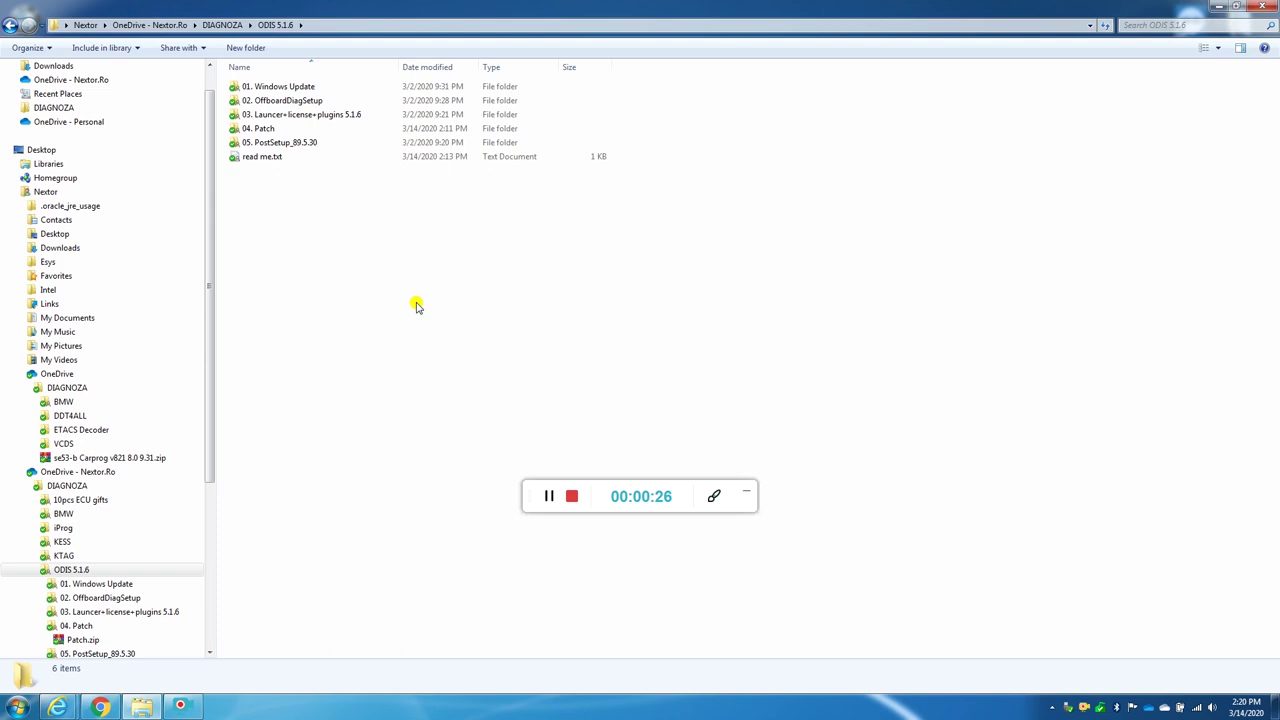
Step: Open read me.txt with the setup notes and move its window aside
{"action": "left_click_drag", "start_coordinate": [340, 226], "coordinate": [294, 86]}
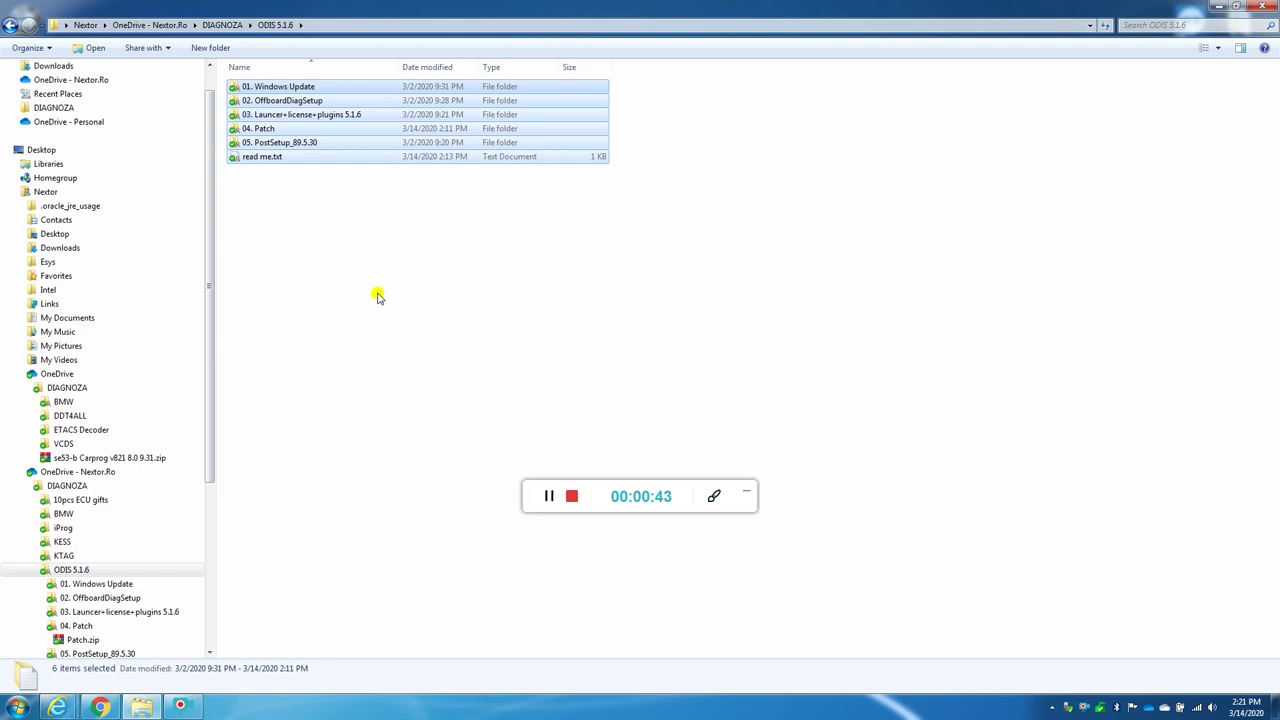
{"action": "left_click", "coordinate": [373, 242]}
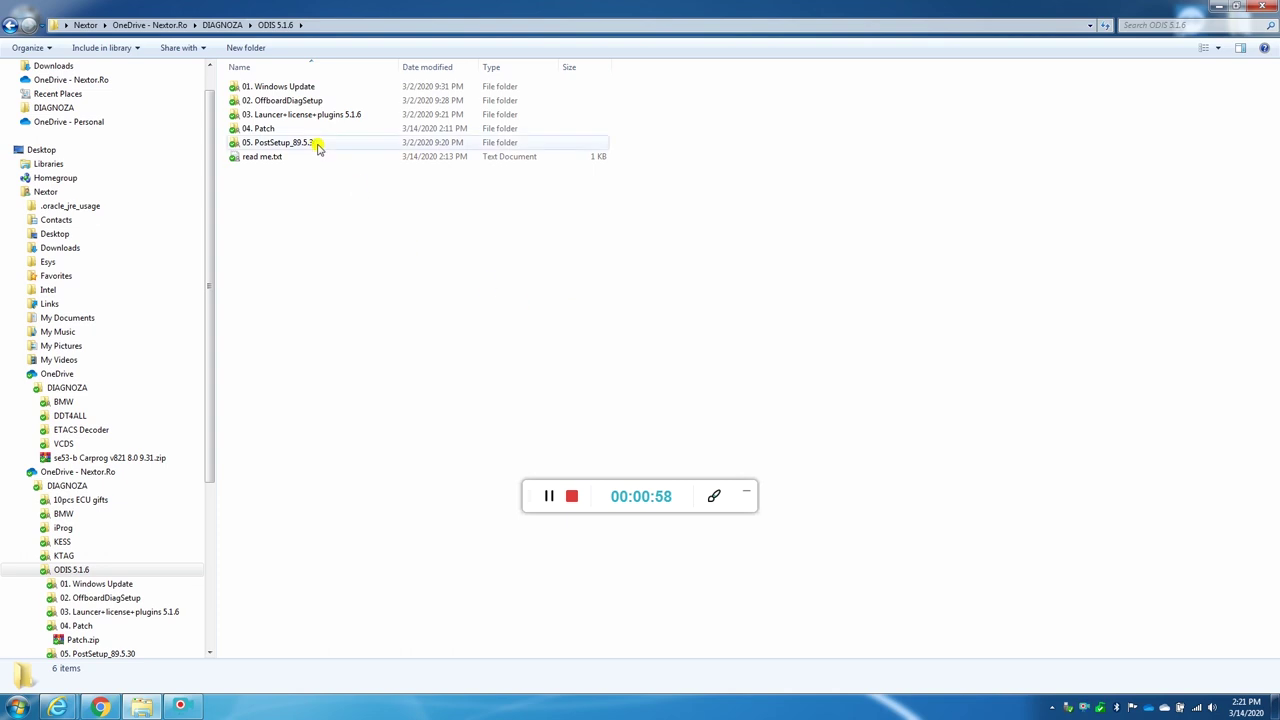
{"action": "left_click", "coordinate": [277, 160]}
{"action": "double_click", "coordinate": [277, 160]}
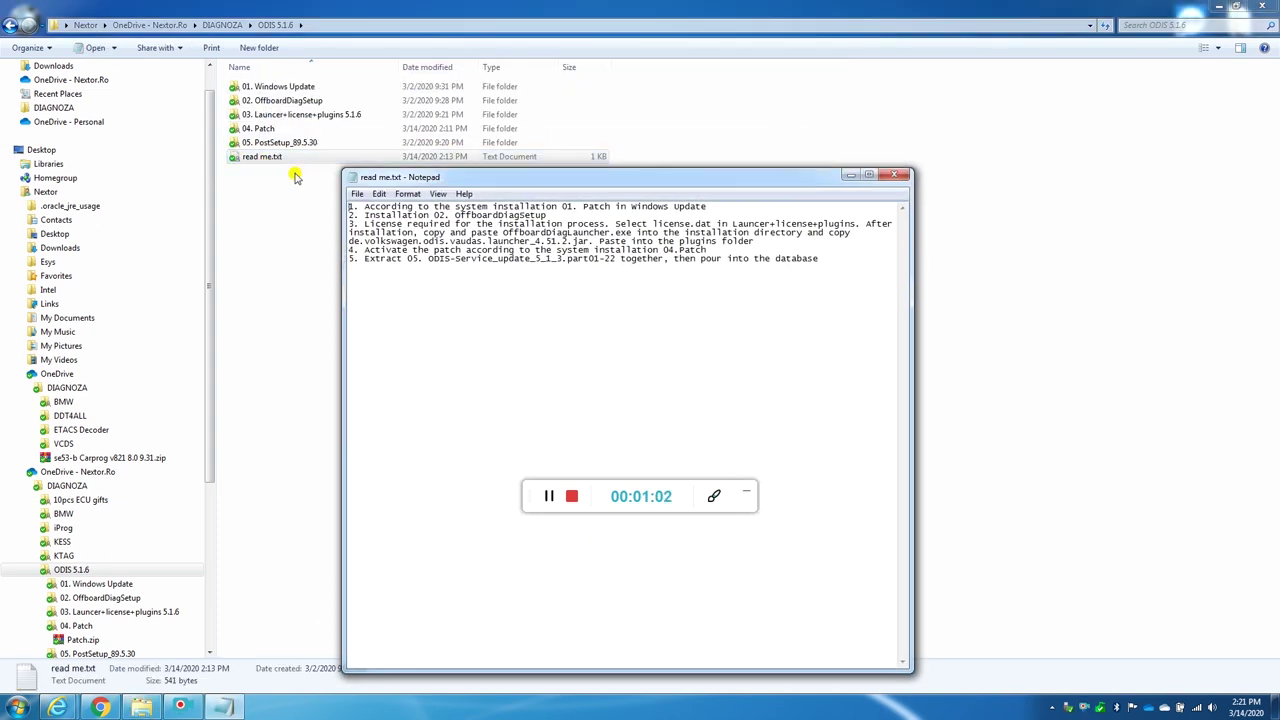
{"action": "left_click_drag", "start_coordinate": [462, 179], "coordinate": [289, 249]}
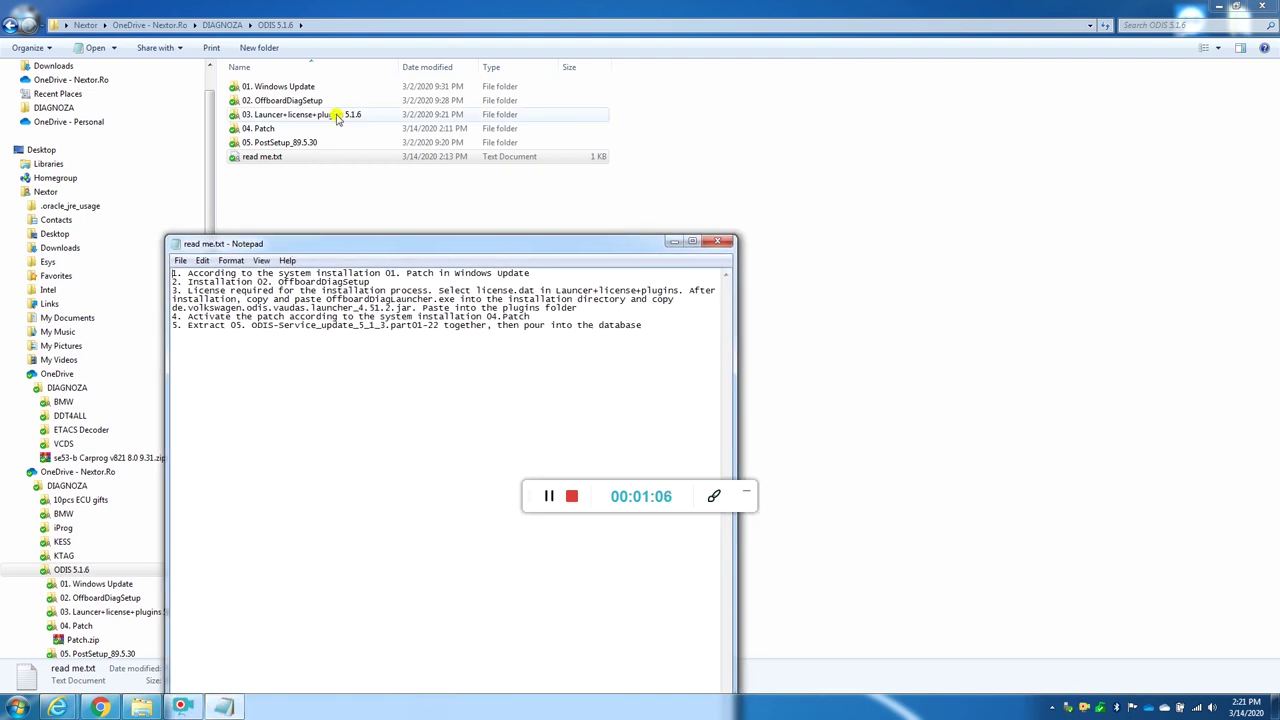
Step: In 01. Windows Update, run the KB2992611 x86 update and acknowledge it is already installed
{"action": "double_click", "coordinate": [316, 88]}
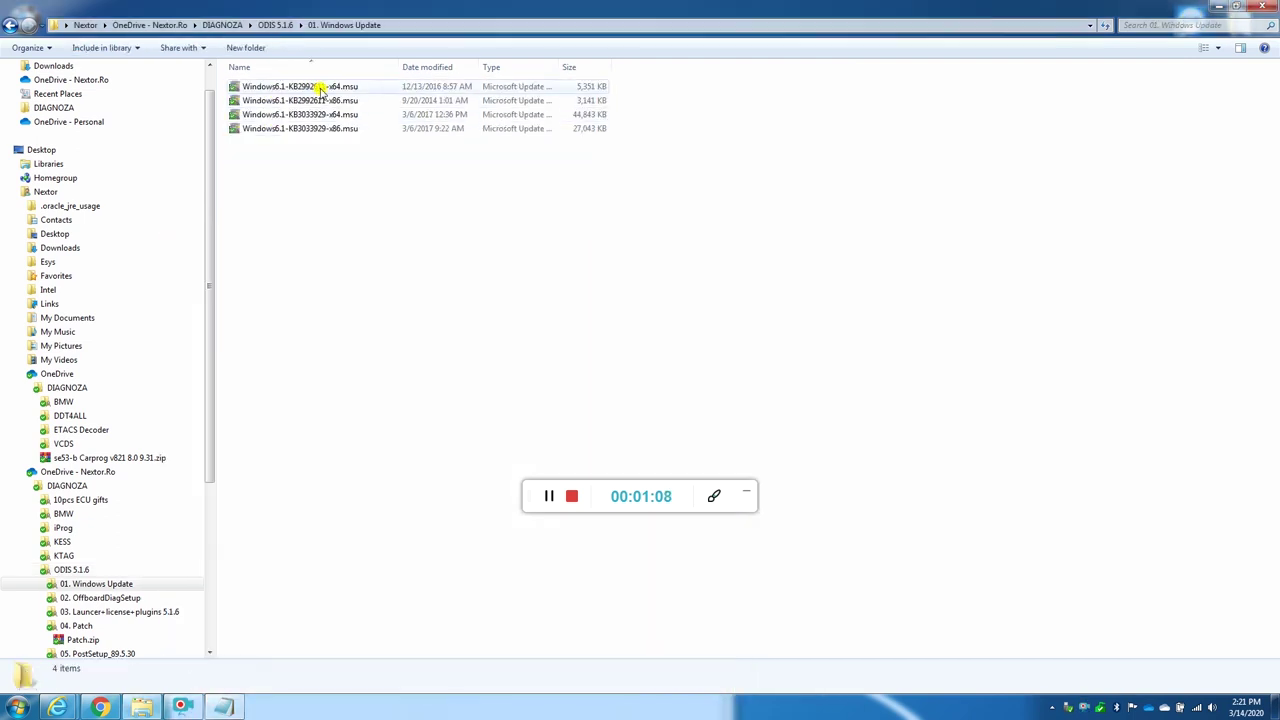
{"action": "left_click", "coordinate": [322, 88]}
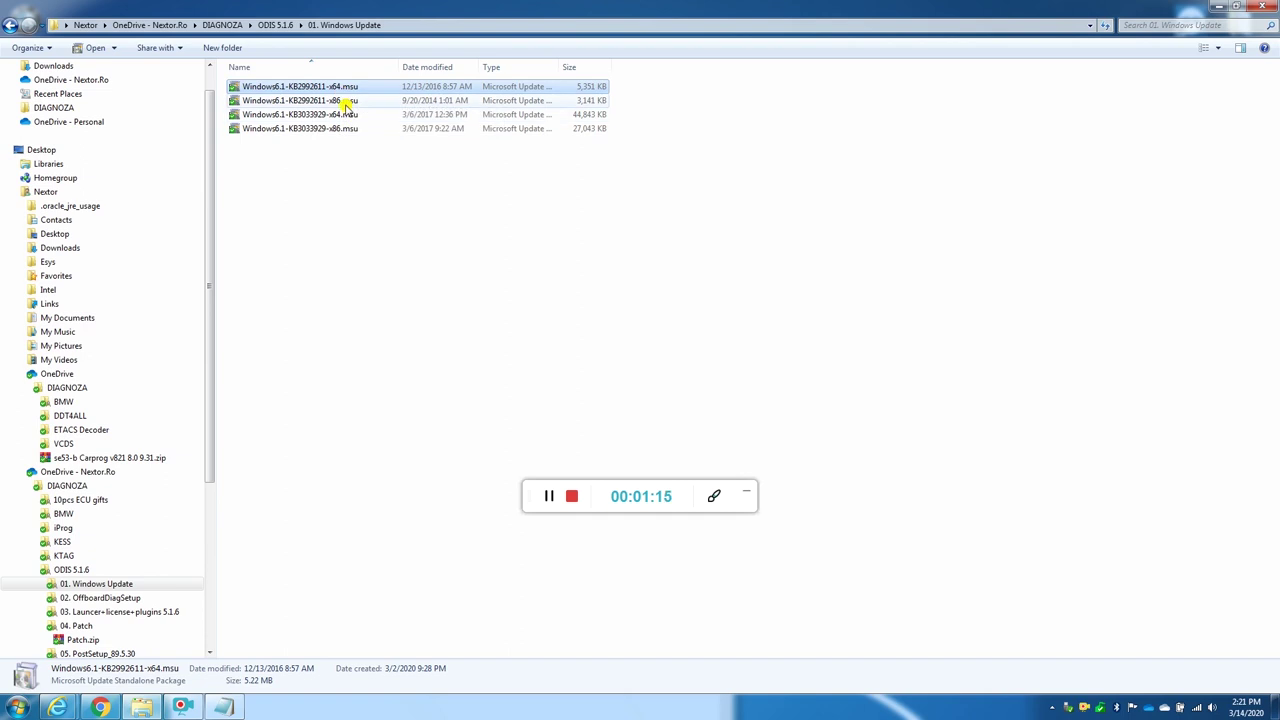
{"action": "left_click", "coordinate": [345, 103]}
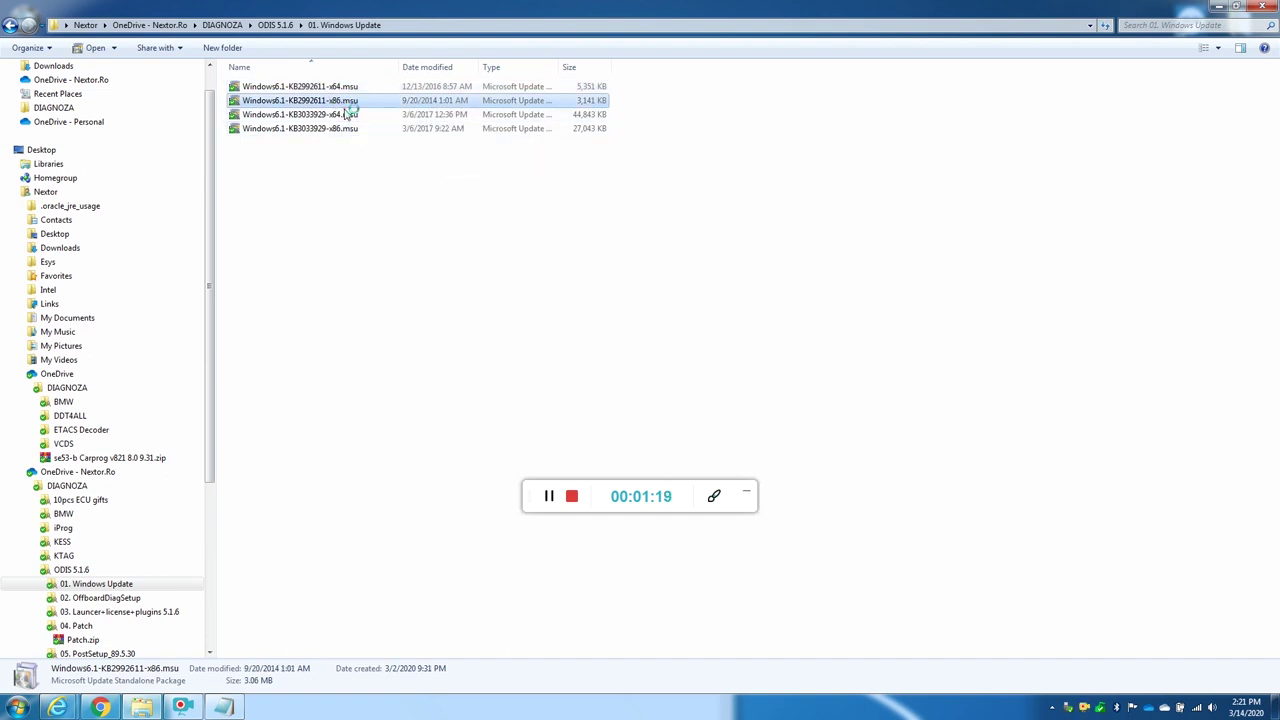
{"action": "double_click", "coordinate": [342, 103]}
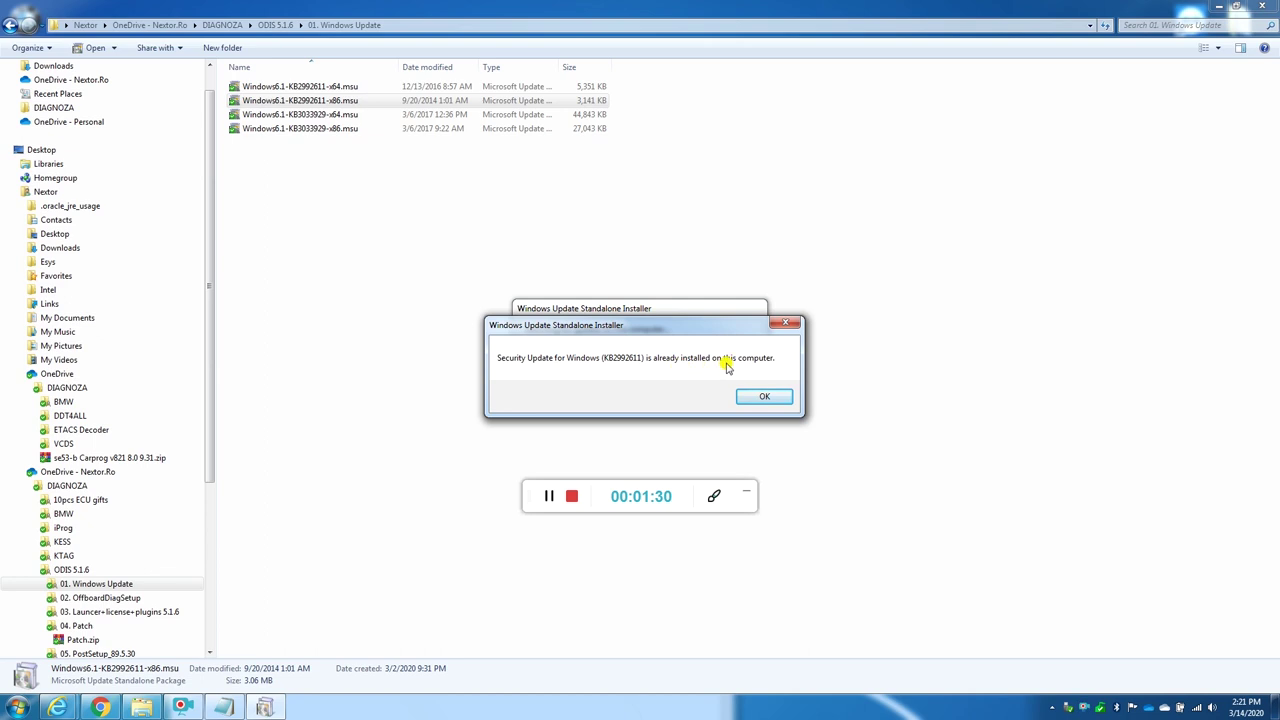
{"action": "left_click", "coordinate": [762, 399]}
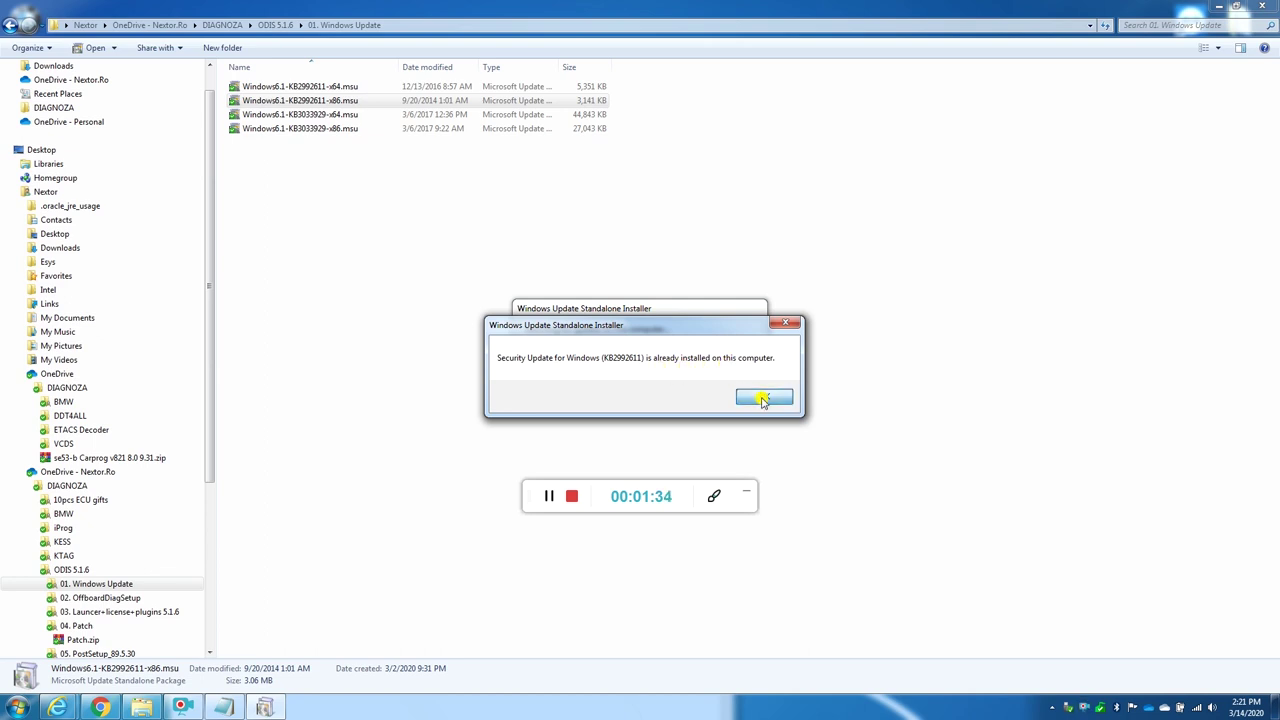
Step: Run the KB3033929 x86 update, dismiss the already-installed message and return to ODIS 5.1.6
{"action": "left_click", "coordinate": [334, 133]}
{"action": "double_click", "coordinate": [334, 133]}
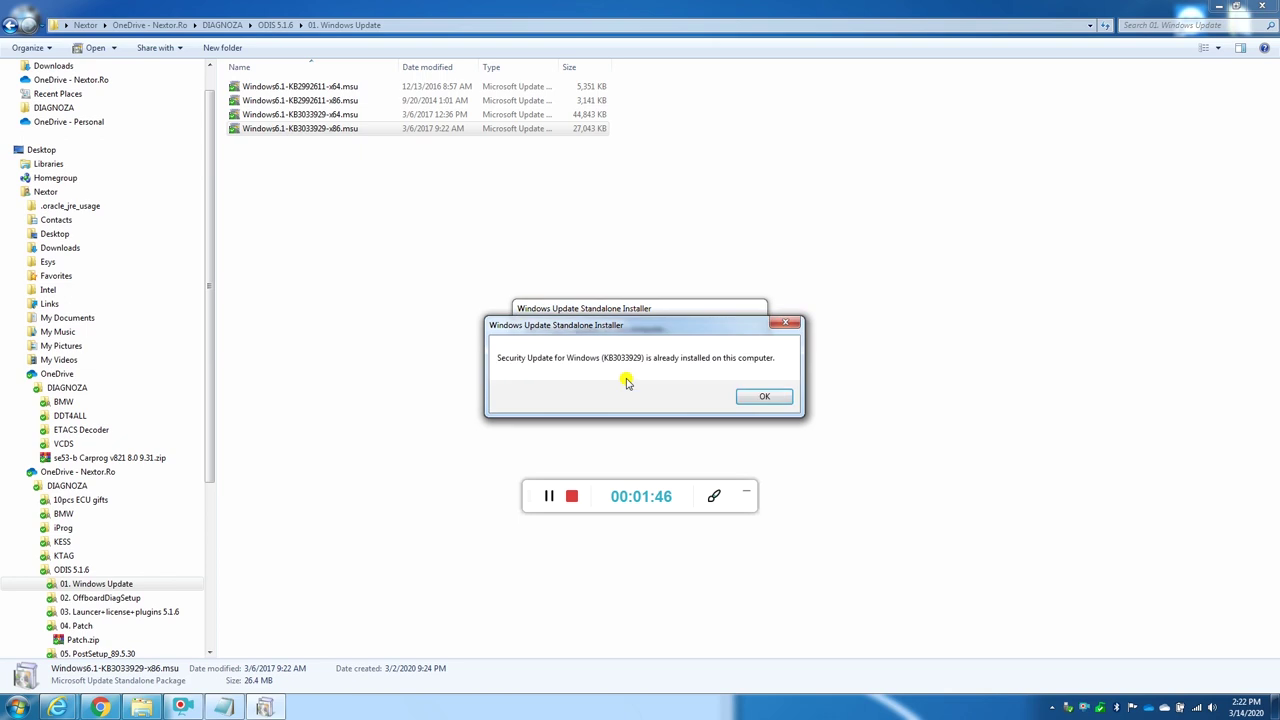
{"action": "left_click", "coordinate": [764, 397]}
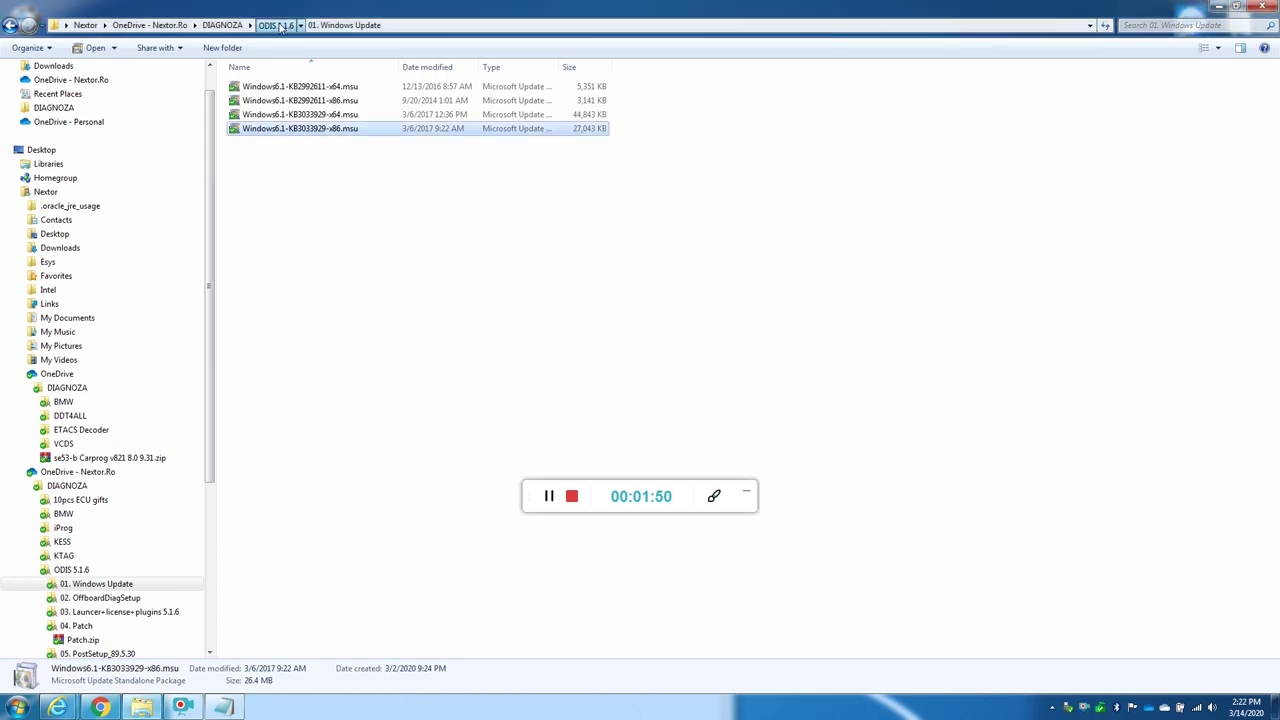
{"action": "left_click", "coordinate": [276, 25]}
Step: Open 02. OffboardDiagSetup, check its name in the notes, and launch the OffboardDiagSetup installer
{"action": "double_click", "coordinate": [290, 102]}
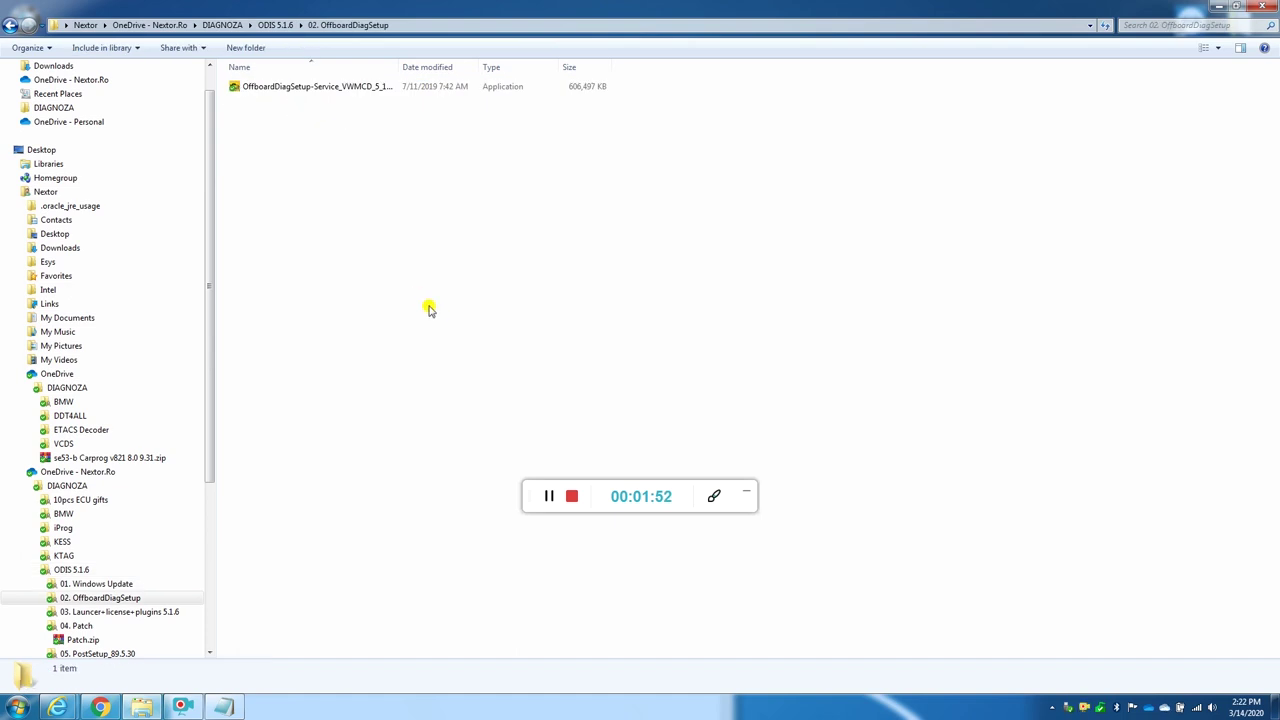
{"action": "left_click", "coordinate": [222, 707]}
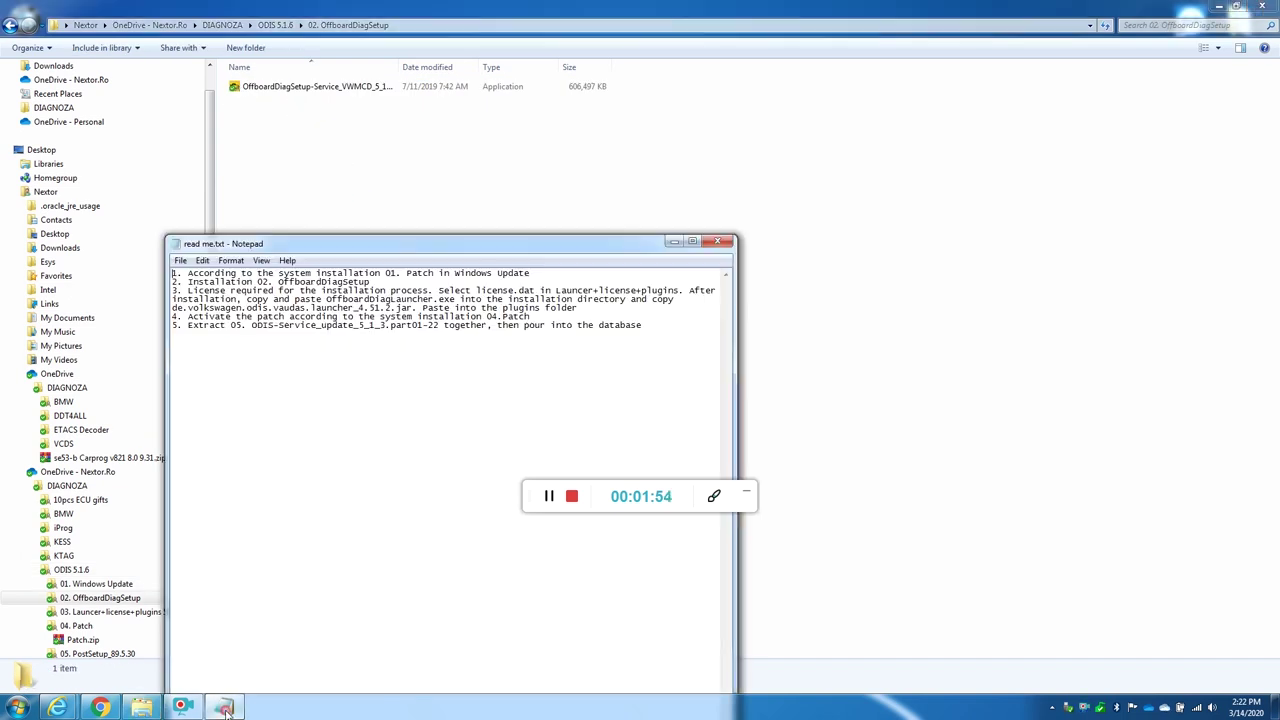
{"action": "double_click", "coordinate": [292, 282]}
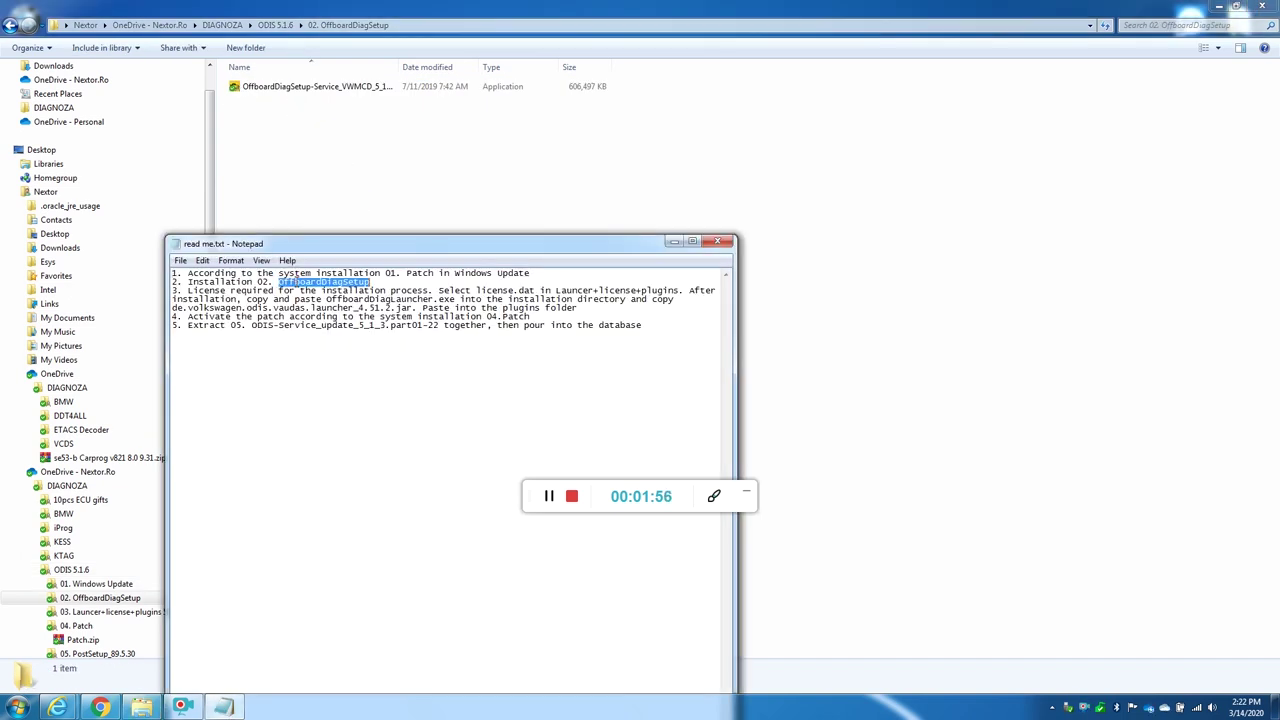
{"action": "double_click", "coordinate": [308, 88]}
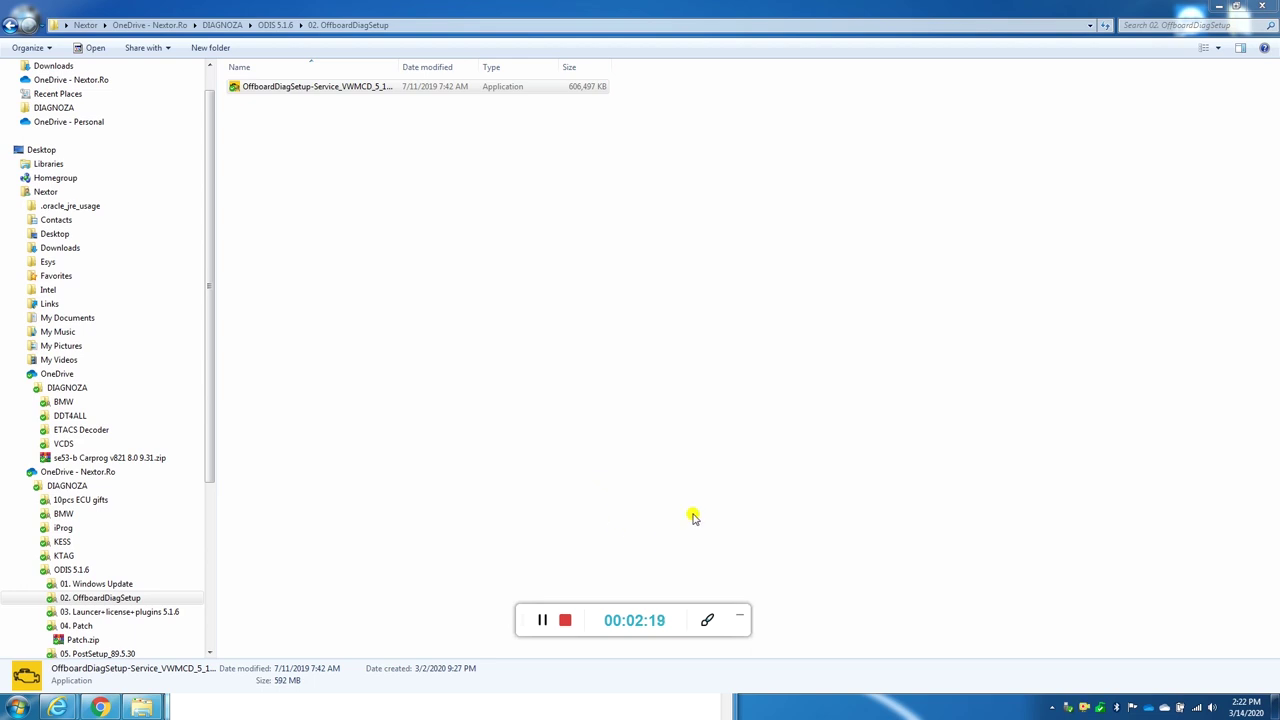
{"action": "left_click", "coordinate": [1218, 6]}
Step: Select English (GB) in the setup Language selection list and confirm it
{"action": "left_click", "coordinate": [673, 241]}
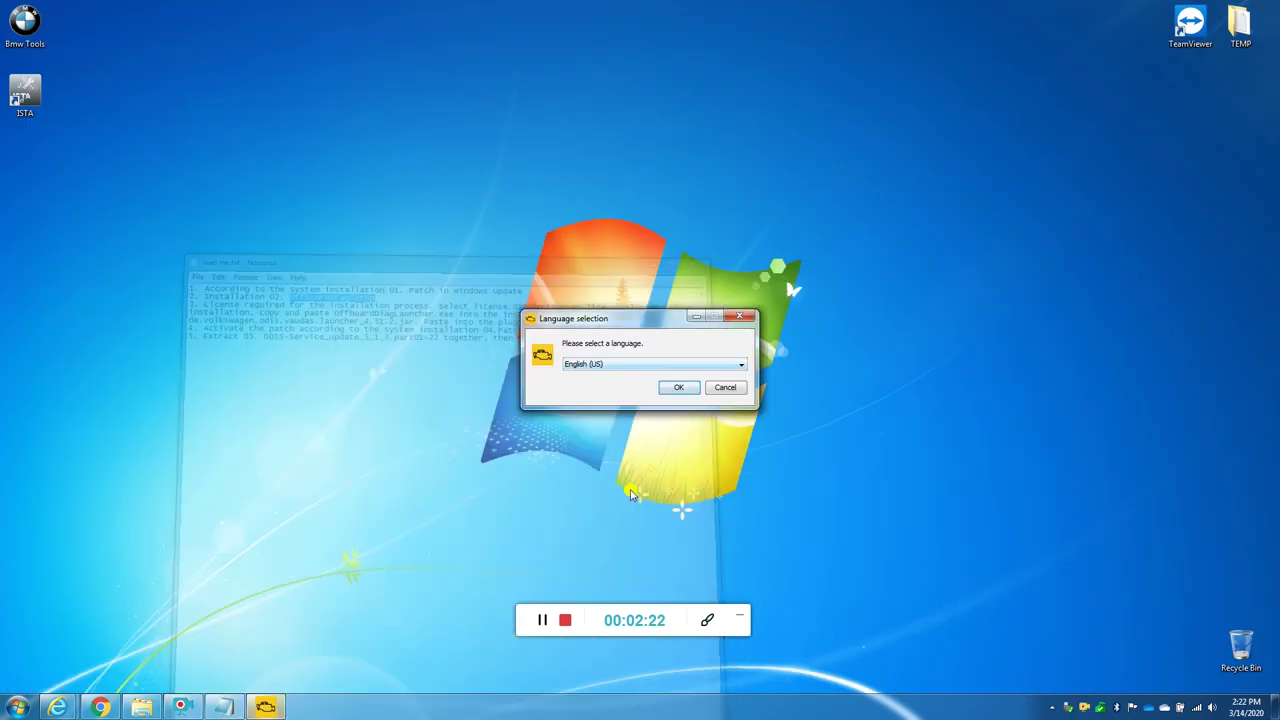
{"action": "left_click_drag", "start_coordinate": [617, 327], "coordinate": [617, 192]}
{"action": "left_click", "coordinate": [612, 229]}
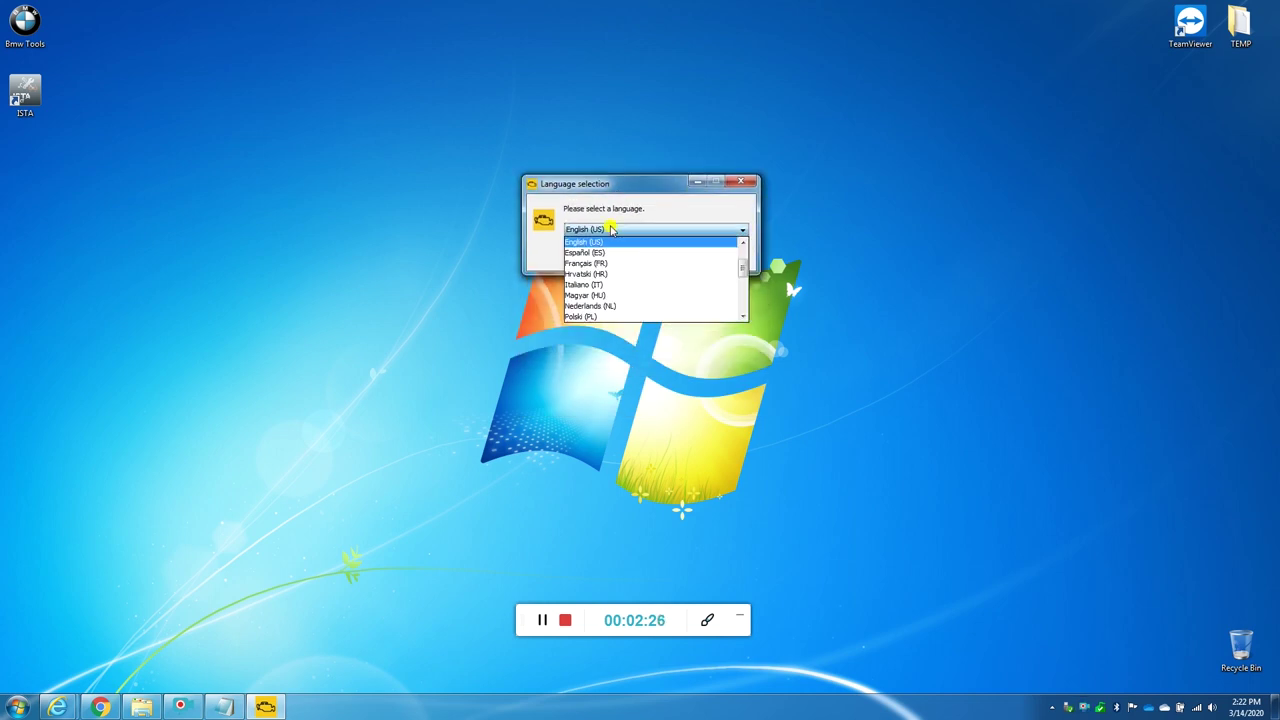
{"action": "scroll", "coordinate": [648, 279], "scroll_direction": "up", "scroll_amount": 1}
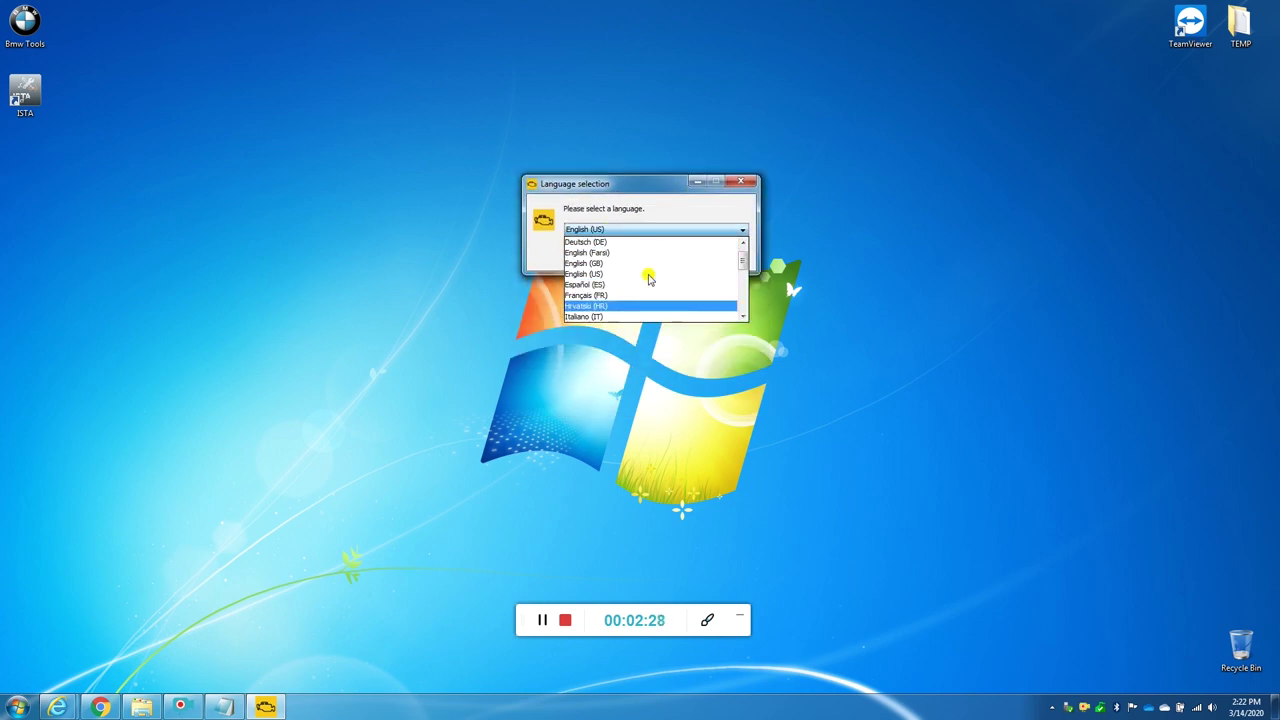
{"action": "scroll", "coordinate": [648, 279], "scroll_direction": "up", "scroll_amount": 1}
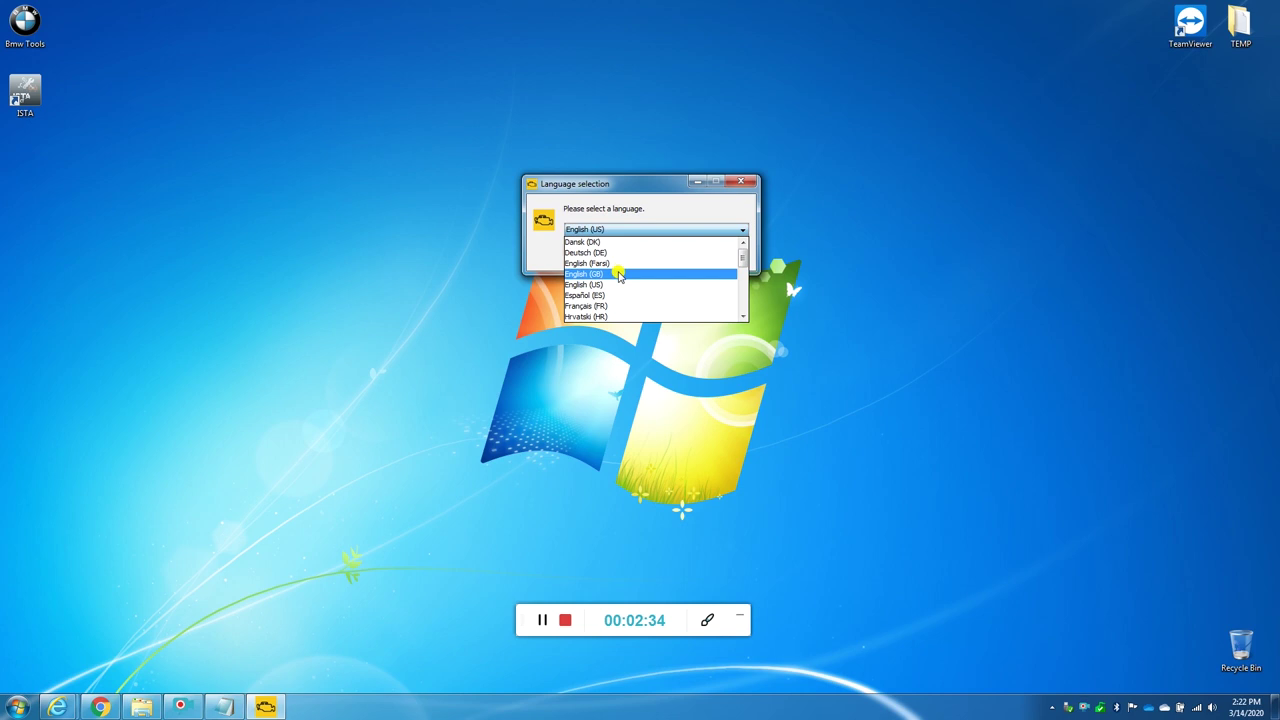
{"action": "left_click", "coordinate": [619, 275]}
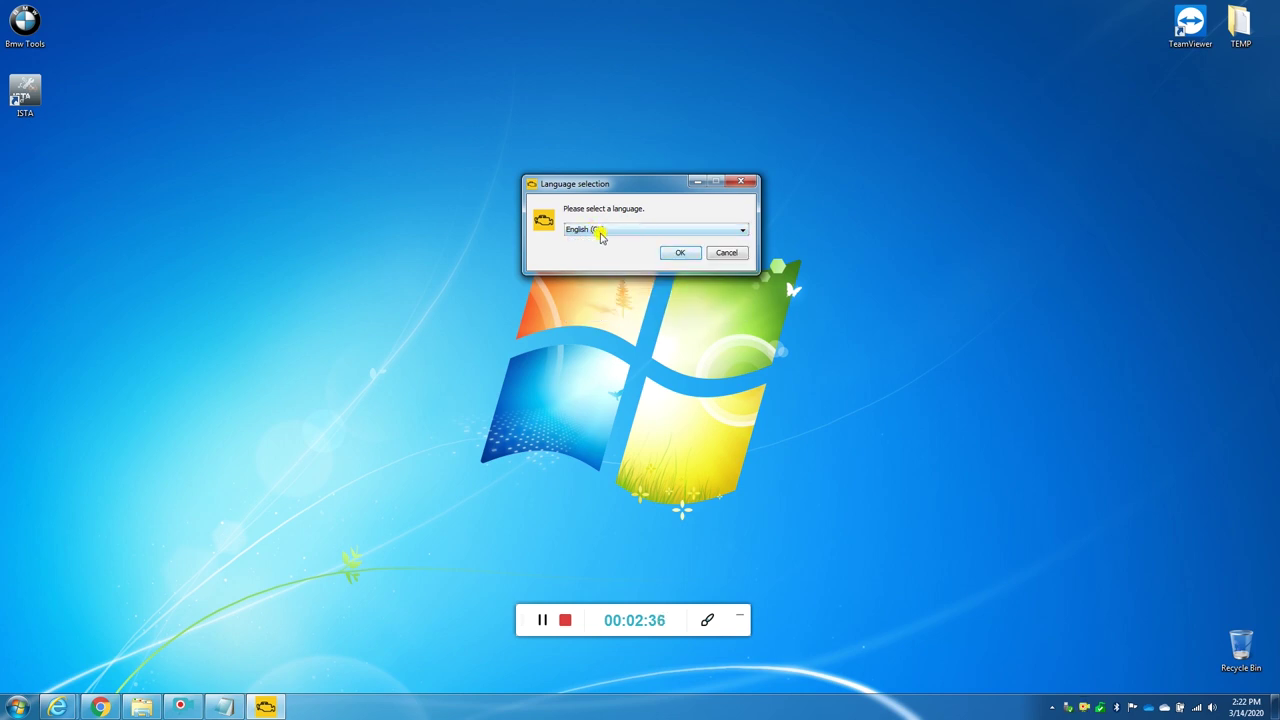
{"action": "left_click", "coordinate": [678, 253]}
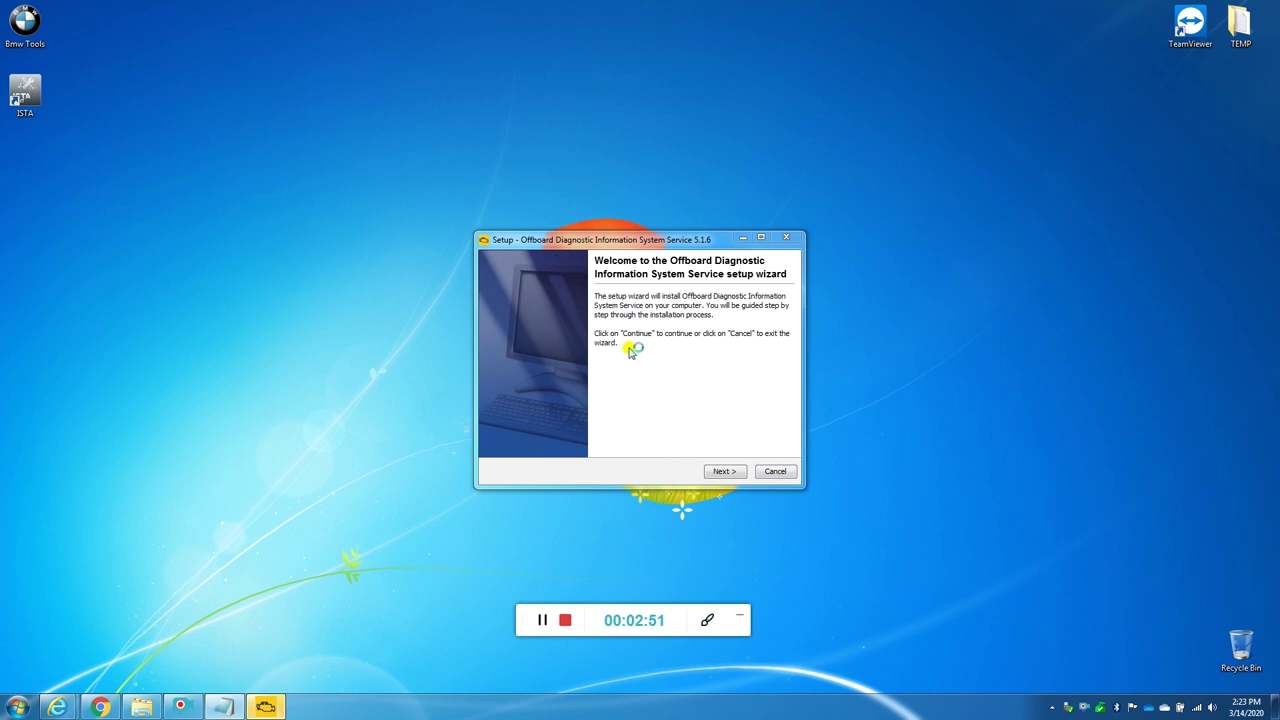
Step: Accept the default install folder and C:\ODIS-DIAG-MODULES, keeping Standard PC/notebook as platform
{"action": "left_click", "coordinate": [735, 471]}
{"action": "left_click", "coordinate": [720, 471]}
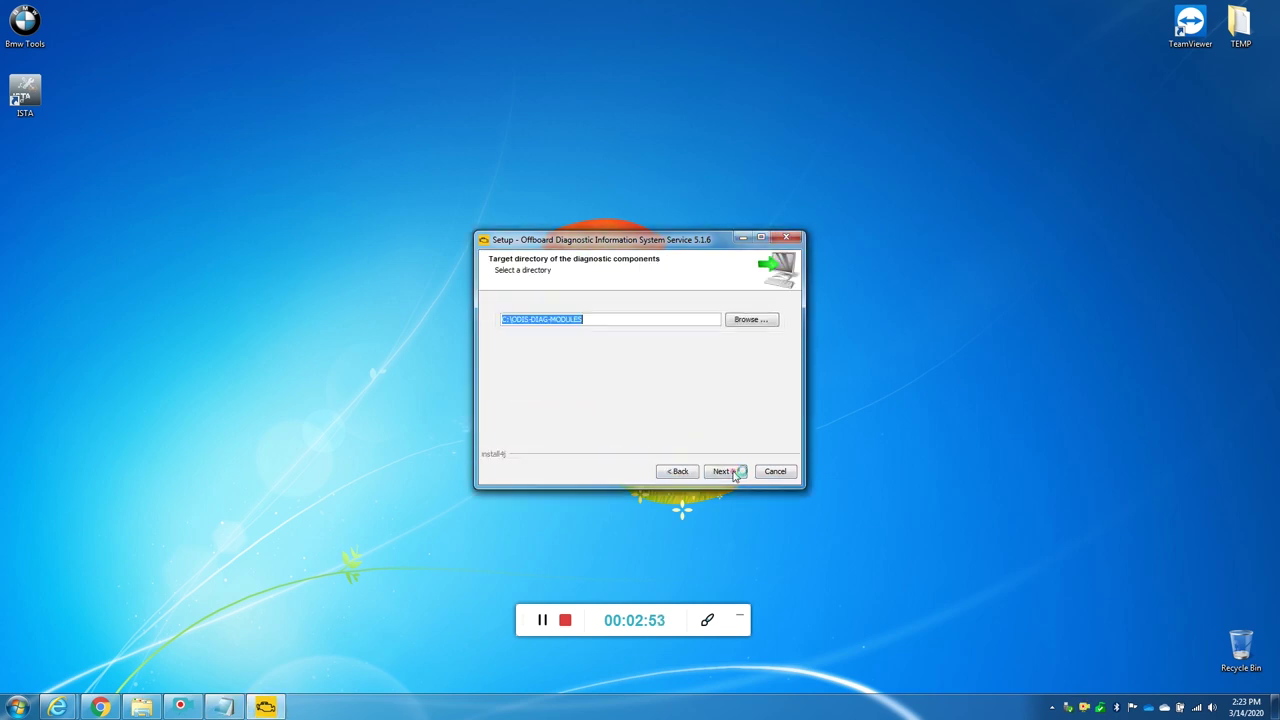
{"action": "left_click", "coordinate": [733, 471]}
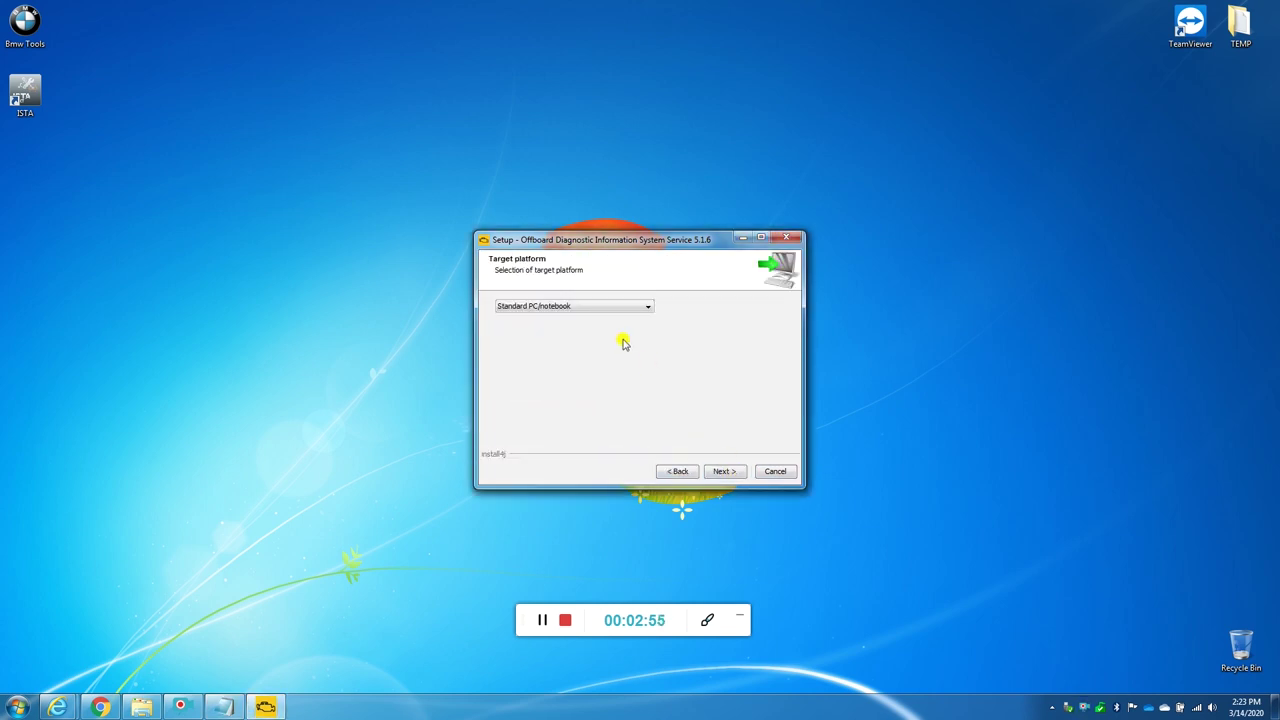
{"action": "left_click", "coordinate": [595, 310]}
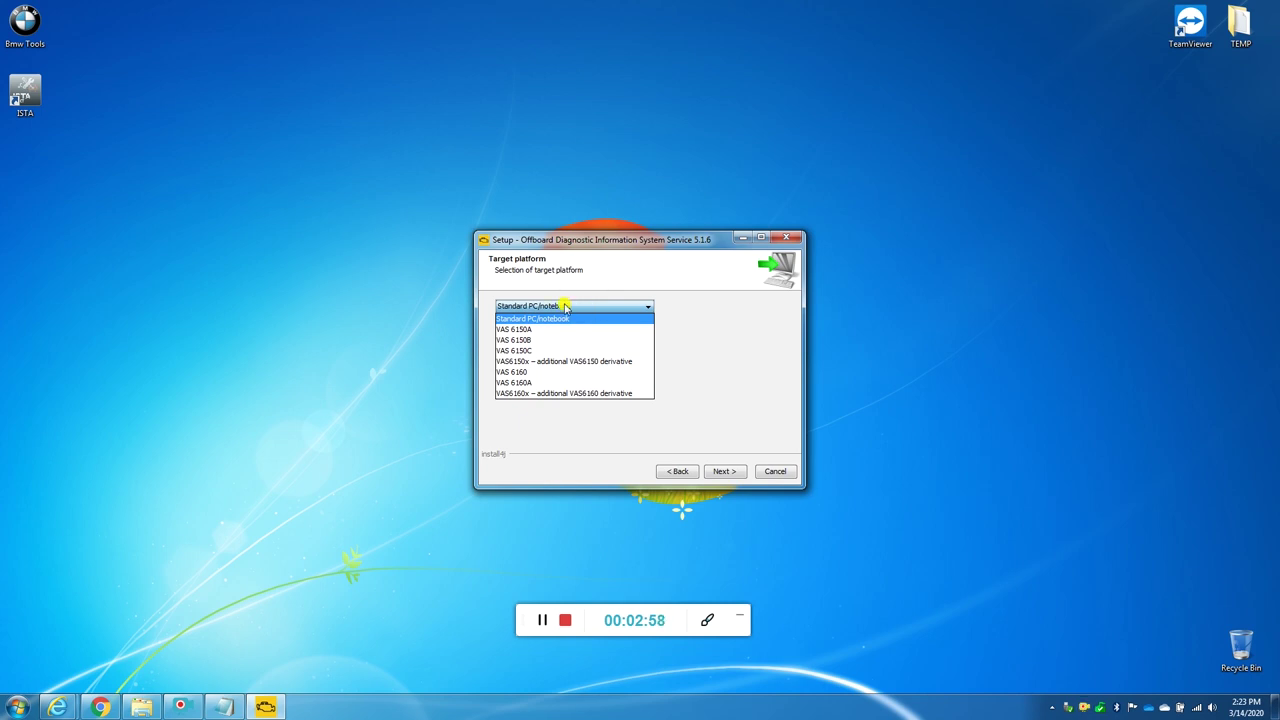
{"action": "left_click", "coordinate": [560, 318]}
{"action": "left_click", "coordinate": [521, 308]}
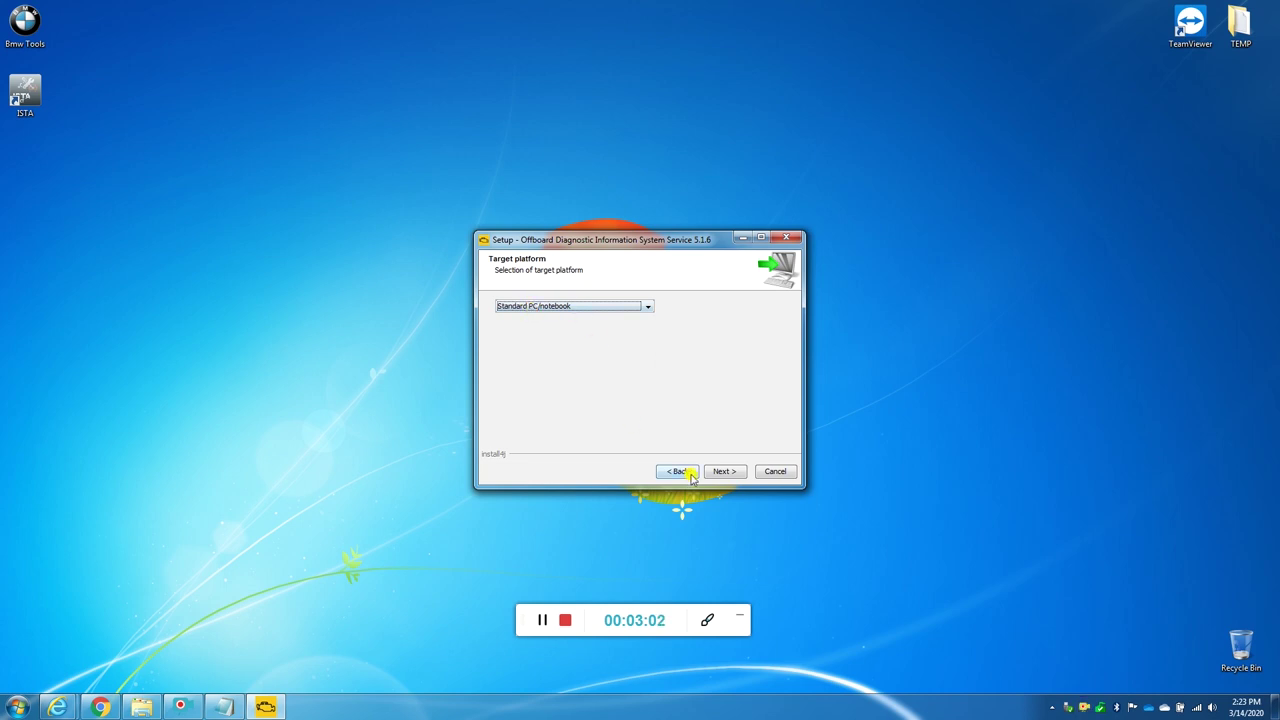
Step: Keep VAS 5054 as the diagnostic interface and pass the Bluetooth interface page
{"action": "left_click", "coordinate": [723, 473]}
{"action": "left_click", "coordinate": [603, 313]}
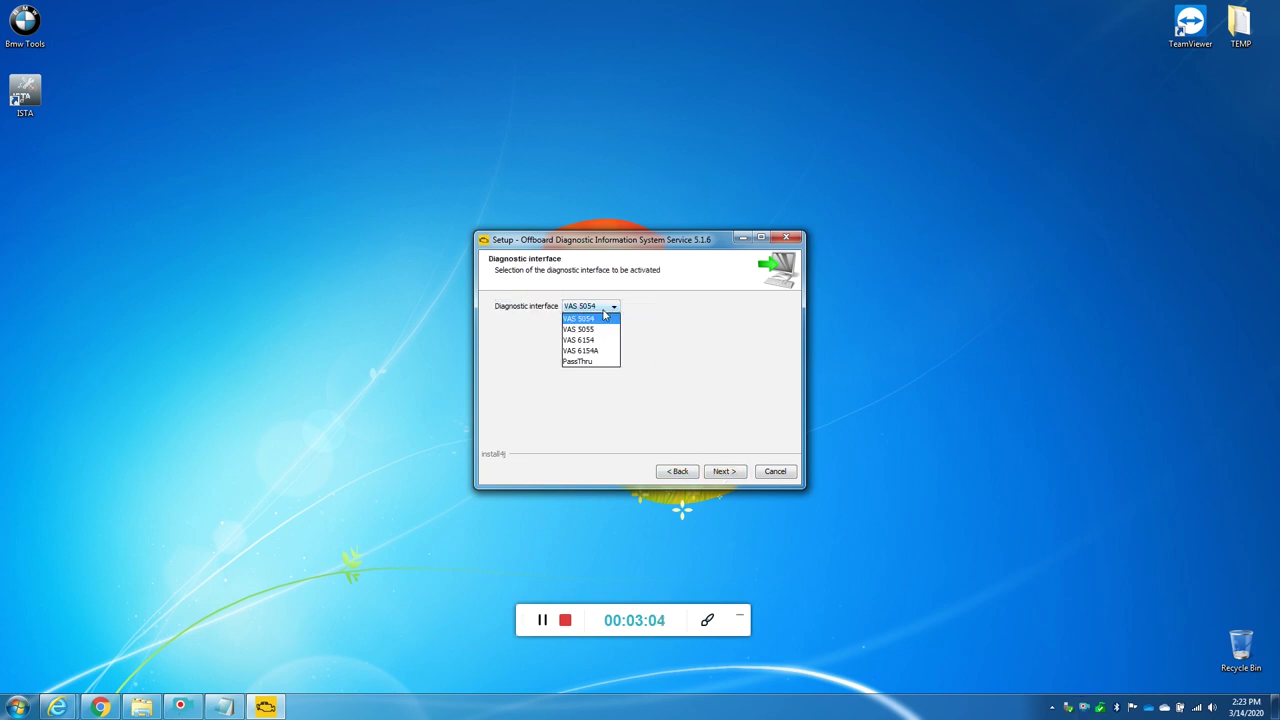
{"action": "left_click", "coordinate": [610, 320]}
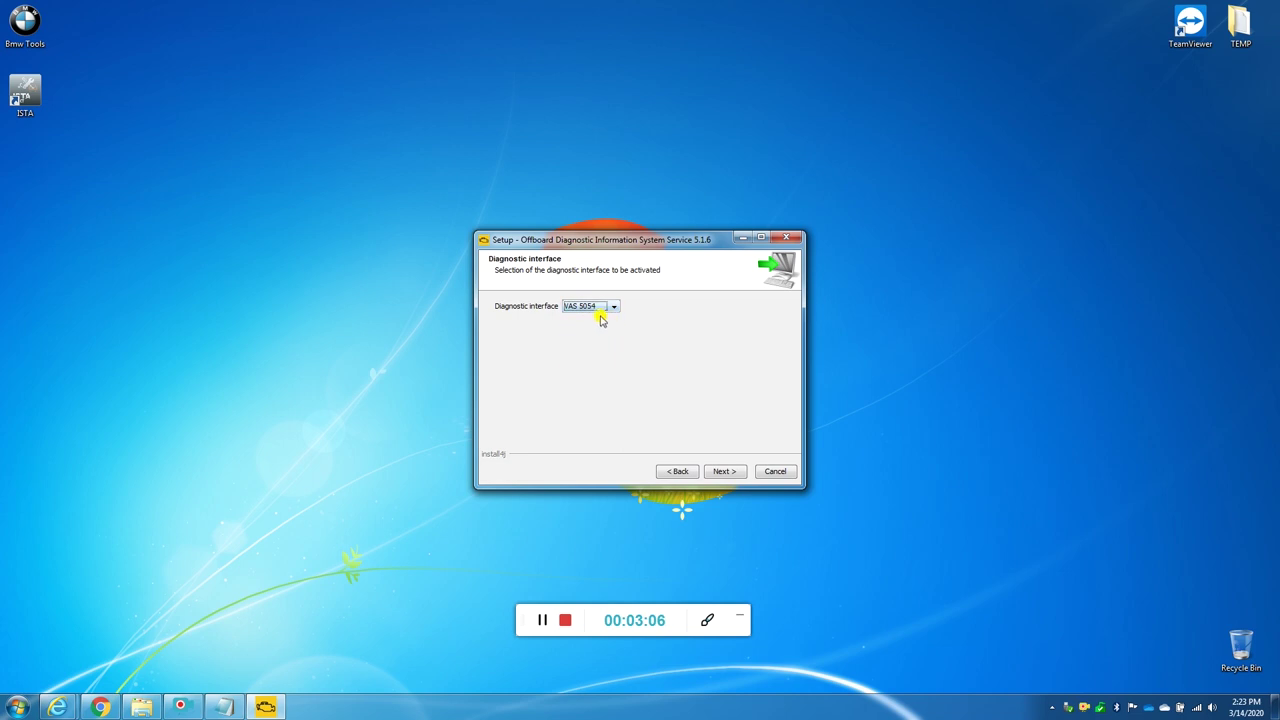
{"action": "left_click", "coordinate": [722, 472]}
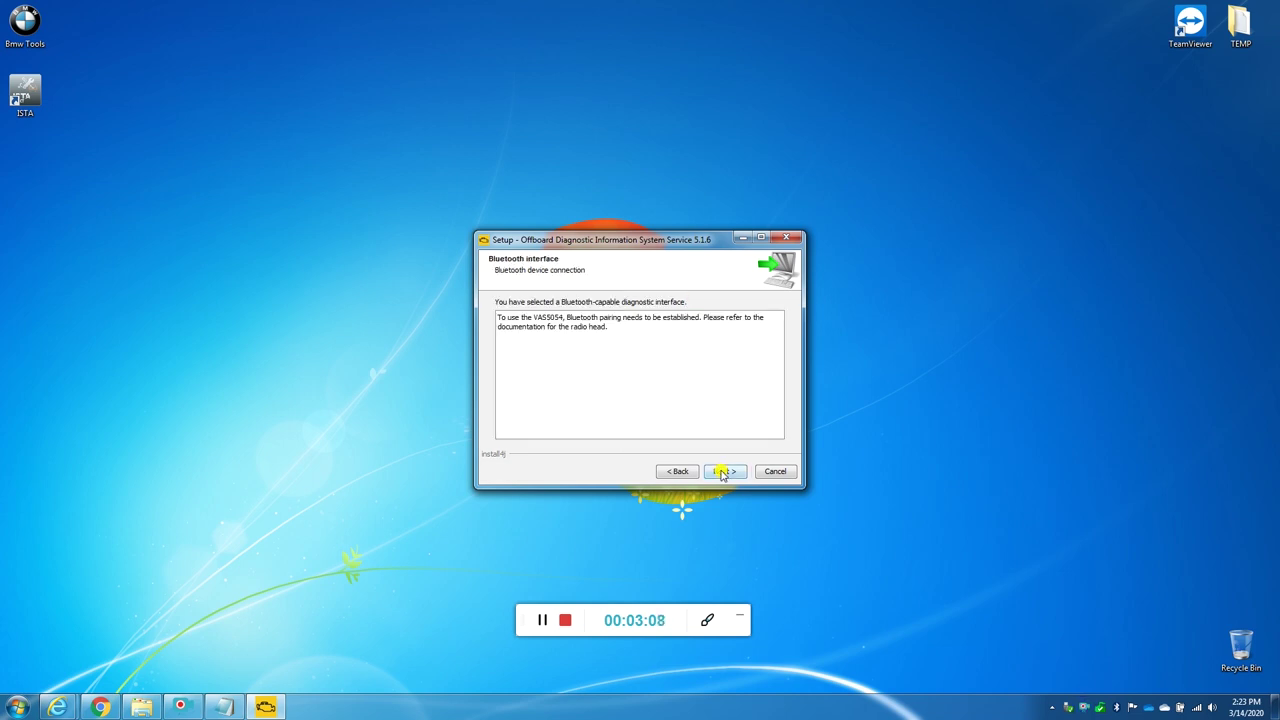
{"action": "left_click", "coordinate": [722, 472]}
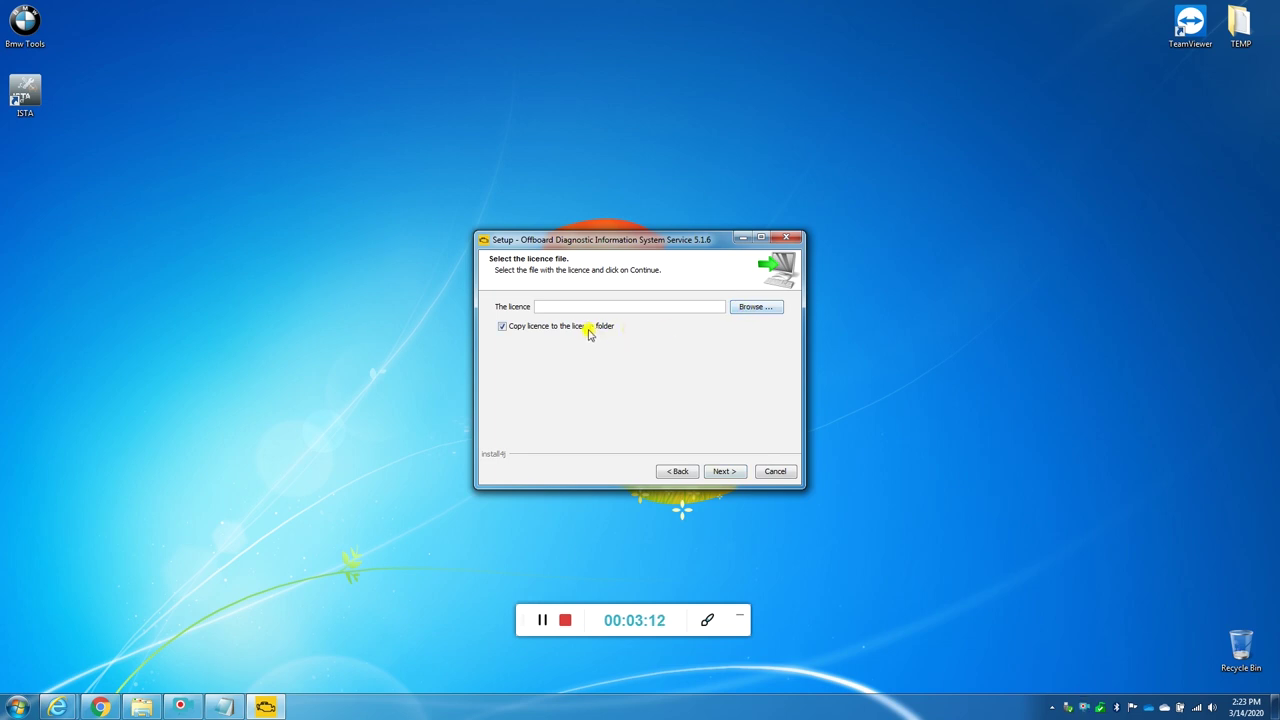
Step: Browse for the licence file from Local Disk (C:) through the user's OneDrive DIAGNOZA folder to ODIS 5.1.6
{"action": "left_click", "coordinate": [750, 307]}
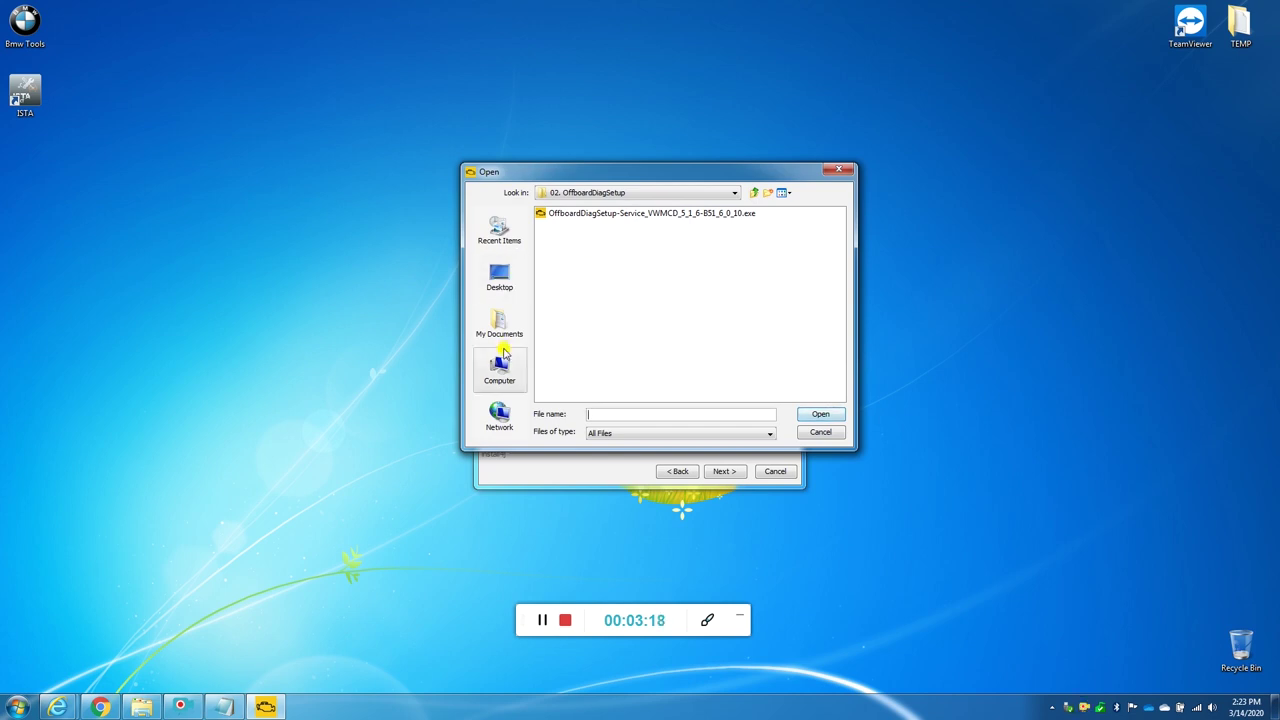
{"action": "left_click", "coordinate": [508, 378]}
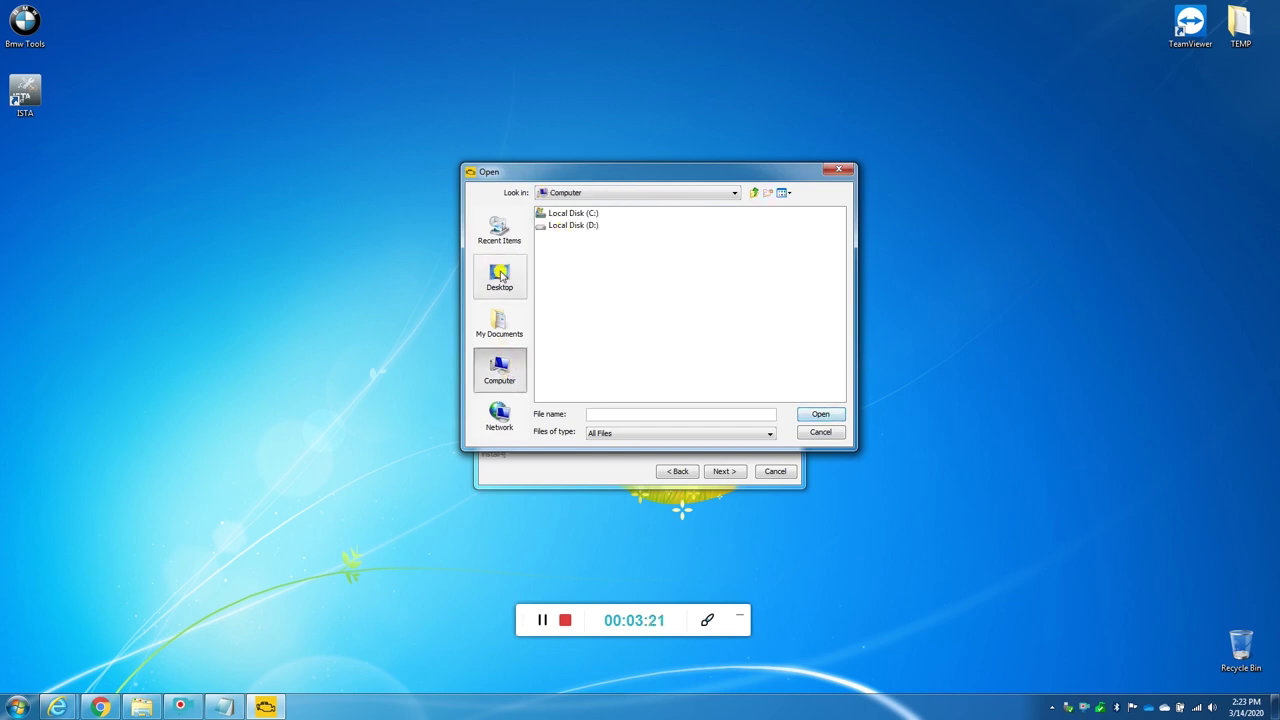
{"action": "left_click", "coordinate": [502, 284]}
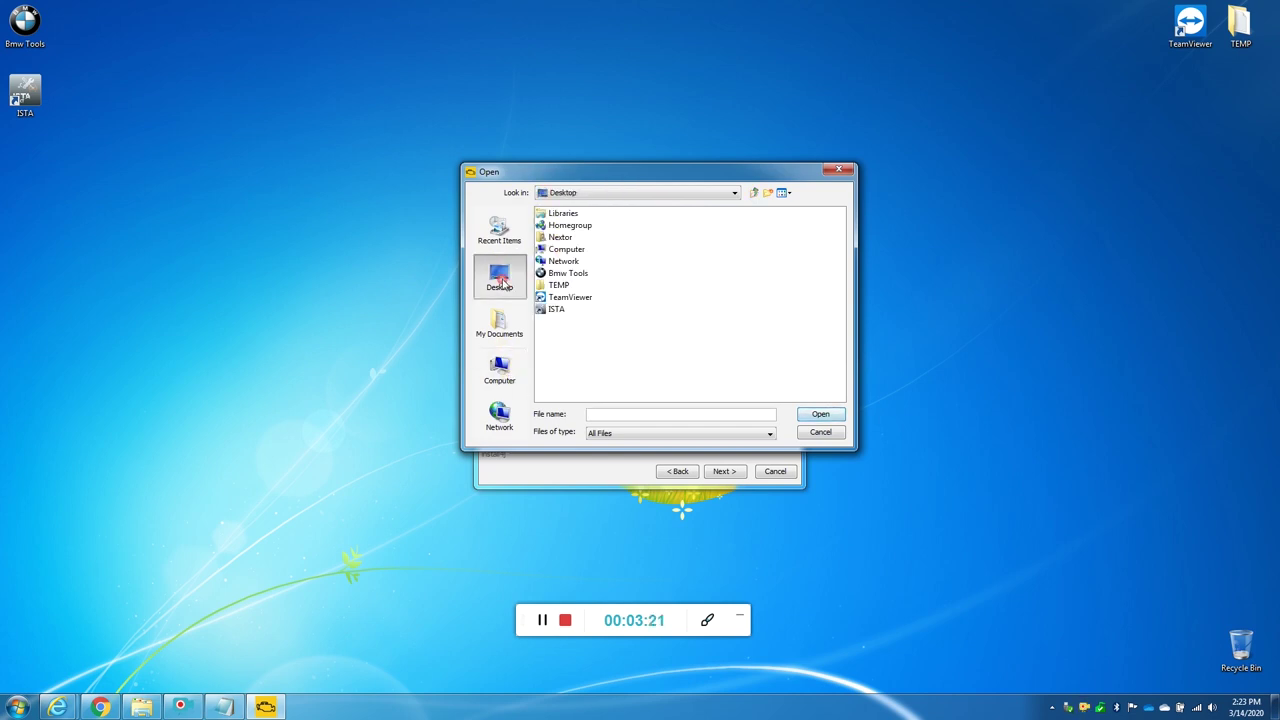
{"action": "left_click", "coordinate": [503, 342]}
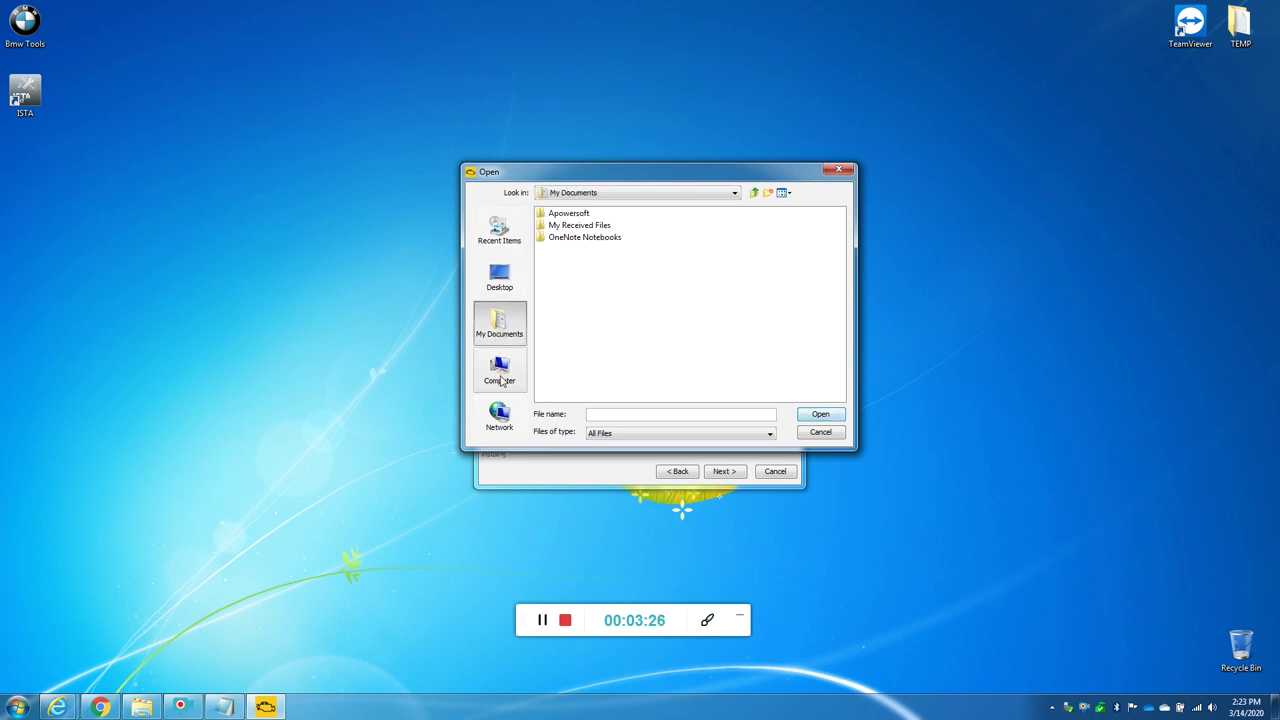
{"action": "left_click", "coordinate": [499, 368]}
{"action": "left_click", "coordinate": [571, 213]}
{"action": "double_click", "coordinate": [567, 214]}
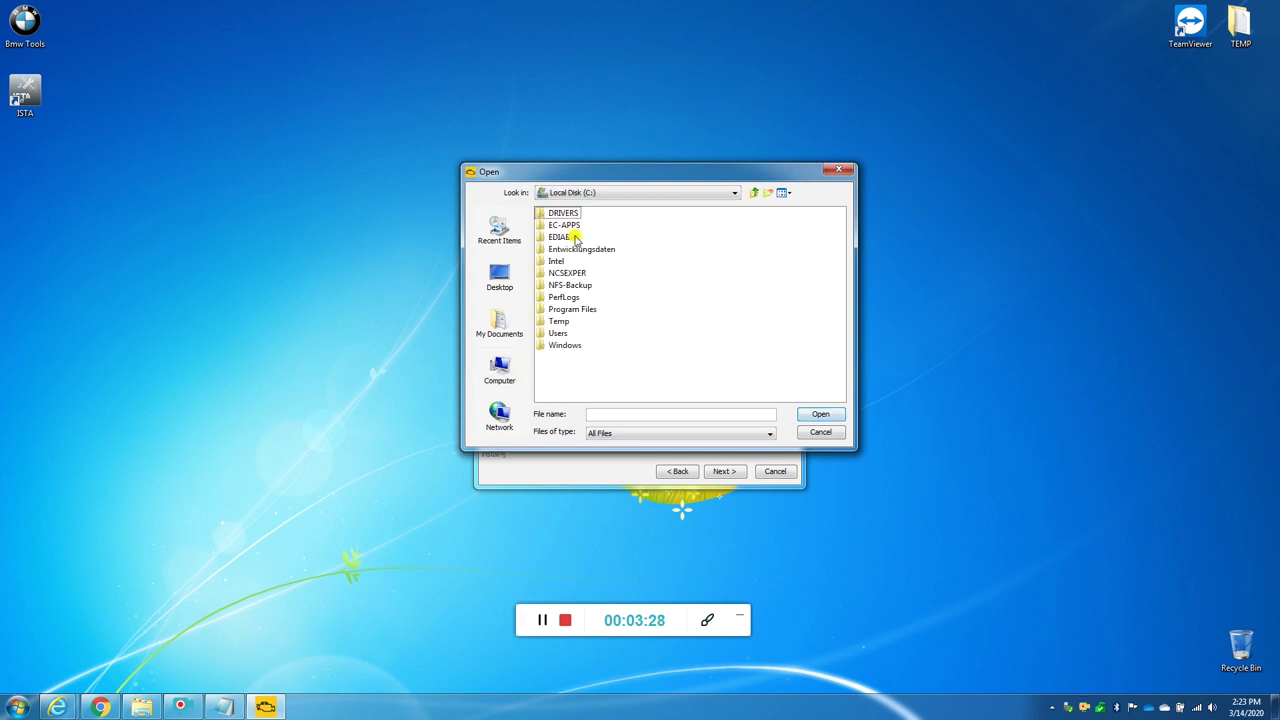
{"action": "double_click", "coordinate": [558, 334]}
{"action": "double_click", "coordinate": [560, 214]}
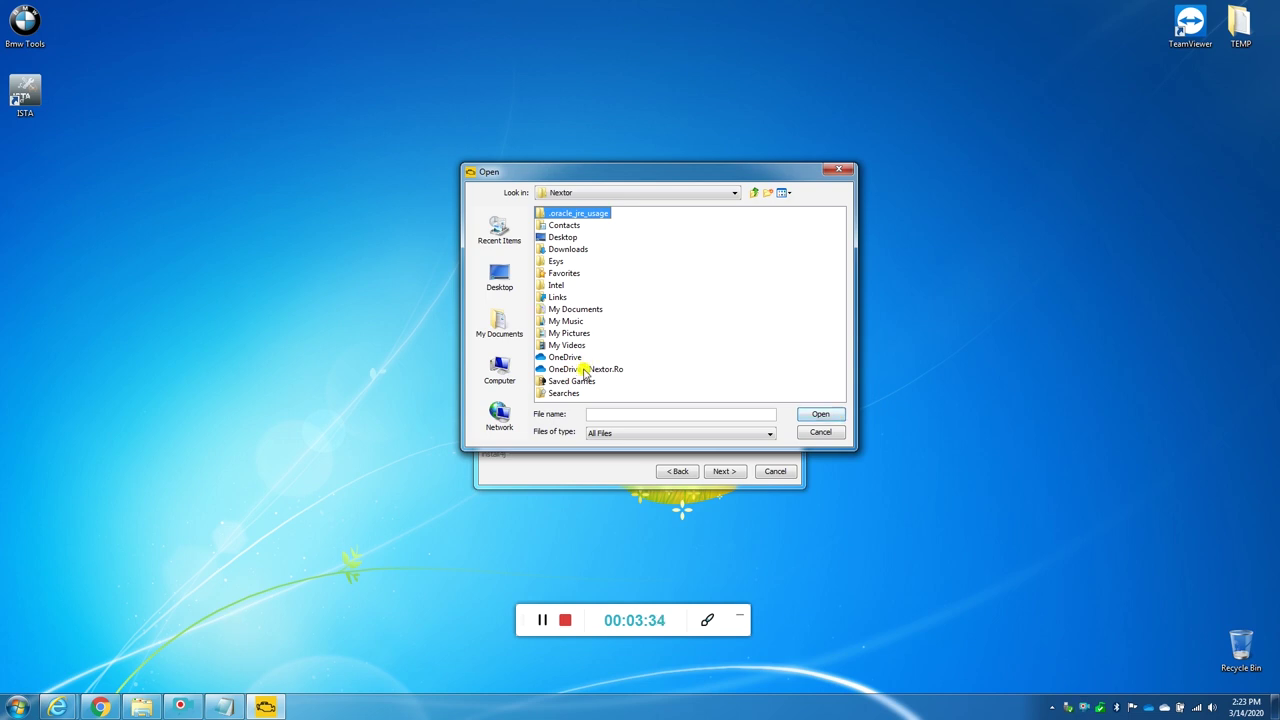
{"action": "double_click", "coordinate": [585, 369]}
{"action": "double_click", "coordinate": [556, 214]}
{"action": "double_click", "coordinate": [575, 272]}
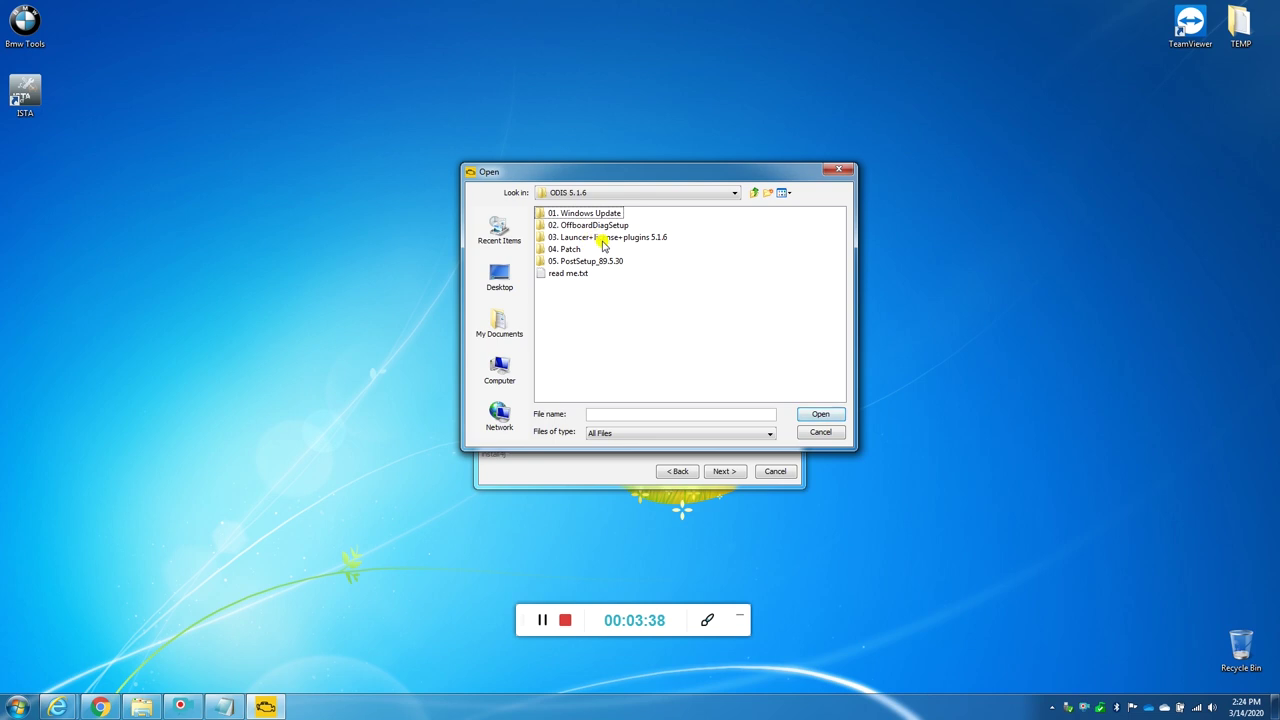
Step: Choose license.dat from 03. Launcer+license+plugins 5.1.6 as the licence and start installing
{"action": "left_click", "coordinate": [603, 243]}
{"action": "double_click", "coordinate": [588, 244]}
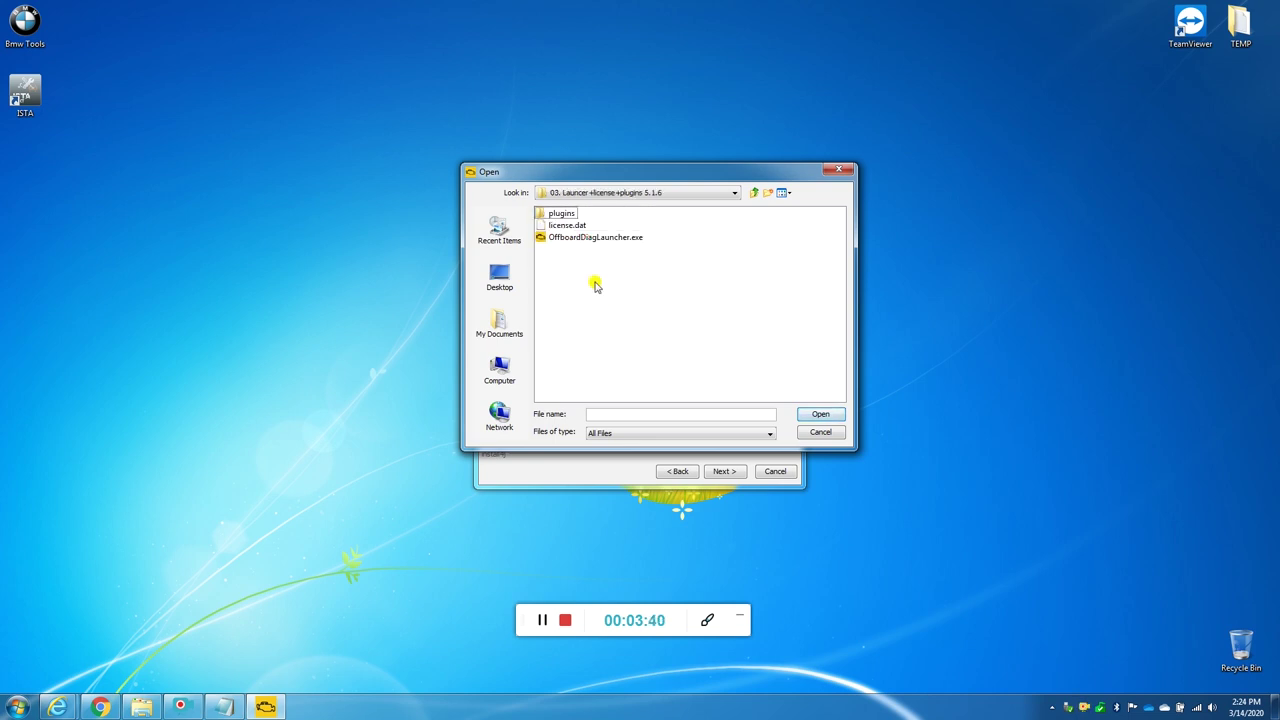
{"action": "left_click", "coordinate": [571, 225]}
{"action": "left_click", "coordinate": [613, 322]}
{"action": "left_click", "coordinate": [576, 228]}
{"action": "left_click", "coordinate": [700, 382]}
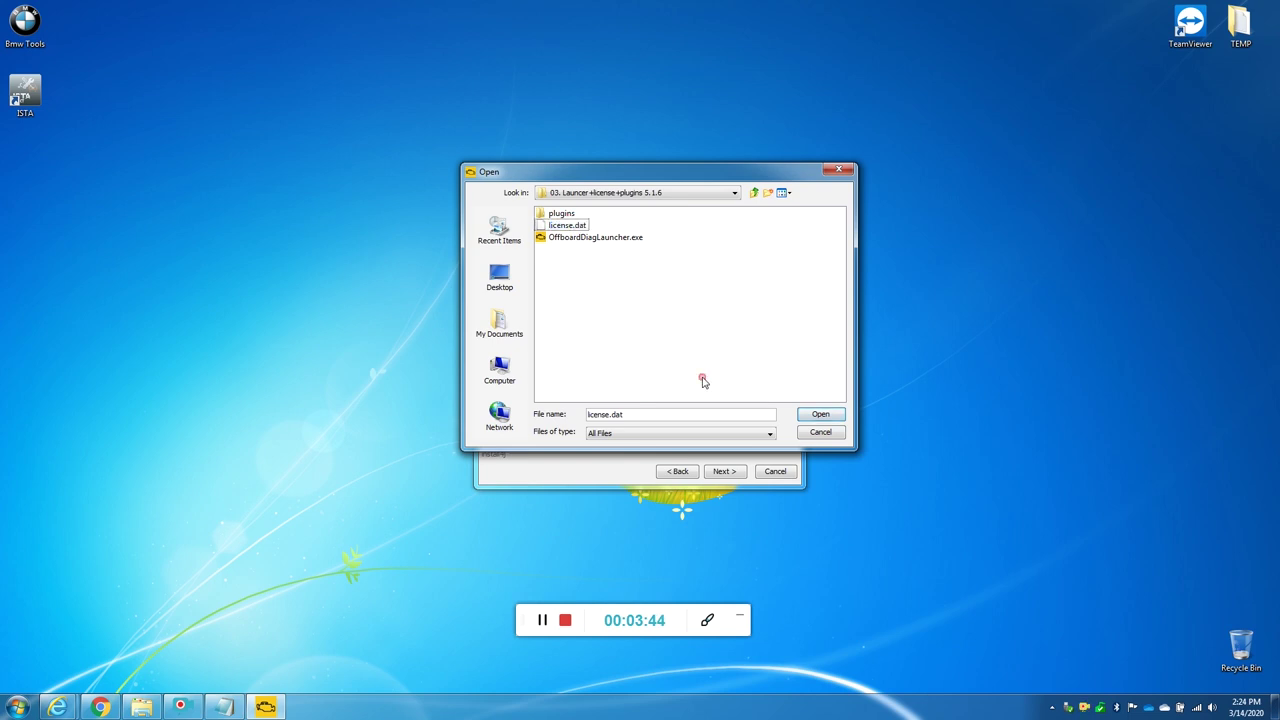
{"action": "left_click", "coordinate": [579, 227]}
{"action": "left_click", "coordinate": [766, 388]}
{"action": "left_click", "coordinate": [818, 414]}
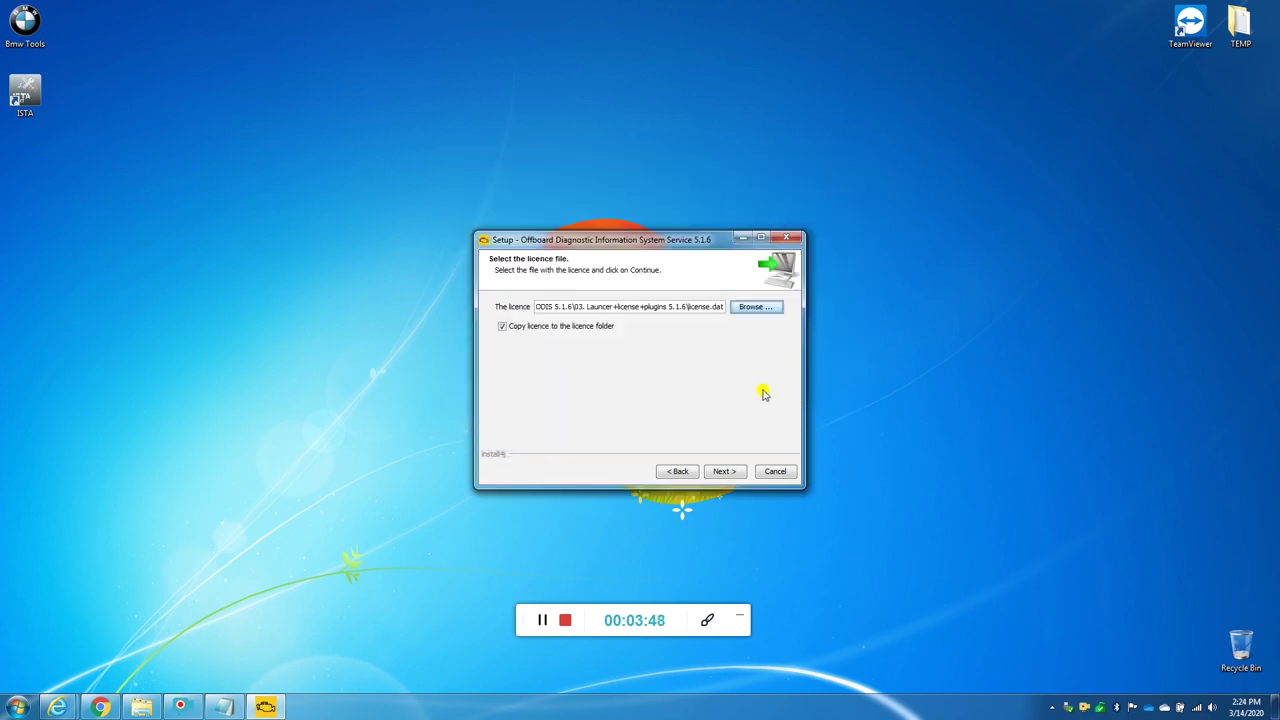
{"action": "left_click", "coordinate": [724, 471]}
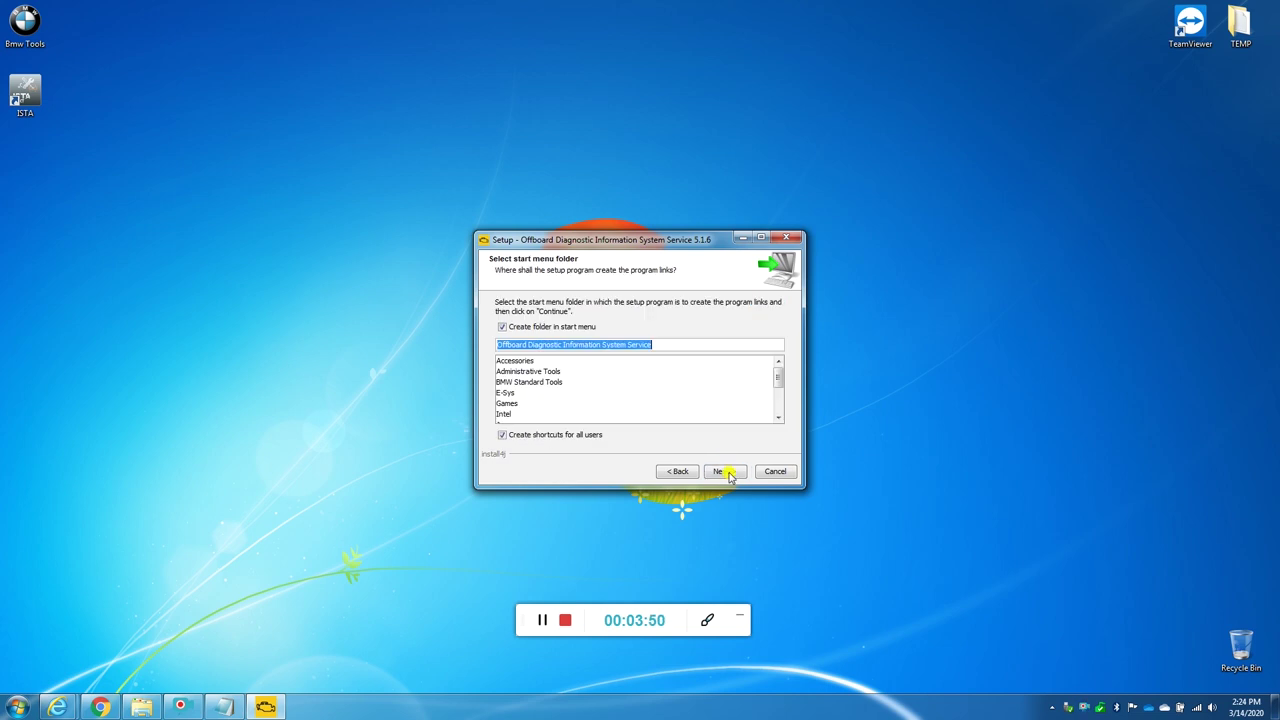
{"action": "left_click", "coordinate": [728, 474]}
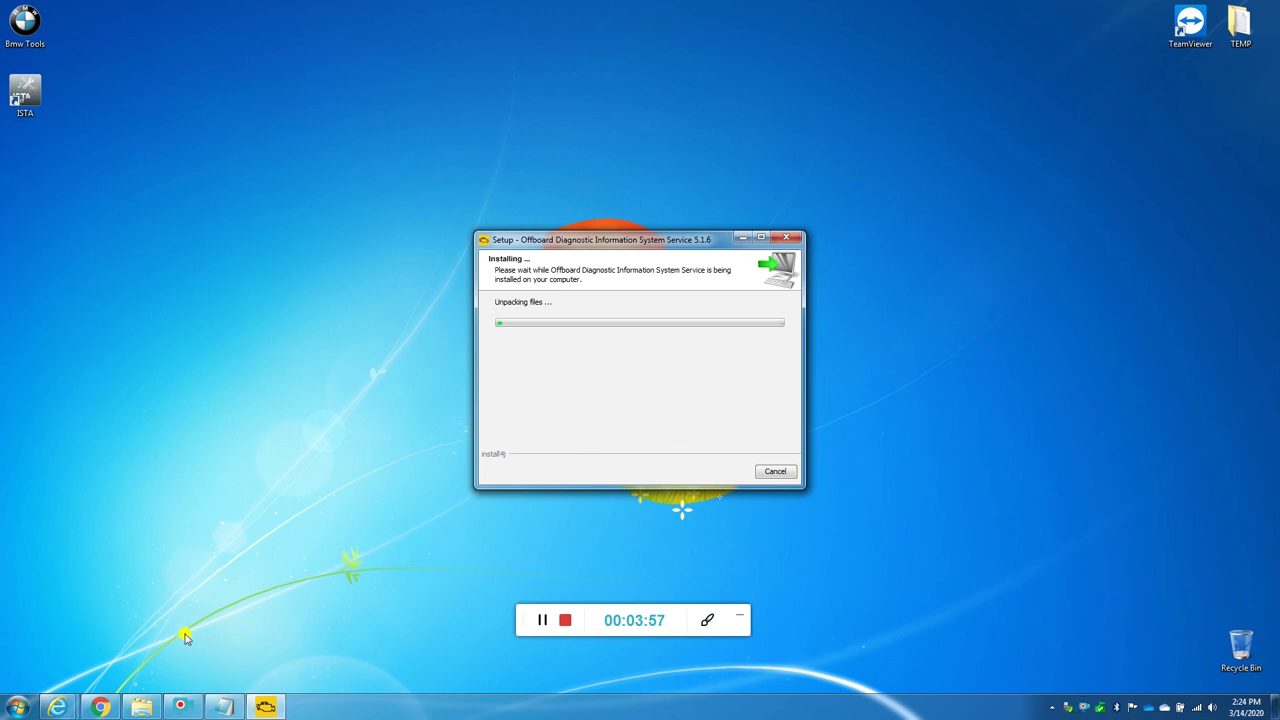
Step: Return the Explorer window to ODIS 5.1.6 with 03. Launcer+license+plugins 5.1.6 selected
{"action": "left_click", "coordinate": [141, 707]}
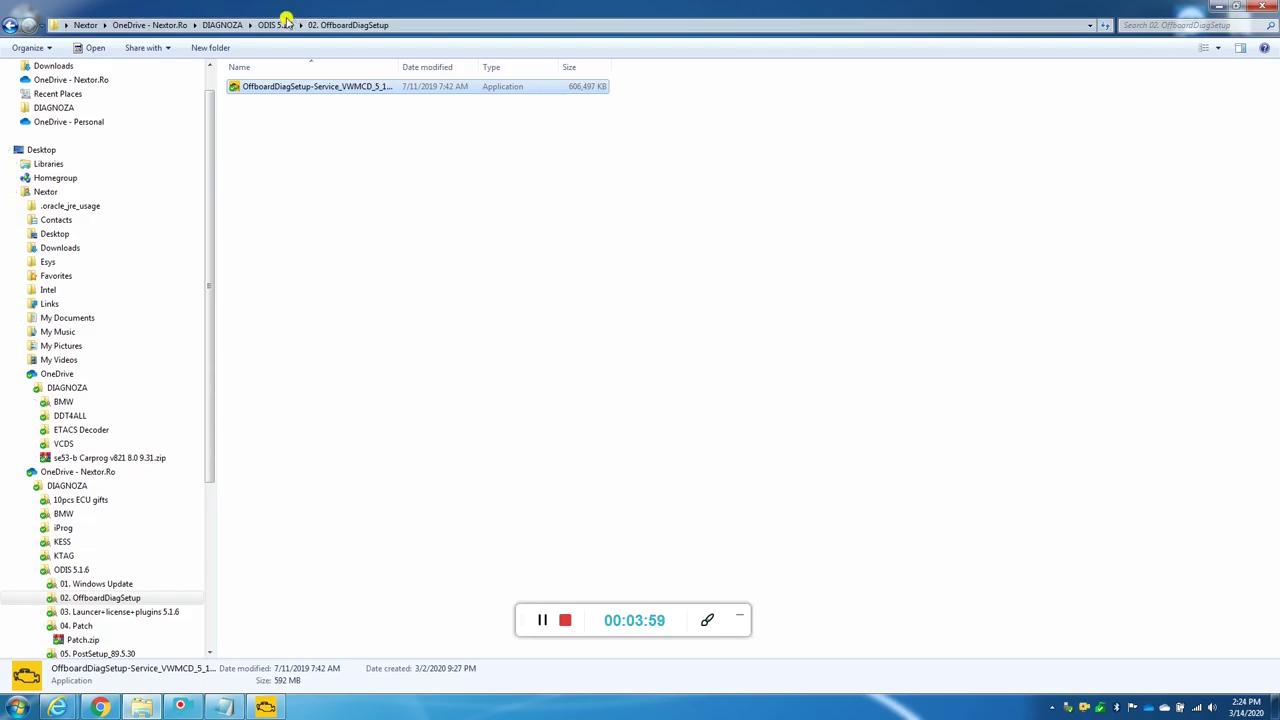
{"action": "left_click", "coordinate": [277, 24]}
{"action": "left_click", "coordinate": [289, 116]}
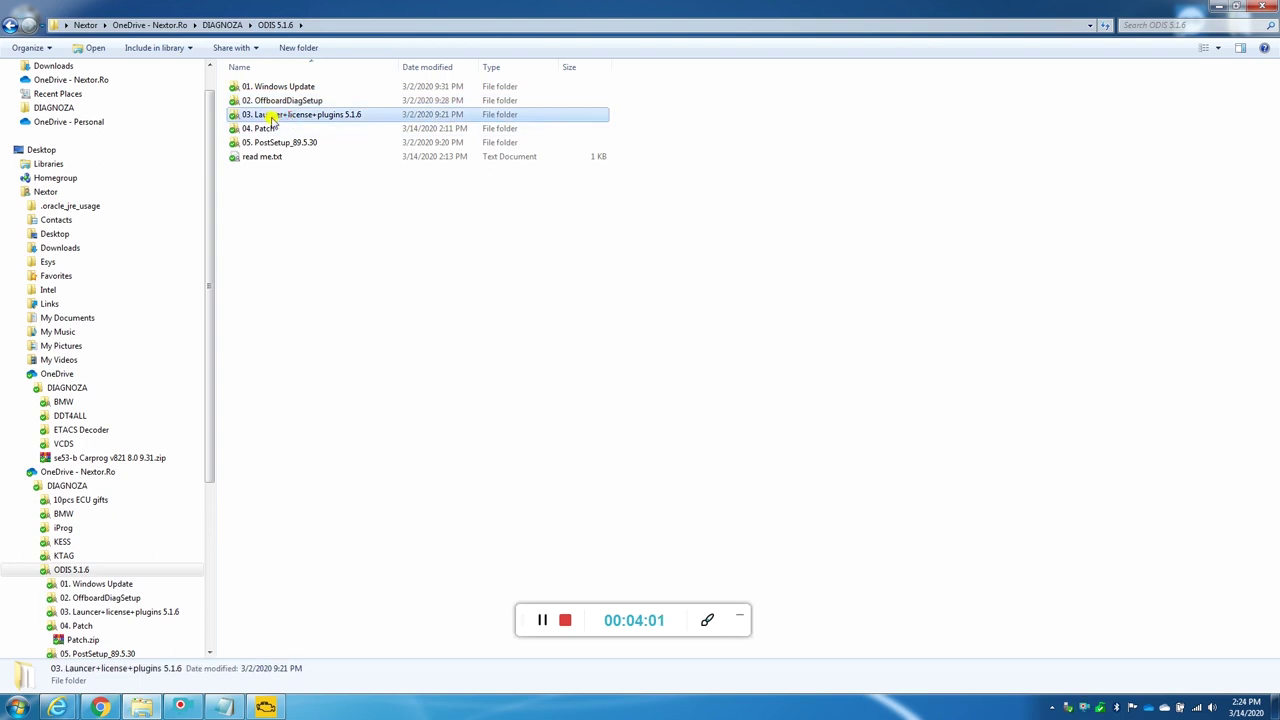
{"action": "left_click", "coordinate": [141, 707]}
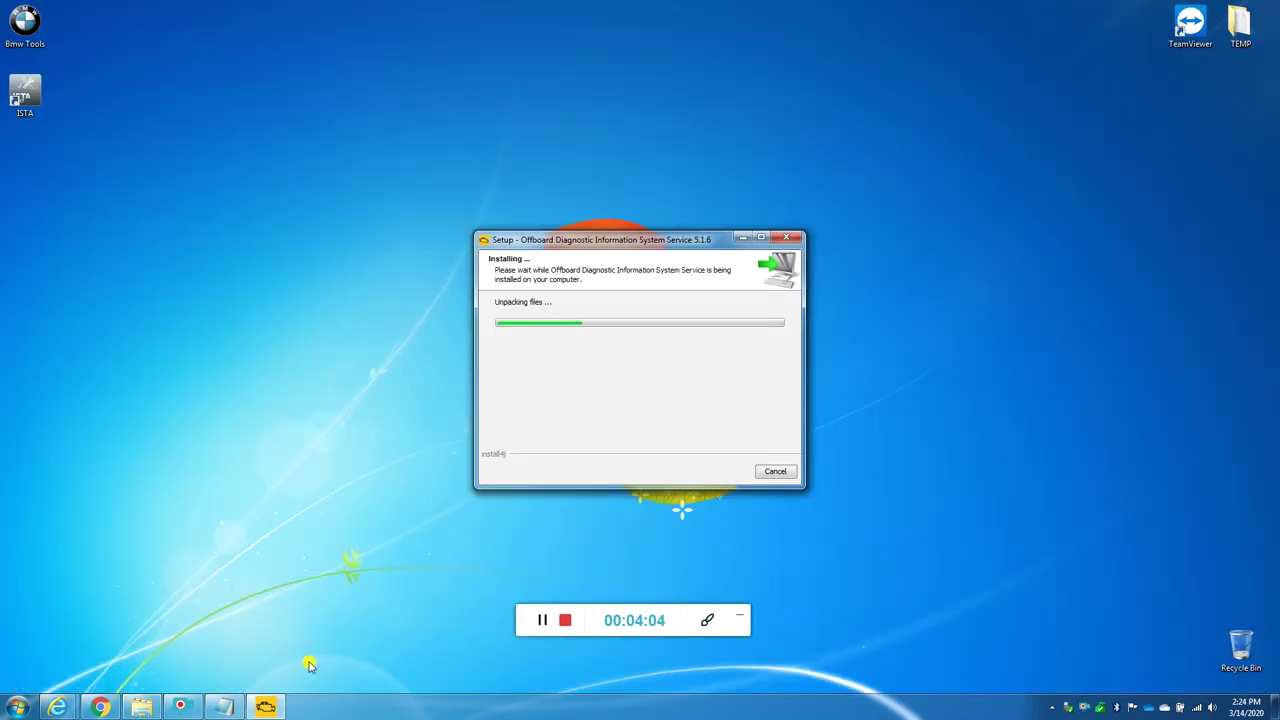
Step: Maximize the read me notes, highlight the licence instructions, then refocus the installer
{"action": "left_click", "coordinate": [224, 707]}
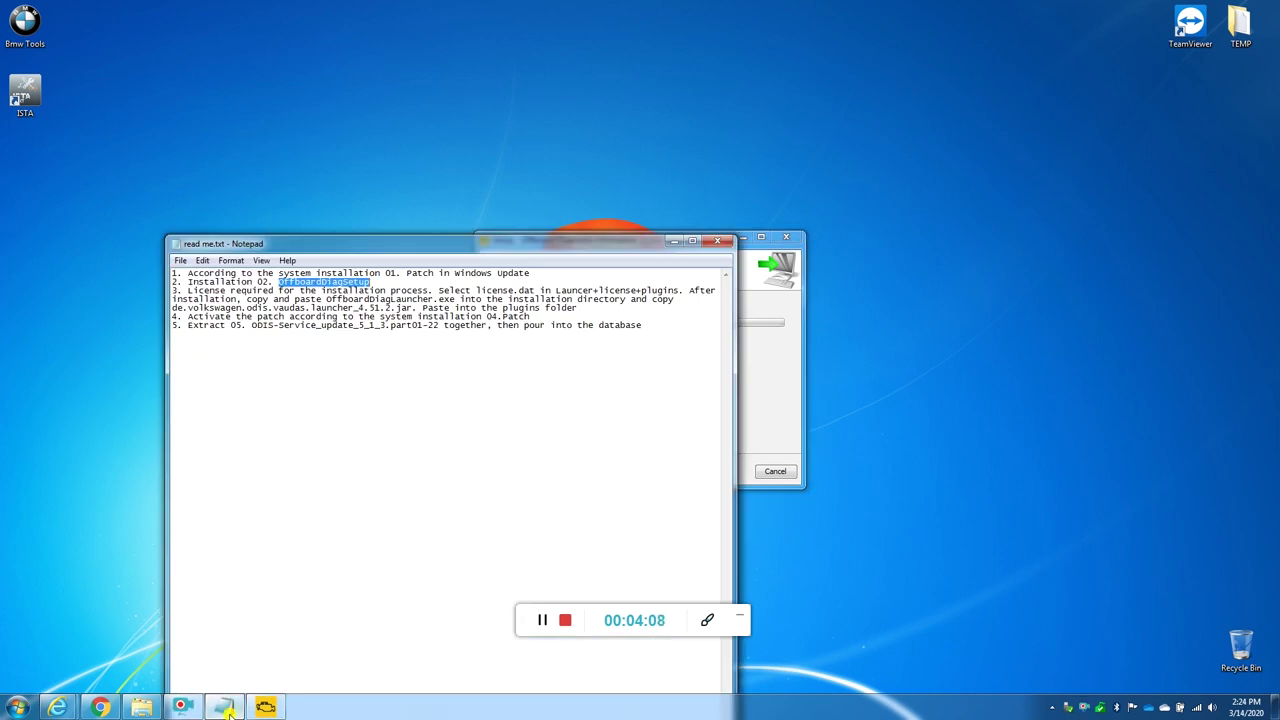
{"action": "double_click", "coordinate": [400, 250]}
{"action": "left_click_drag", "start_coordinate": [103, 51], "coordinate": [1078, 59]}
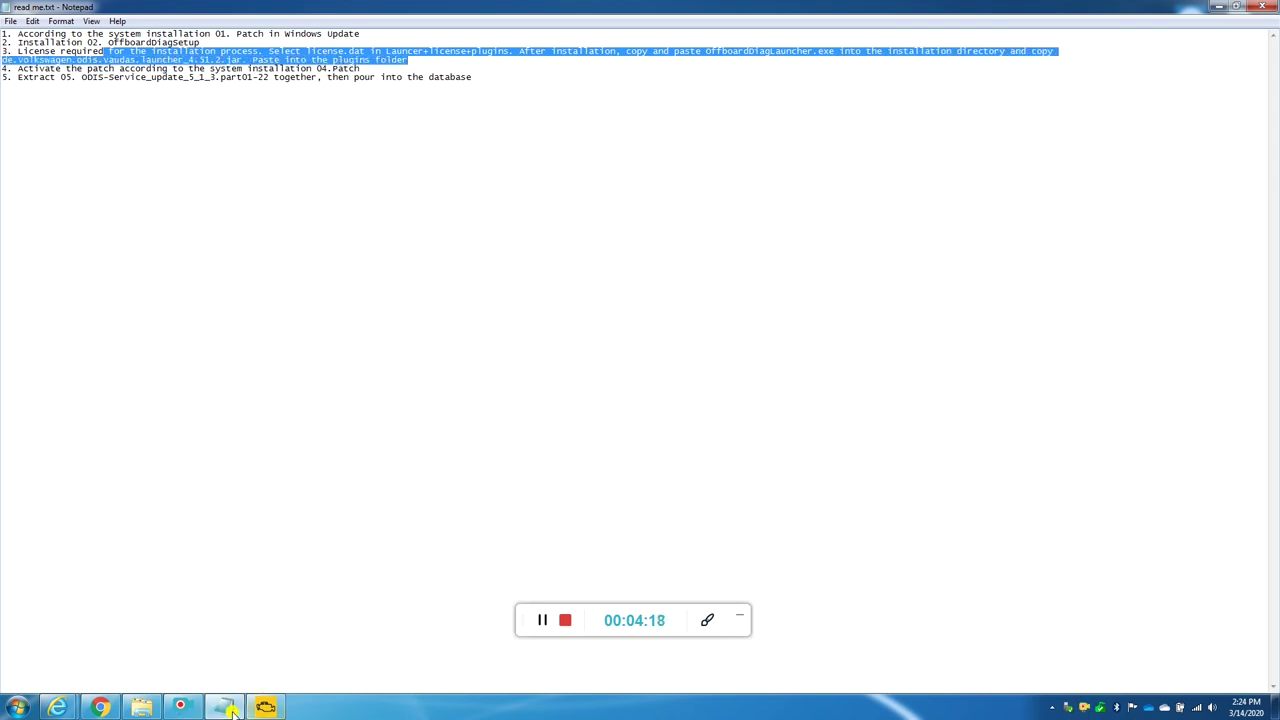
{"action": "left_click", "coordinate": [222, 707]}
{"action": "left_click", "coordinate": [631, 391]}
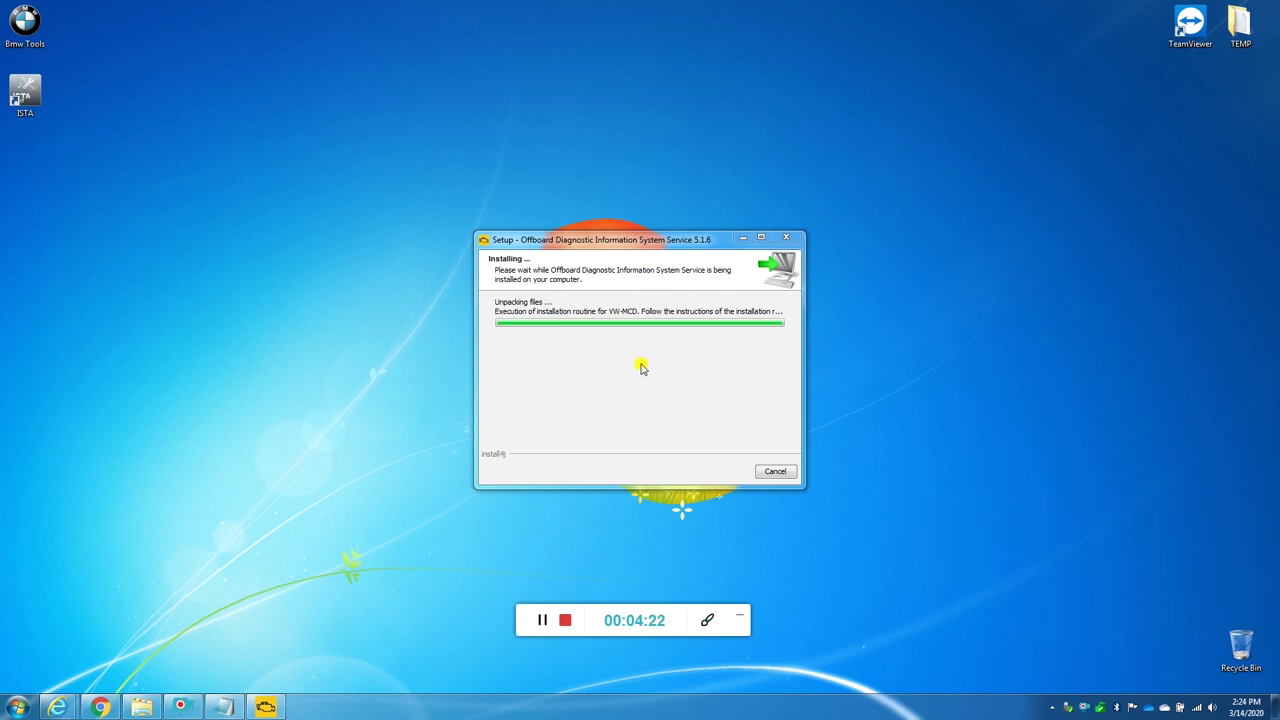
{"action": "left_click", "coordinate": [642, 368]}
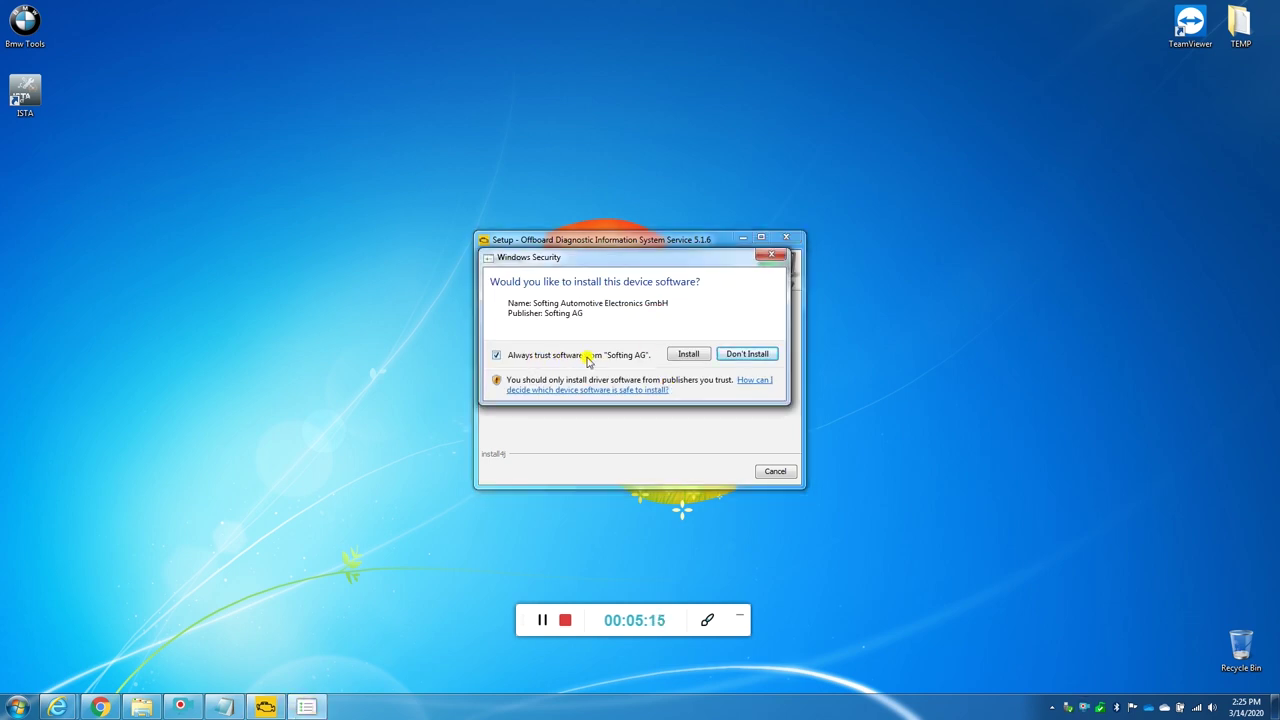
Step: Approve installing the Softing device software in the Windows Security prompt
{"action": "left_click", "coordinate": [688, 354]}
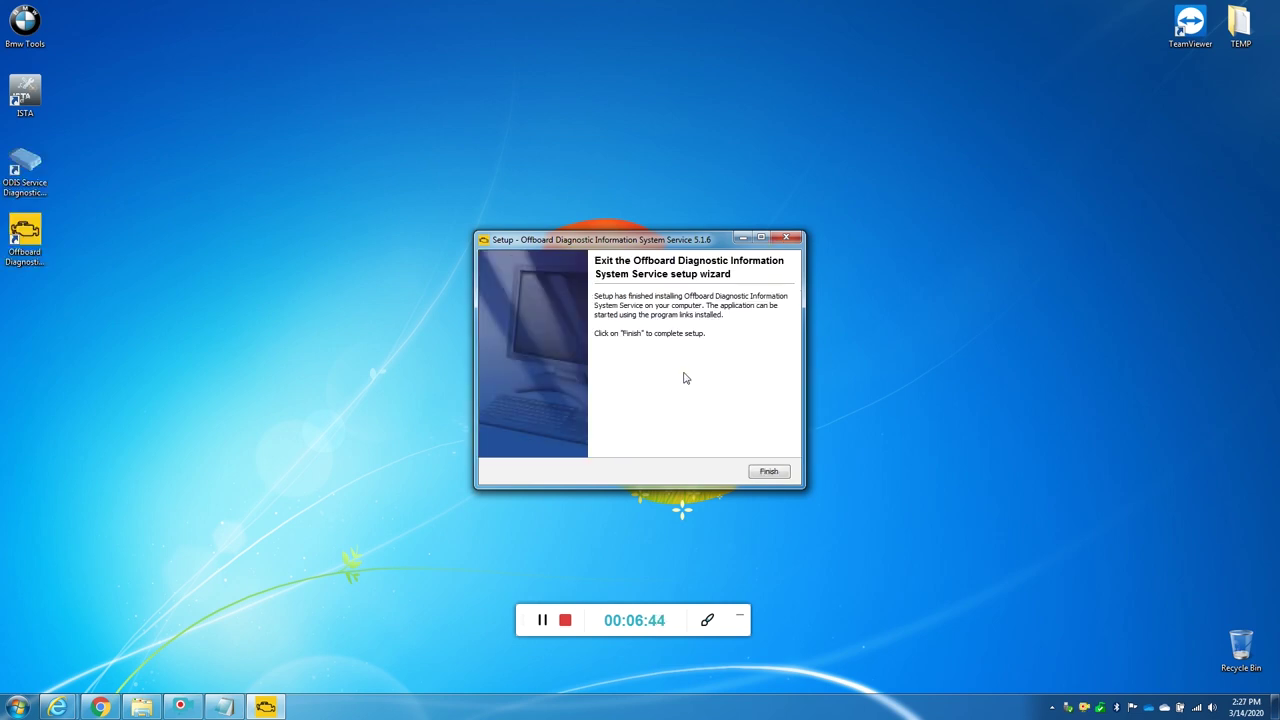
Step: Close the finished setup wizard and enlarge the read me text to font size 28
{"action": "left_click", "coordinate": [770, 473]}
{"action": "left_click", "coordinate": [225, 707]}
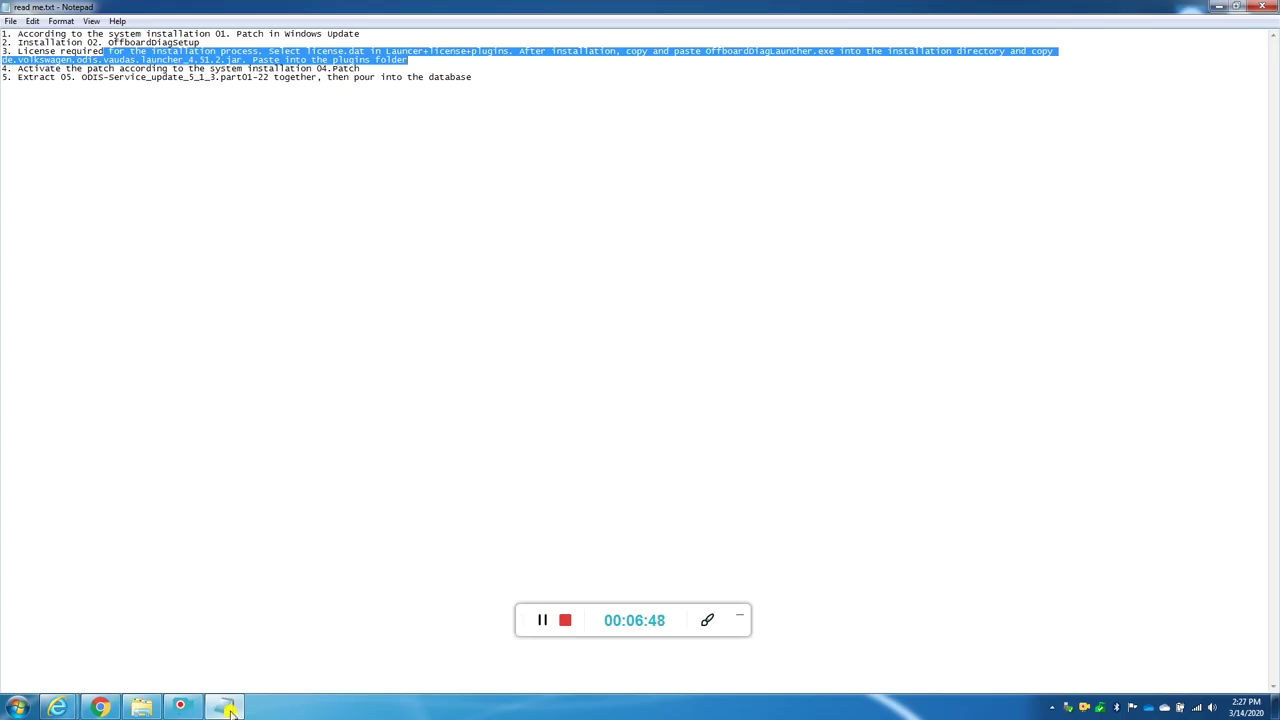
{"action": "left_click", "coordinate": [139, 49]}
{"action": "left_click", "coordinate": [61, 21]}
{"action": "left_click", "coordinate": [543, 109]}
{"action": "left_click_drag", "start_coordinate": [543, 109], "coordinate": [3, 22]}
{"action": "left_click", "coordinate": [61, 21]}
{"action": "left_click", "coordinate": [63, 21]}
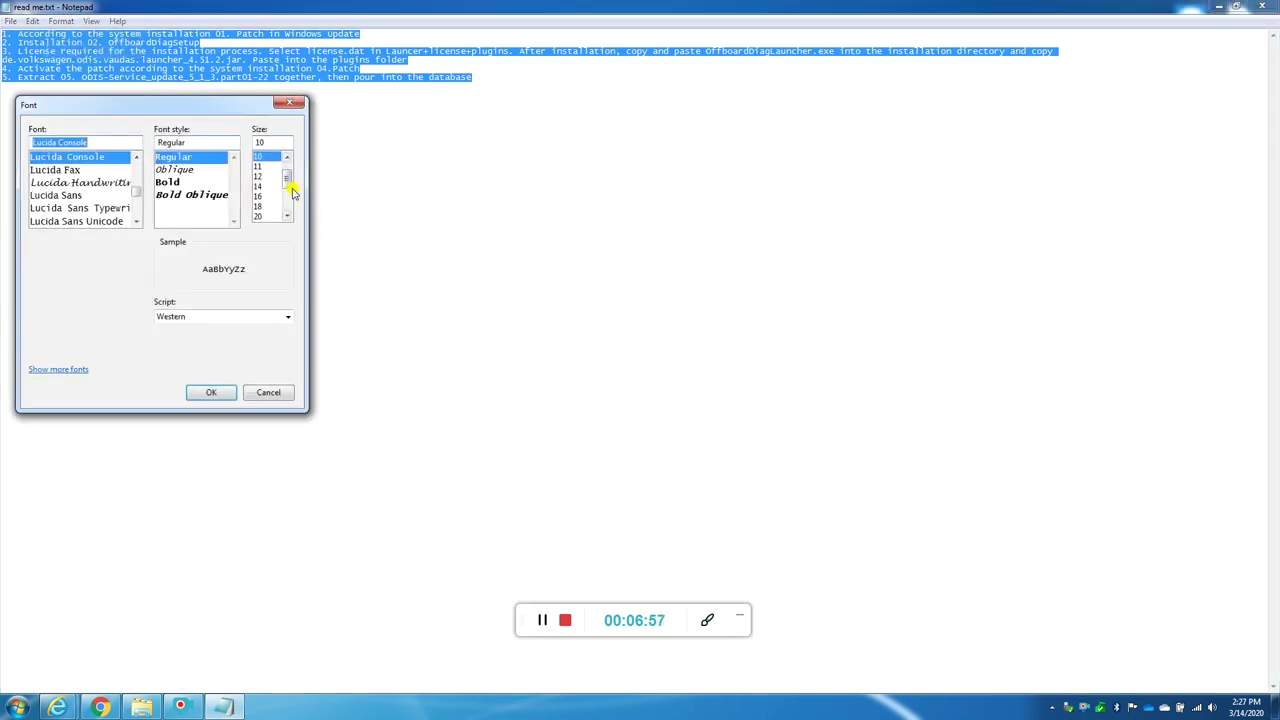
{"action": "left_click", "coordinate": [260, 216]}
{"action": "left_click", "coordinate": [288, 218]}
{"action": "left_click", "coordinate": [288, 218]}
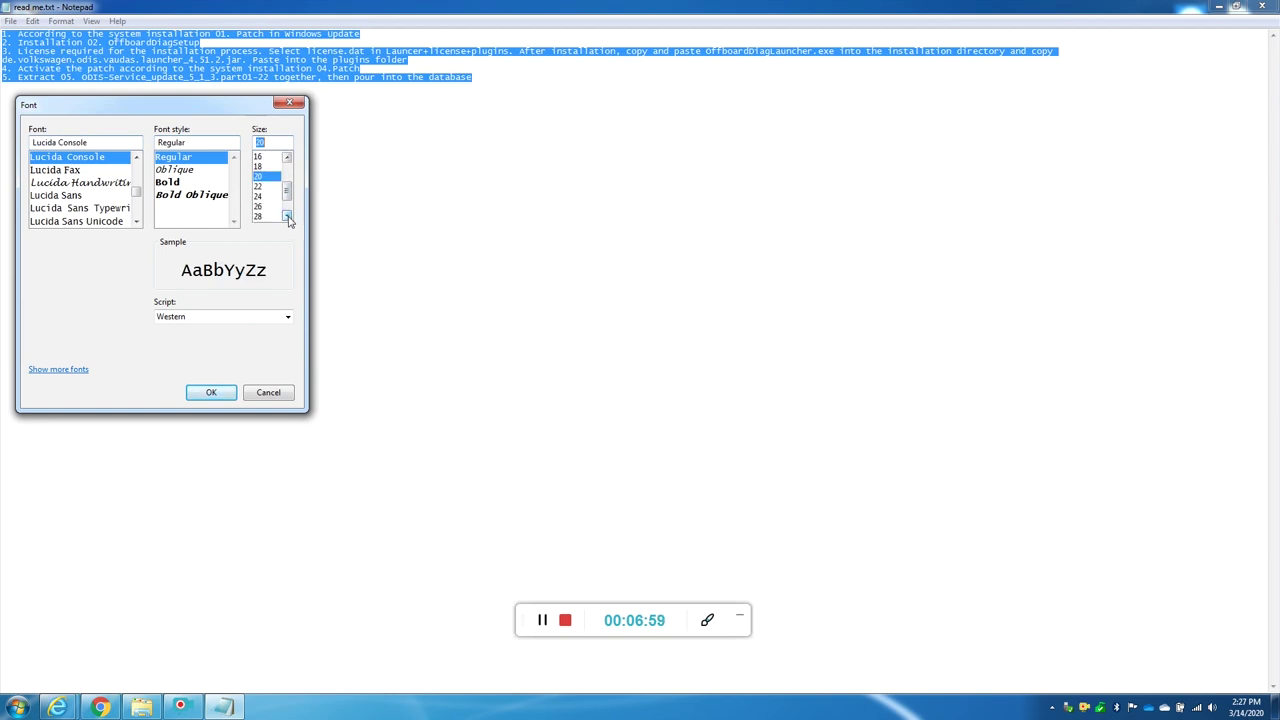
{"action": "left_click", "coordinate": [272, 216]}
{"action": "left_click", "coordinate": [214, 392]}
{"action": "left_click", "coordinate": [223, 375]}
Step: Insert blank lines after lines 1 and 2, step 3 and step 4 of the notes
{"action": "left_click", "coordinate": [603, 77]}
{"action": "key", "text": "Return"}
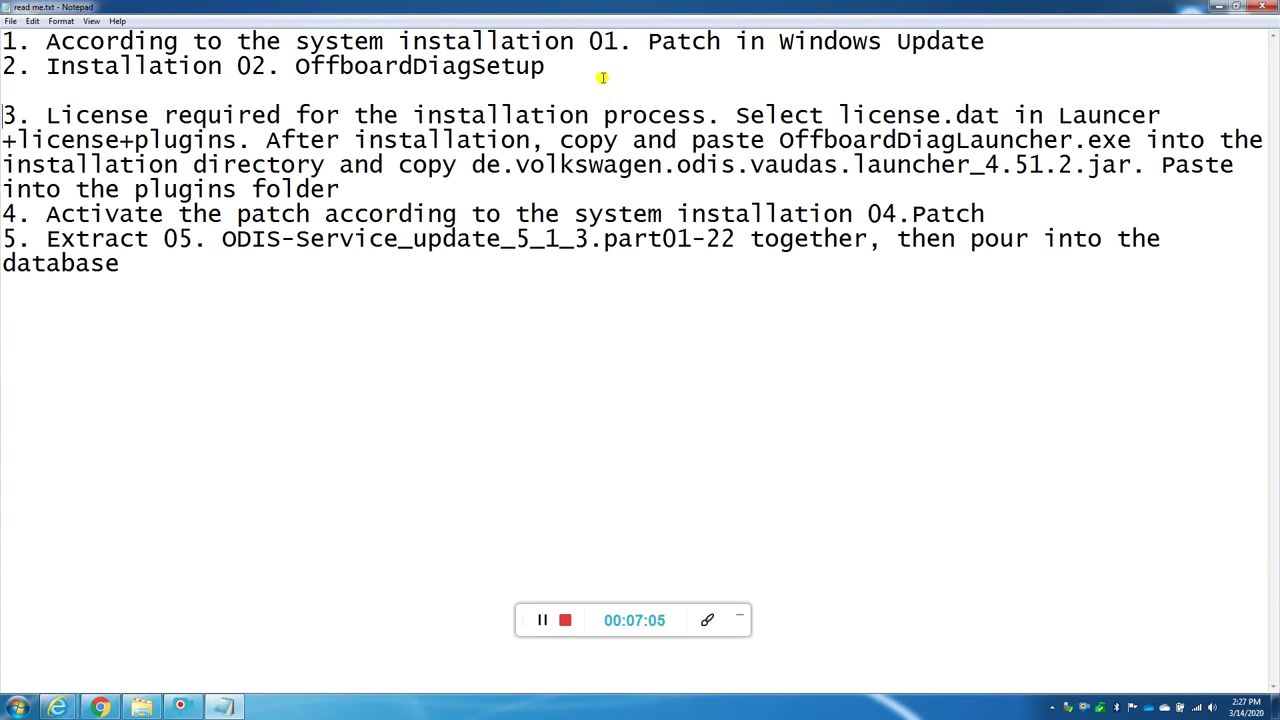
{"action": "left_click", "coordinate": [1022, 39]}
{"action": "key", "text": "Return"}
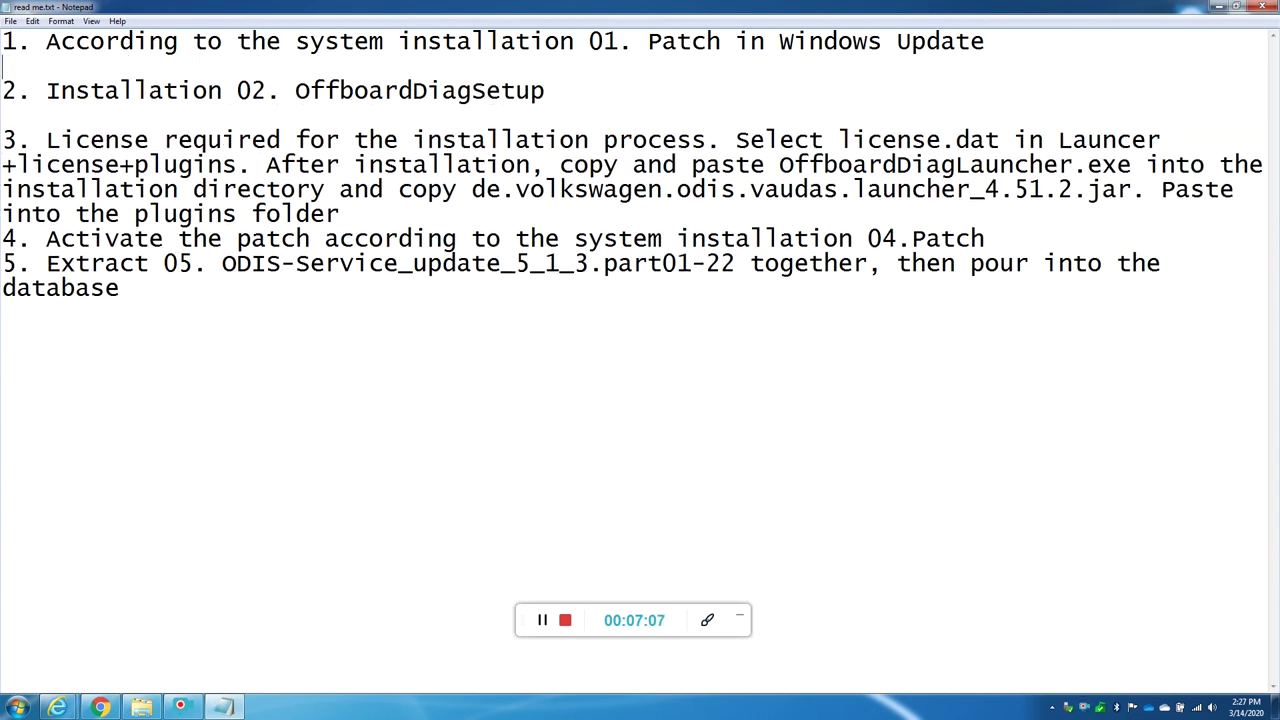
{"action": "left_click", "coordinate": [356, 215]}
{"action": "key", "text": "Return"}
{"action": "left_click", "coordinate": [1043, 272]}
{"action": "key", "text": "Return"}
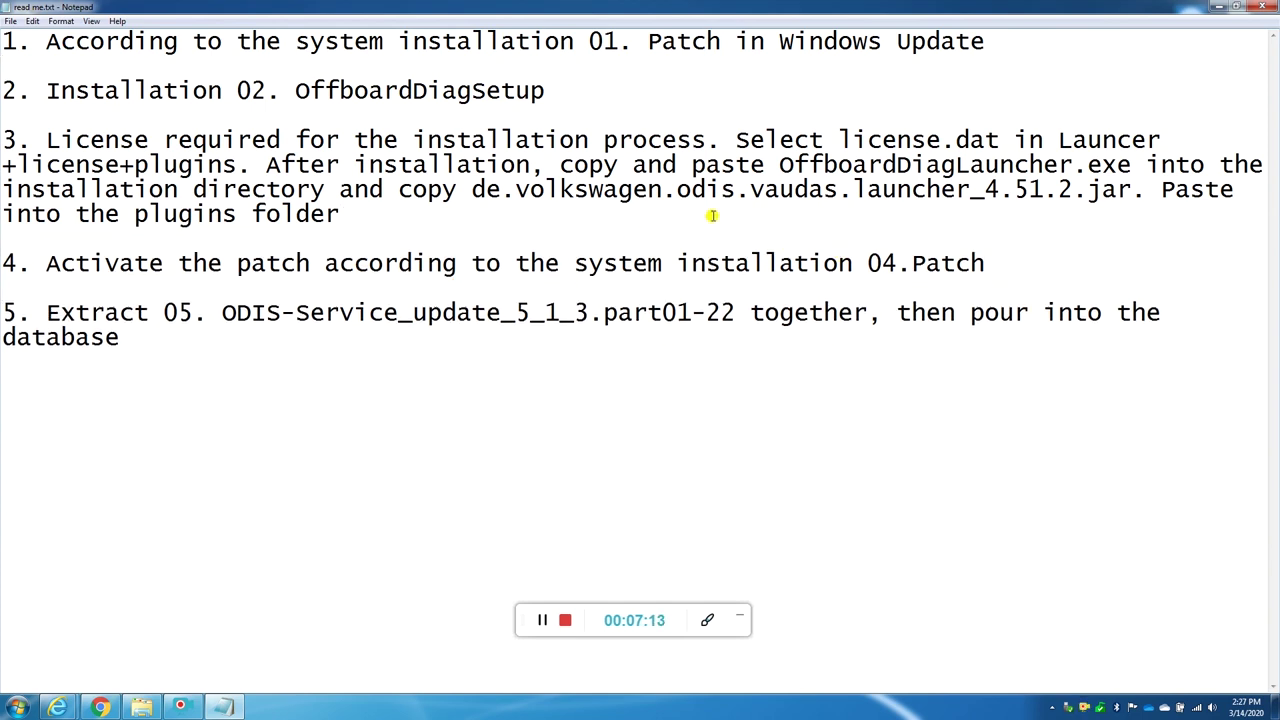
Step: Highlight the licence instructions and the copy-and-paste wording in step 3
{"action": "left_click_drag", "start_coordinate": [128, 143], "coordinate": [1014, 140]}
{"action": "left_click", "coordinate": [782, 140]}
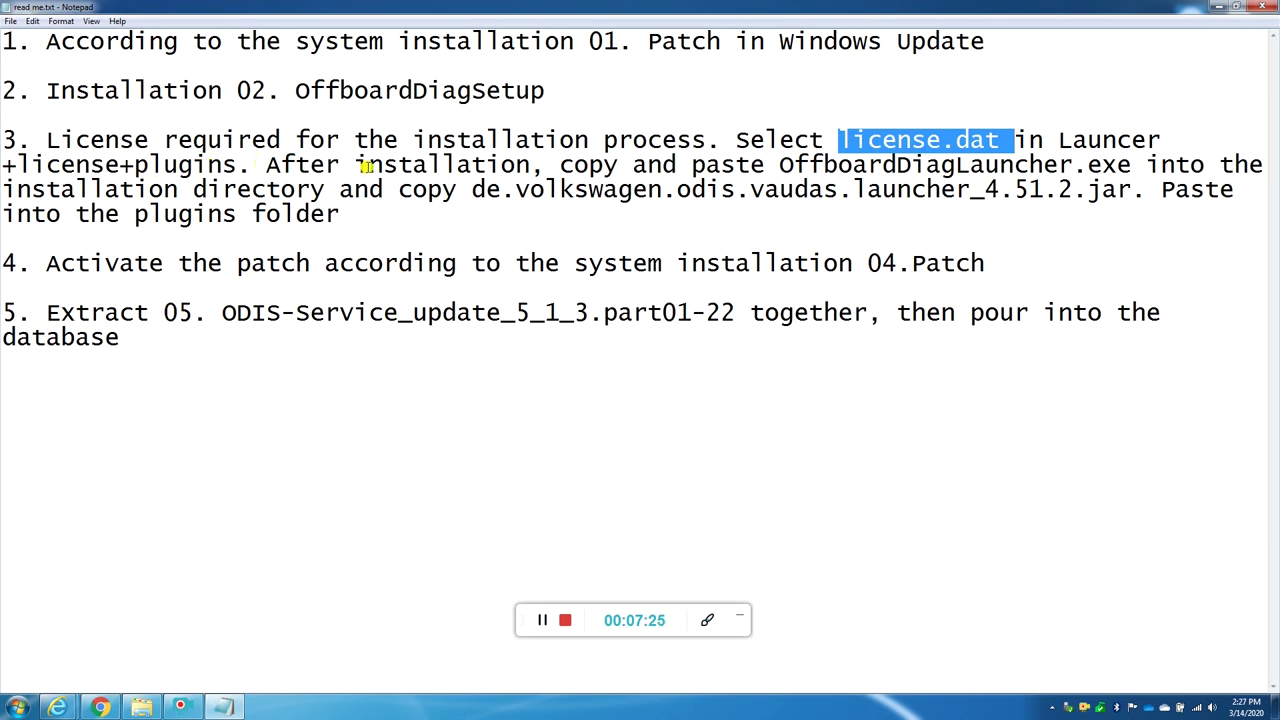
{"action": "left_click_drag", "start_coordinate": [560, 165], "coordinate": [768, 163]}
{"action": "left_click", "coordinate": [768, 164]}
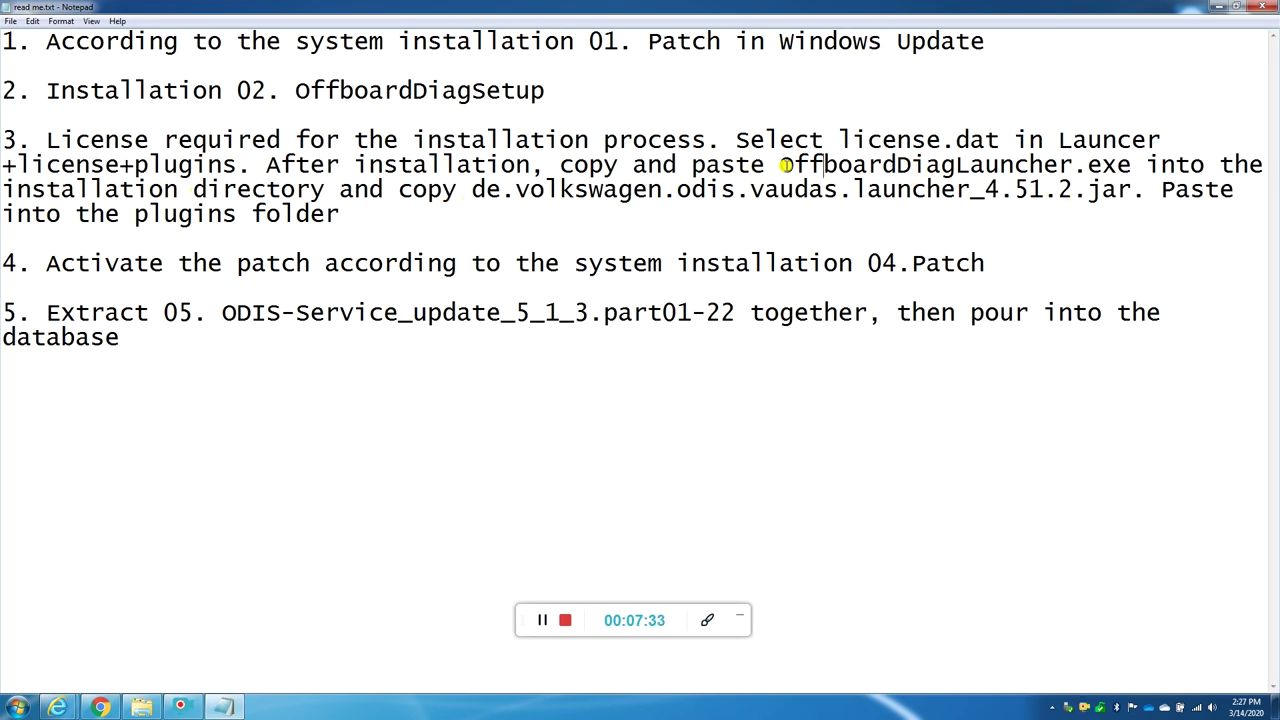
Step: Copy OffboardDiagLauncher.exe from the 03. Launcer+license+plugins 5.1.6 folder
{"action": "left_click", "coordinate": [141, 707]}
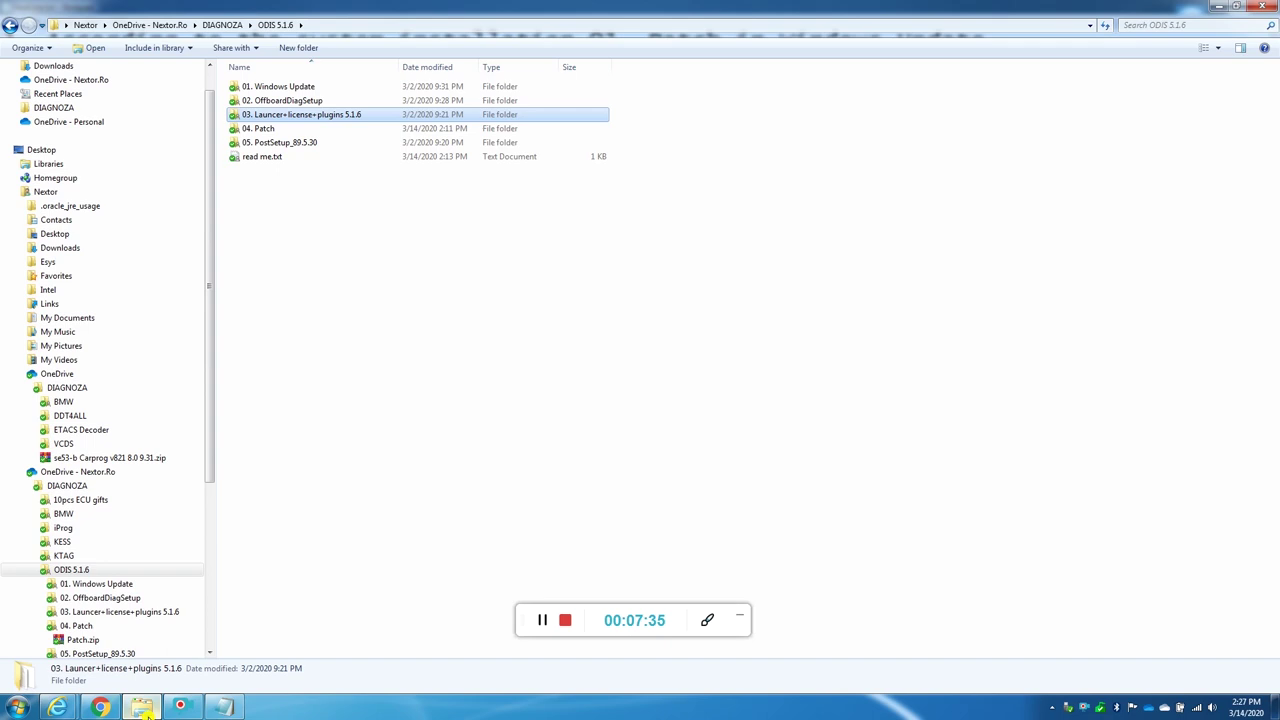
{"action": "left_click", "coordinate": [295, 120]}
{"action": "left_click", "coordinate": [380, 225]}
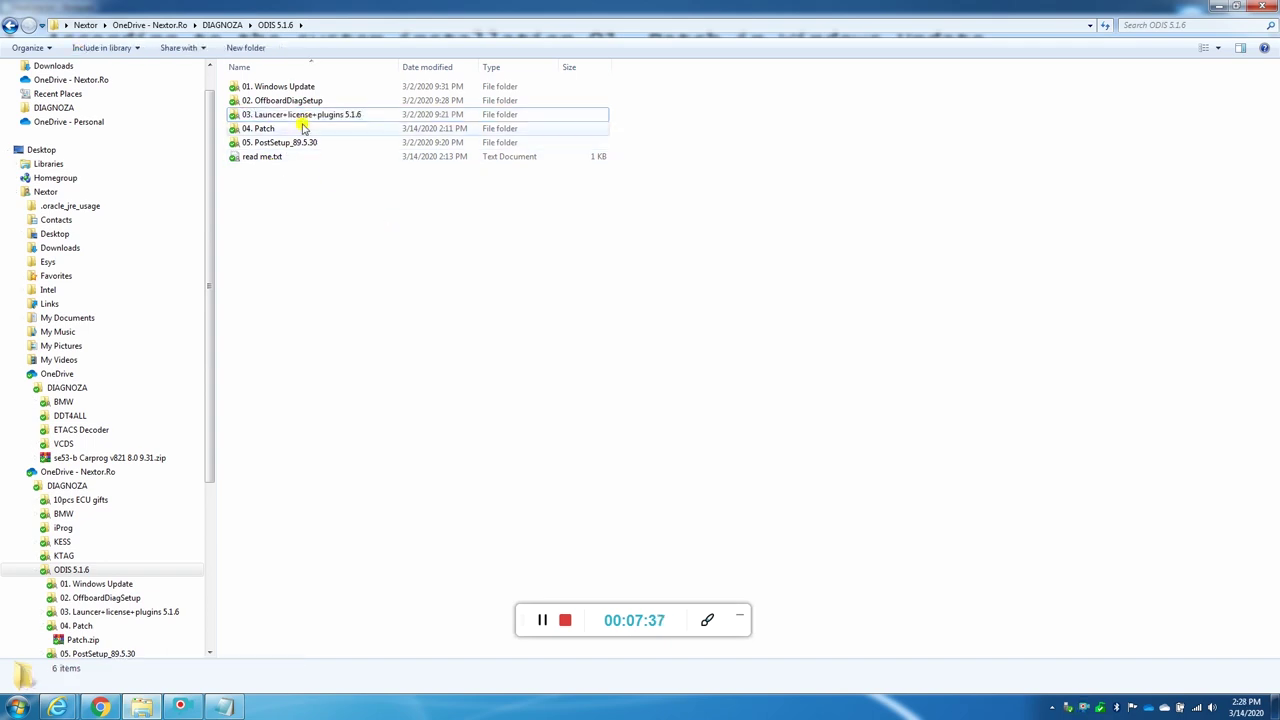
{"action": "double_click", "coordinate": [297, 120]}
{"action": "left_click", "coordinate": [260, 102]}
{"action": "left_click", "coordinate": [283, 117]}
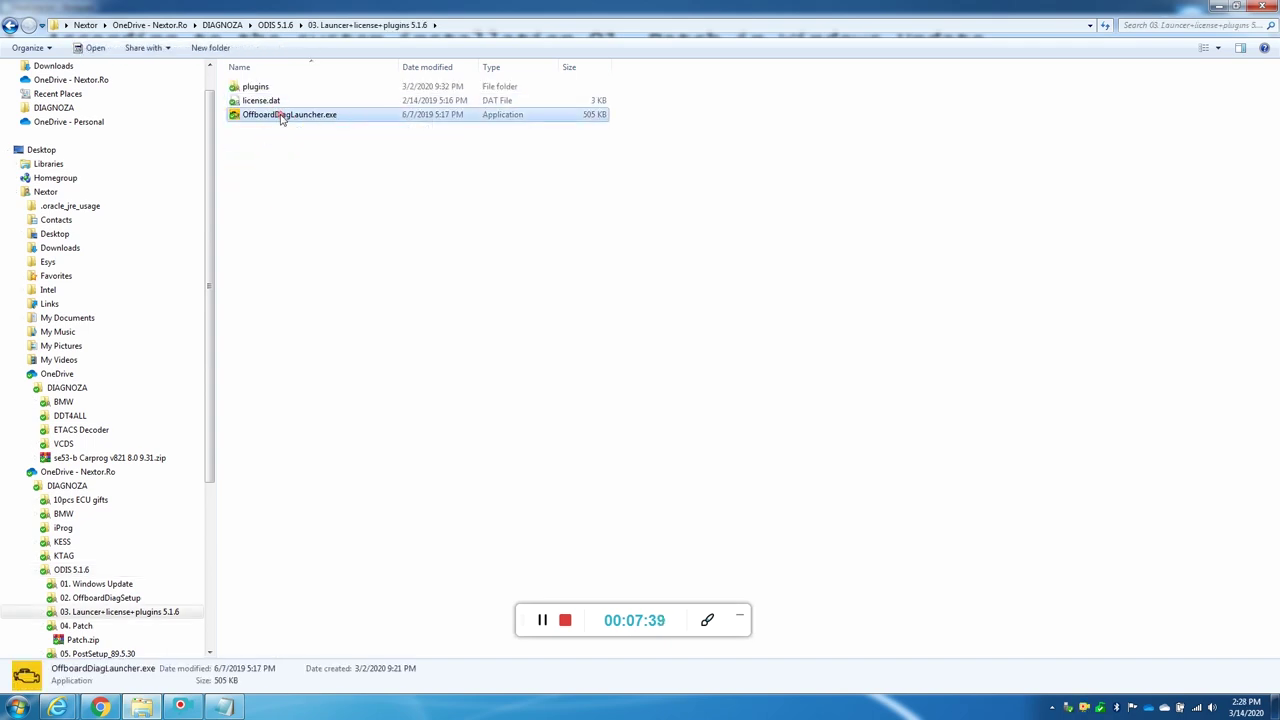
{"action": "right_click", "coordinate": [289, 118]}
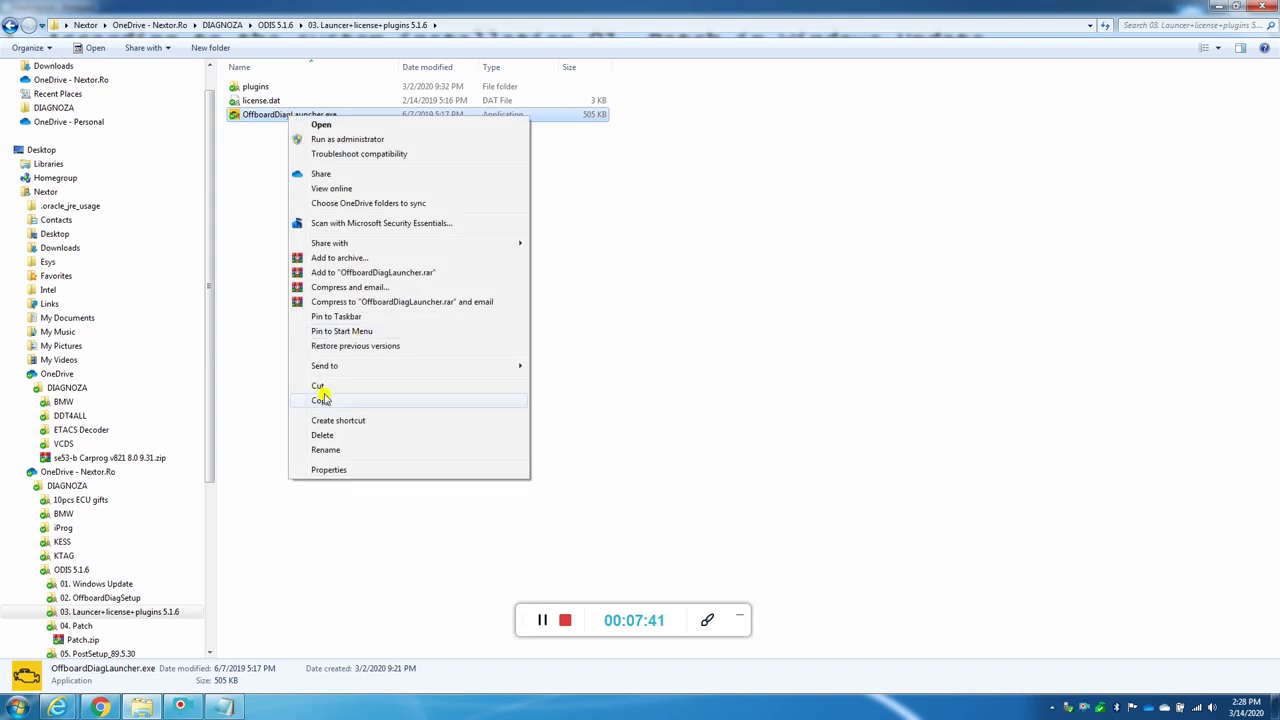
{"action": "left_click", "coordinate": [325, 399]}
Step: Open the Offboard Diagnostic shortcut's install folder via its Properties' Open File Location
{"action": "left_click", "coordinate": [222, 707]}
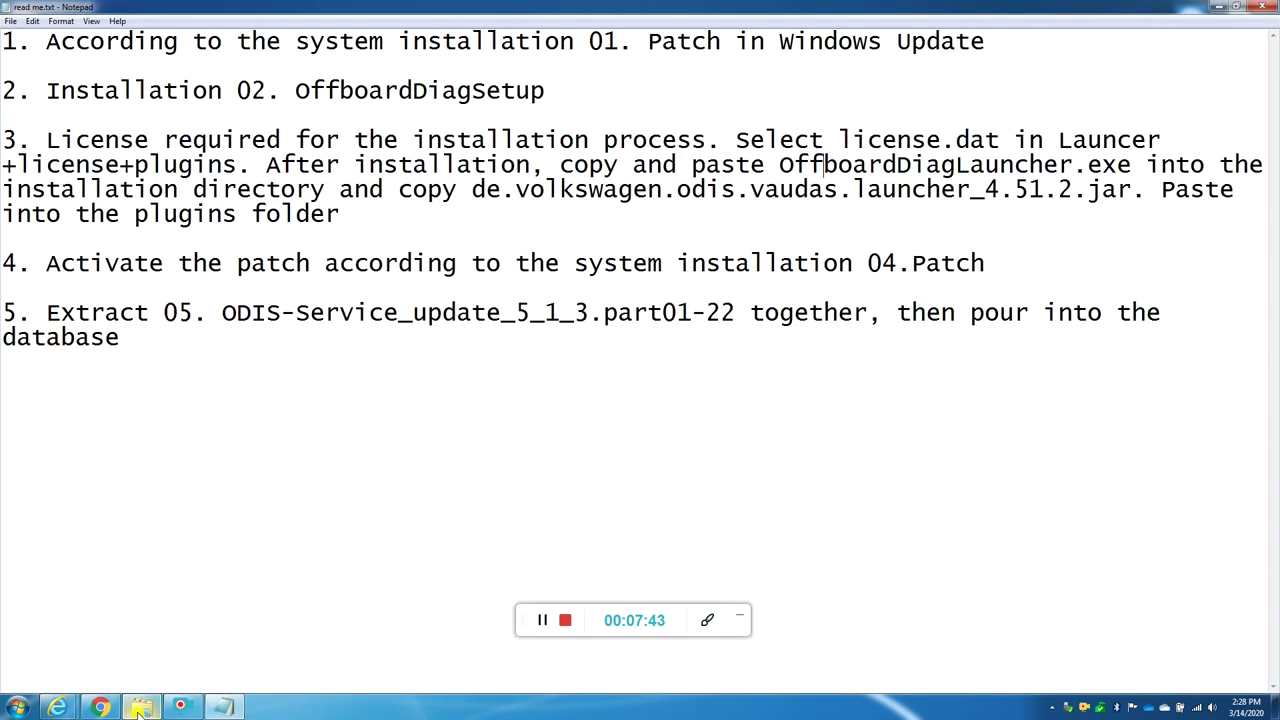
{"action": "left_click", "coordinate": [1216, 5]}
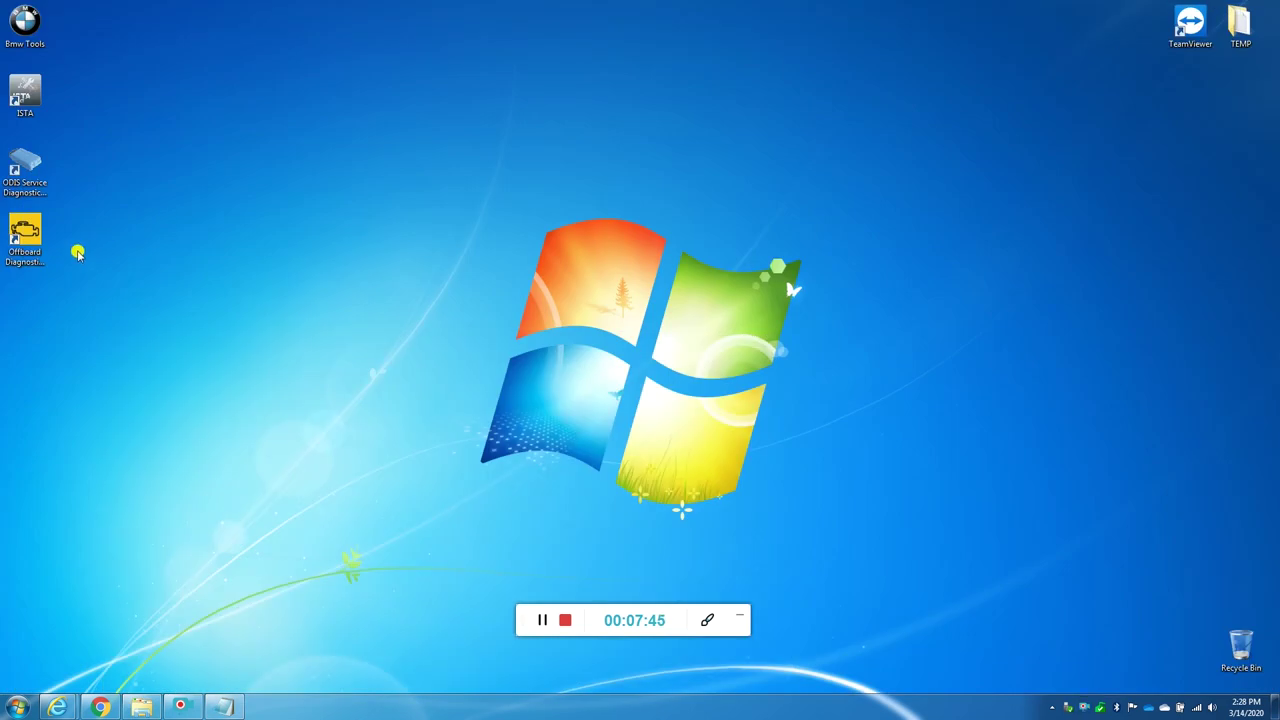
{"action": "right_click", "coordinate": [27, 248]}
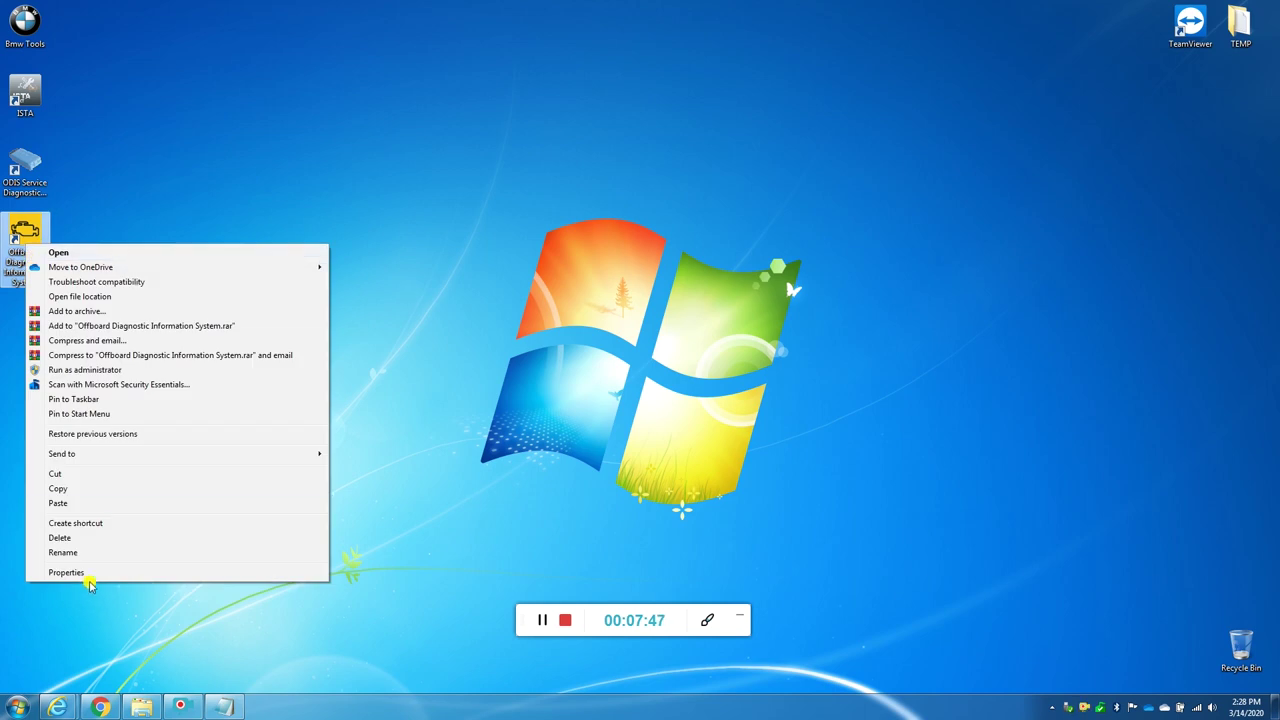
{"action": "left_click", "coordinate": [24, 230]}
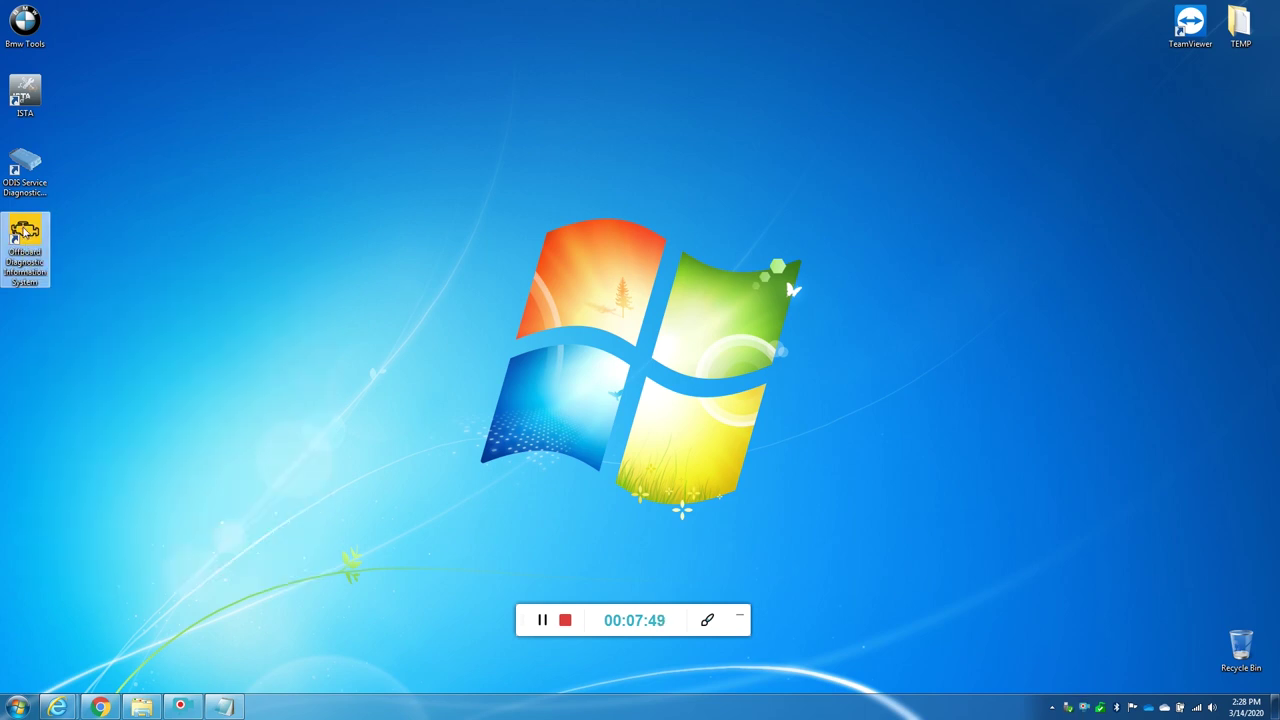
{"action": "right_click", "coordinate": [27, 240]}
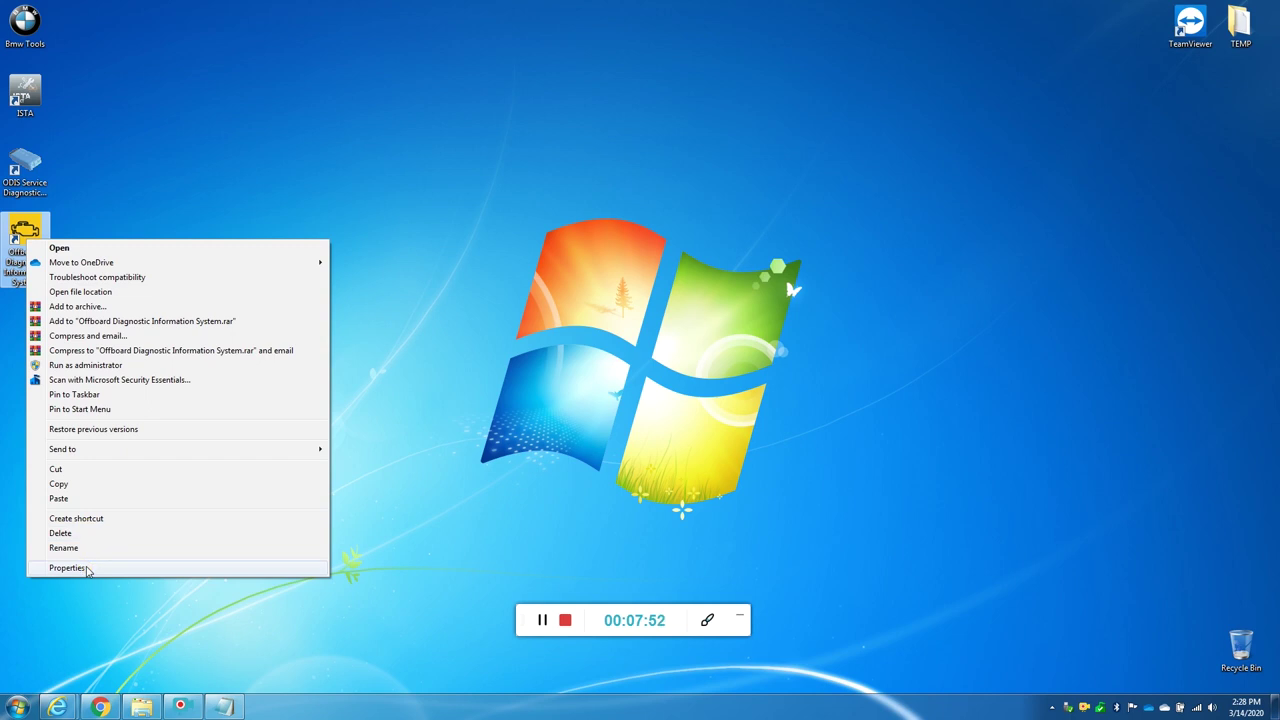
{"action": "left_click", "coordinate": [84, 563]}
{"action": "left_click", "coordinate": [86, 484]}
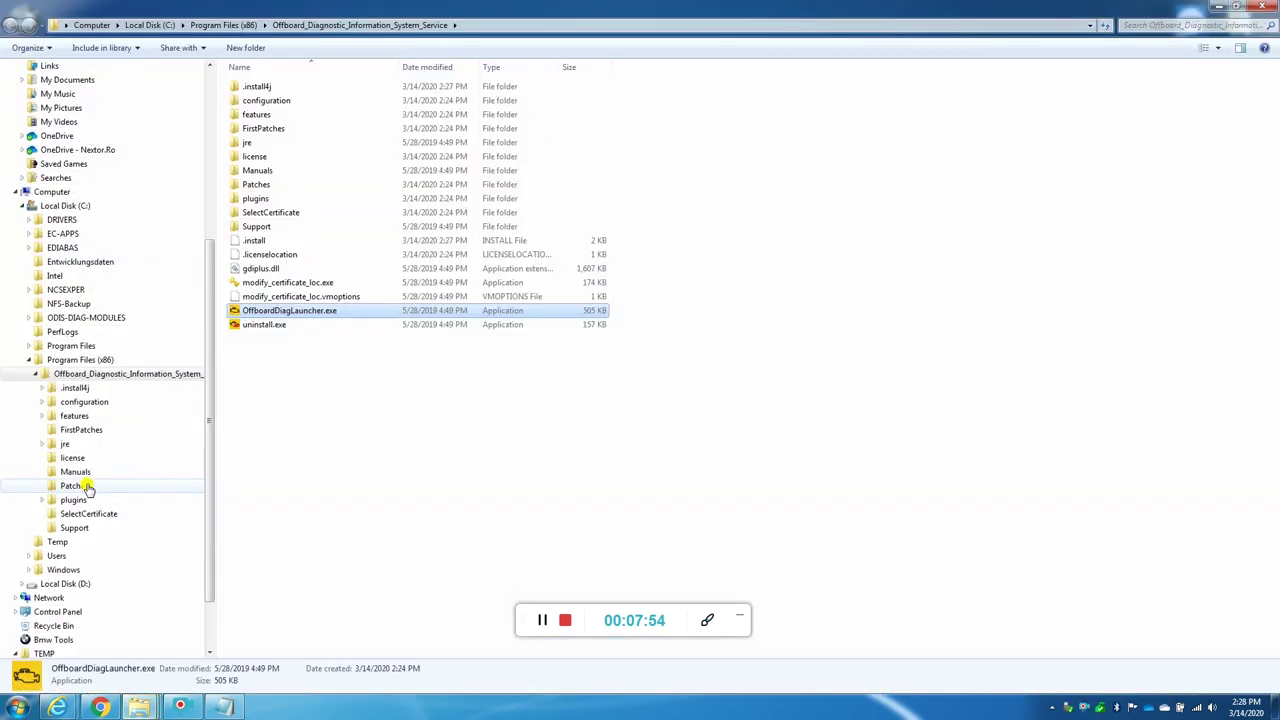
Step: Paste the launcher there, replacing the existing file, and close the folder and properties
{"action": "left_click", "coordinate": [301, 408]}
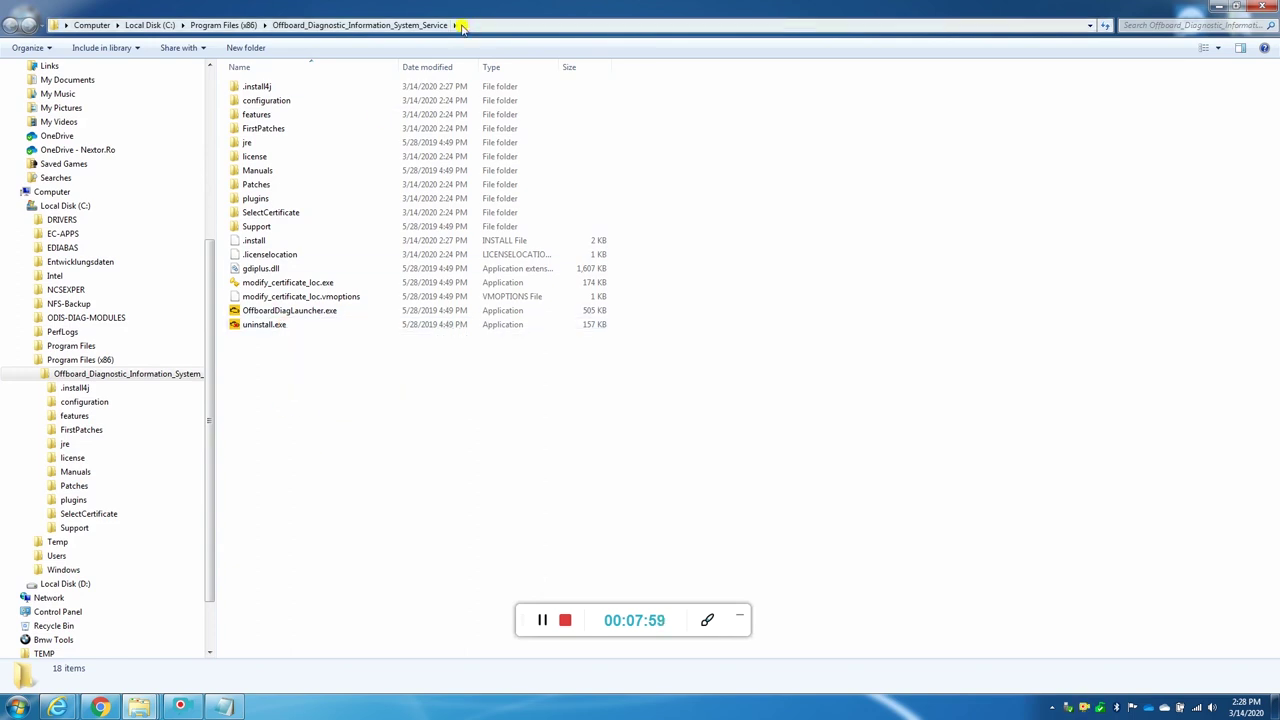
{"action": "right_click", "coordinate": [274, 398]}
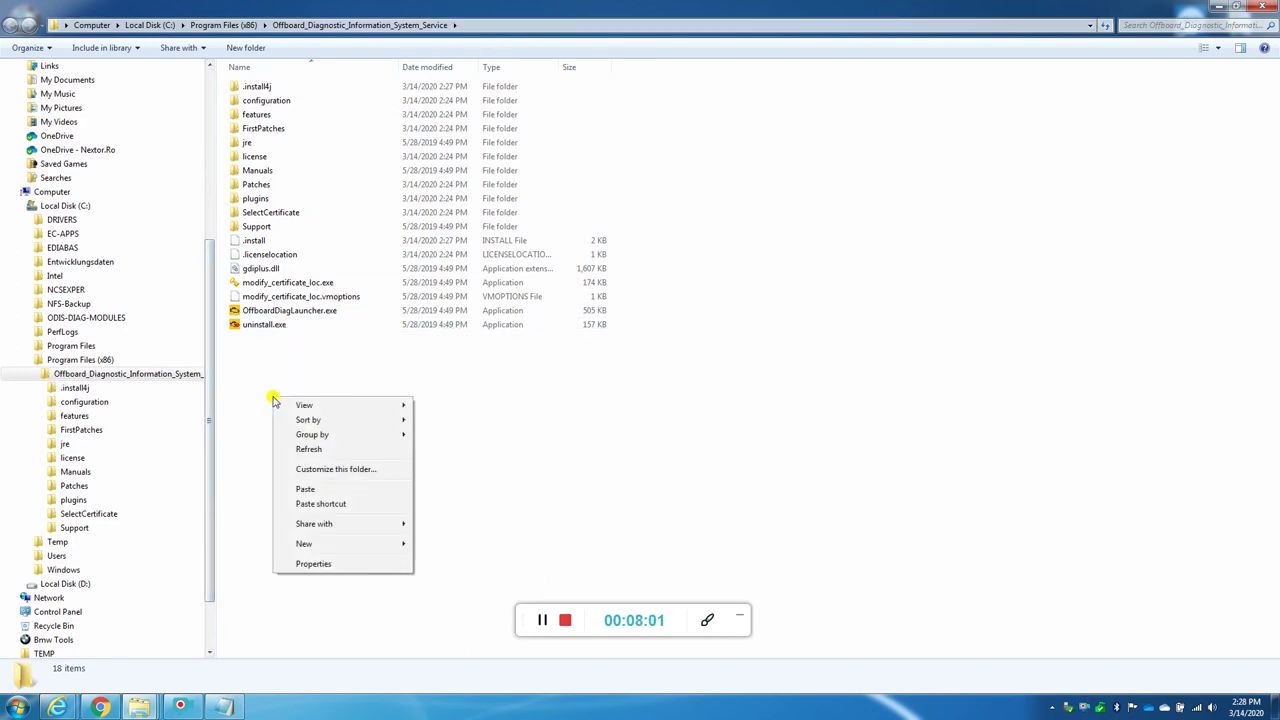
{"action": "left_click", "coordinate": [304, 489]}
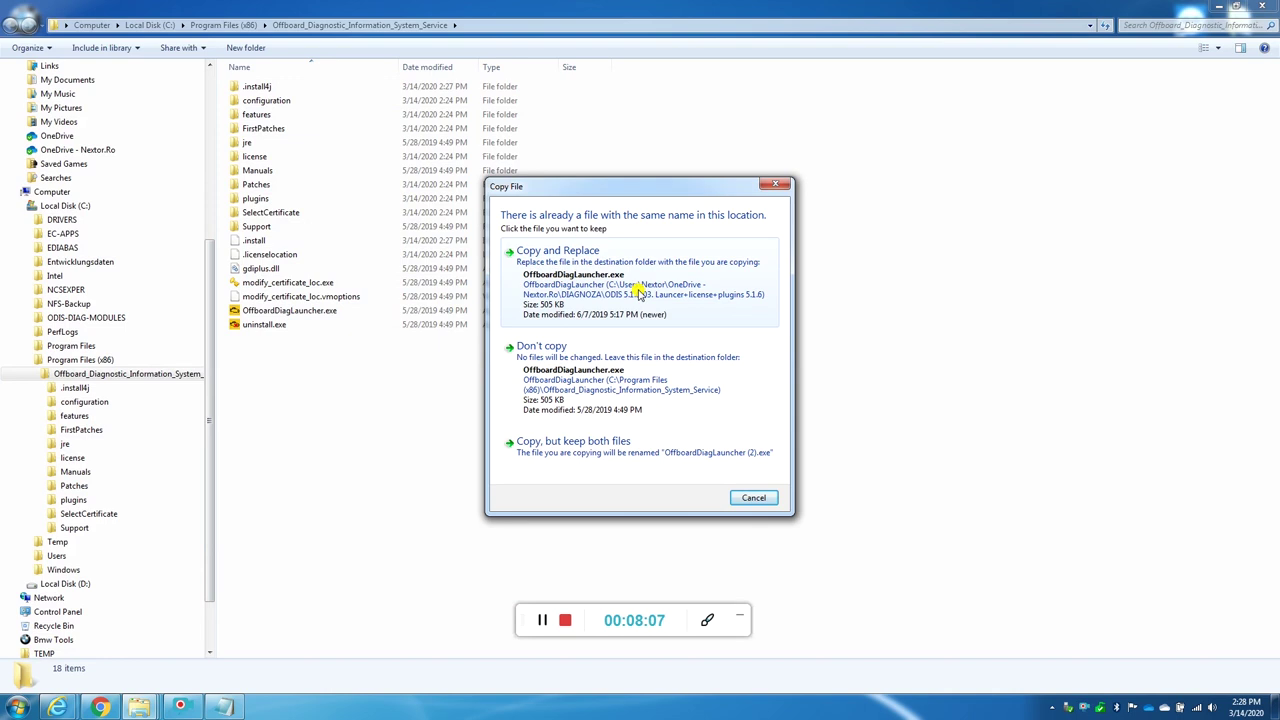
{"action": "left_click", "coordinate": [635, 308]}
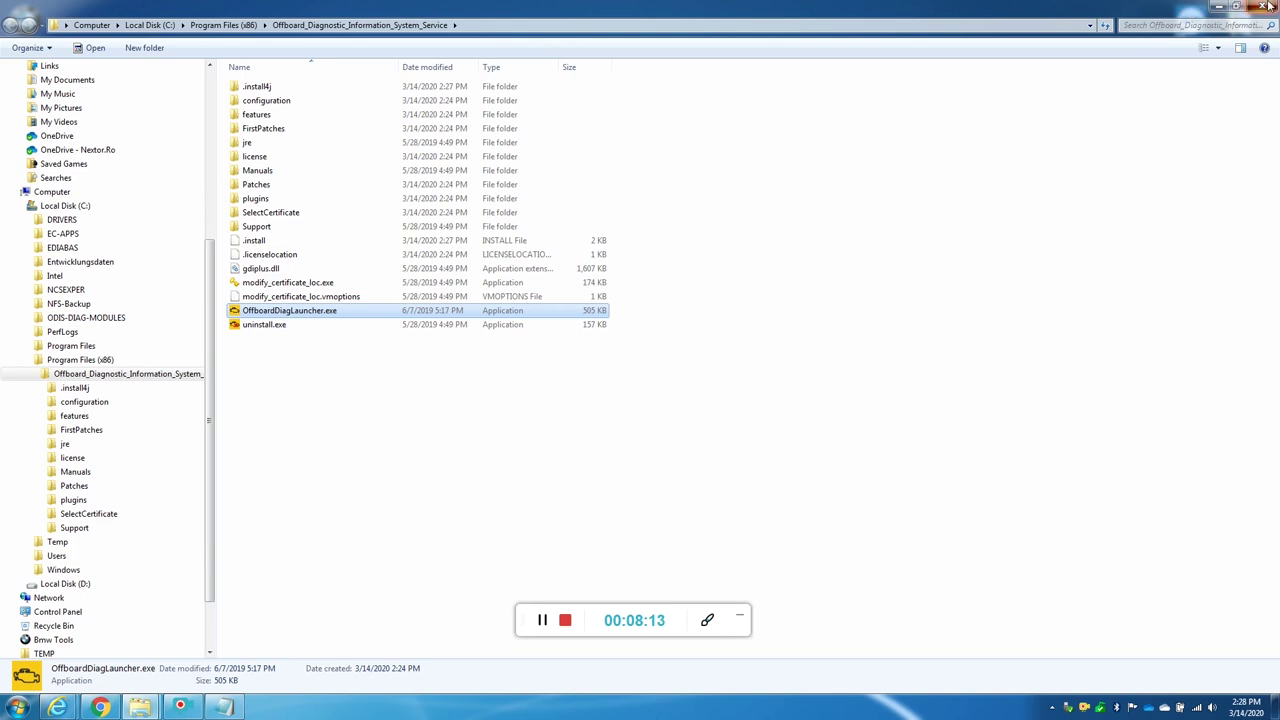
{"action": "left_click", "coordinate": [1262, 6]}
{"action": "left_click", "coordinate": [187, 576]}
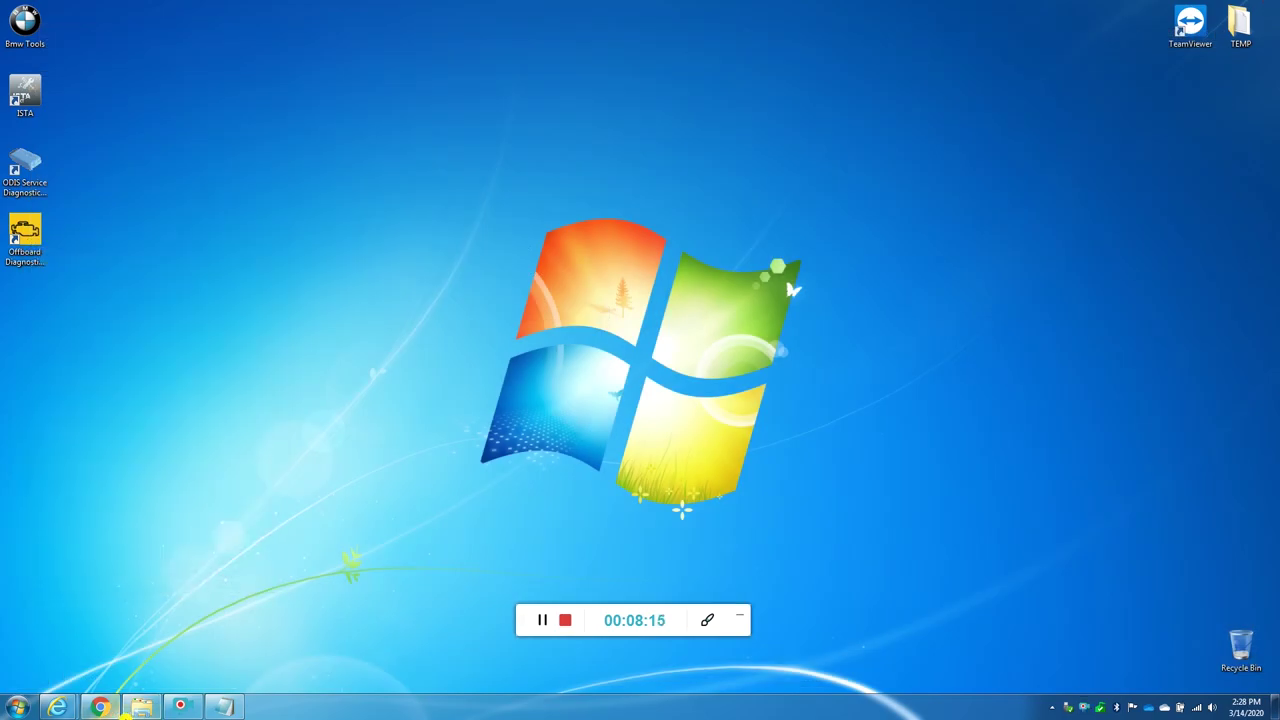
Step: Copy de.volkswagen.odis.vaudas.launcher_4.51.2.jar from the package's plugins folder
{"action": "left_click", "coordinate": [145, 709]}
{"action": "left_click", "coordinate": [291, 160]}
{"action": "left_click", "coordinate": [282, 116]}
{"action": "left_click", "coordinate": [226, 707]}
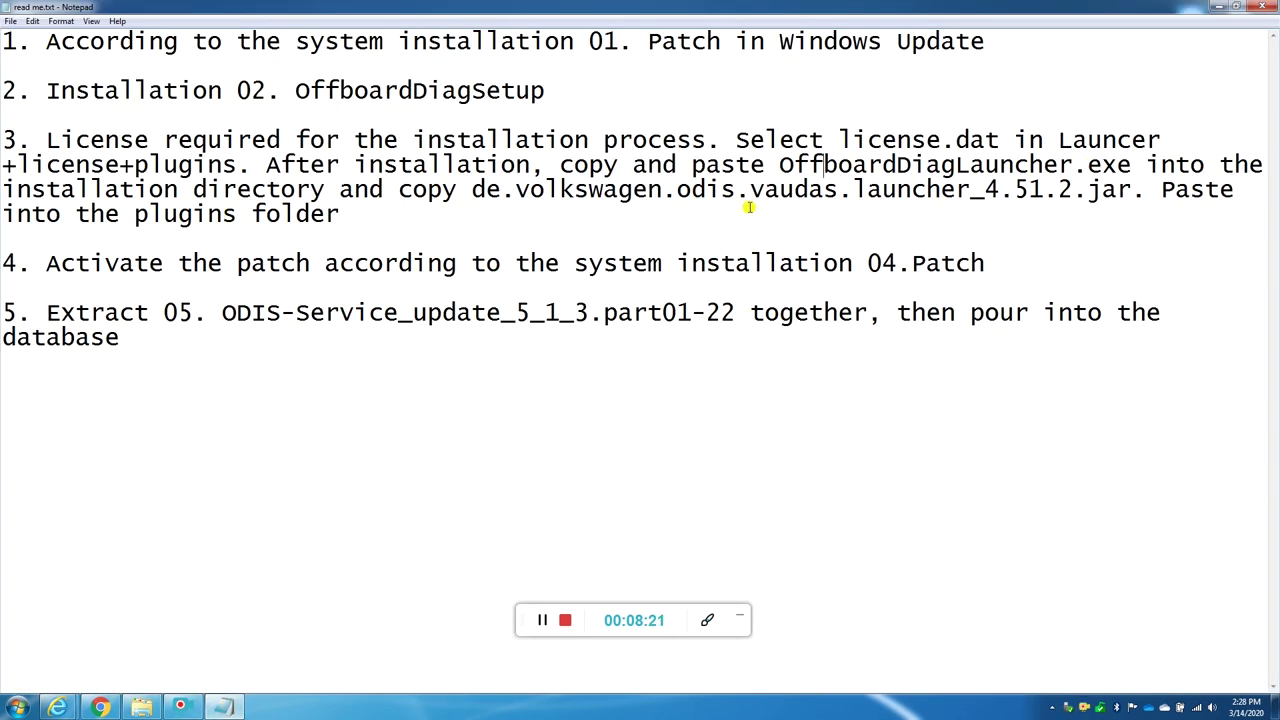
{"action": "left_click", "coordinate": [1200, 6]}
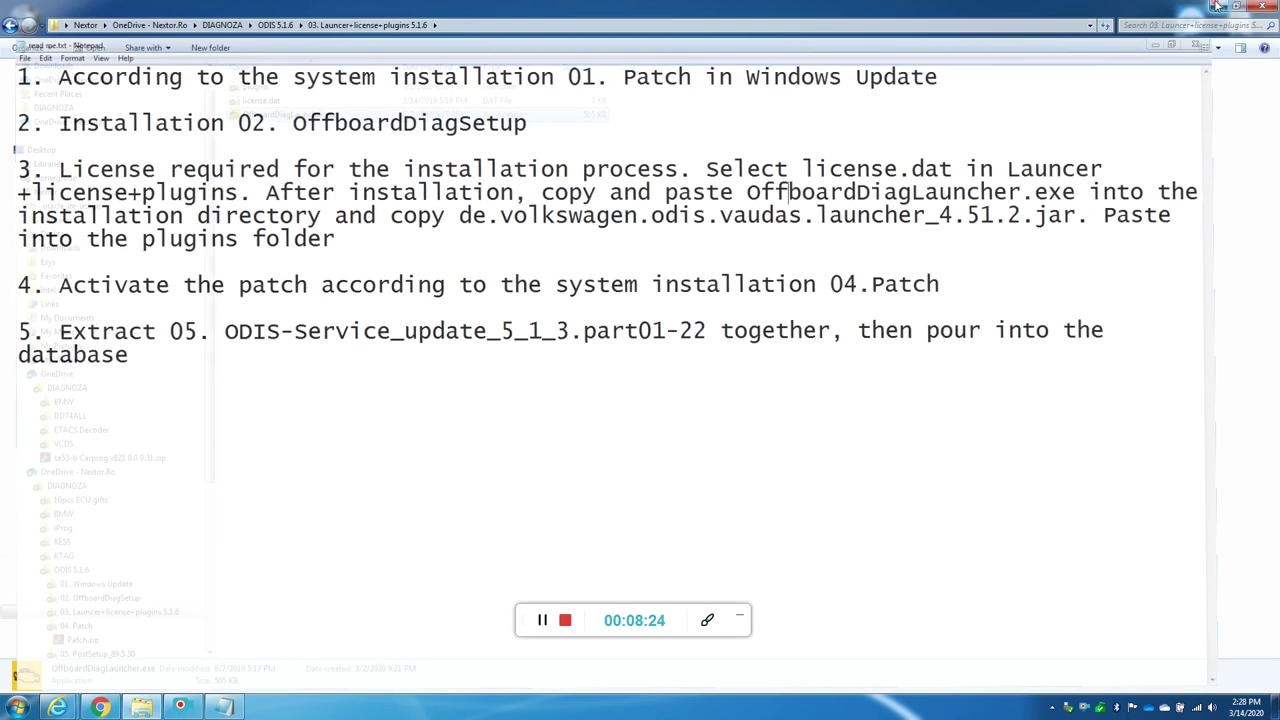
{"action": "left_click", "coordinate": [279, 89]}
{"action": "double_click", "coordinate": [279, 89]}
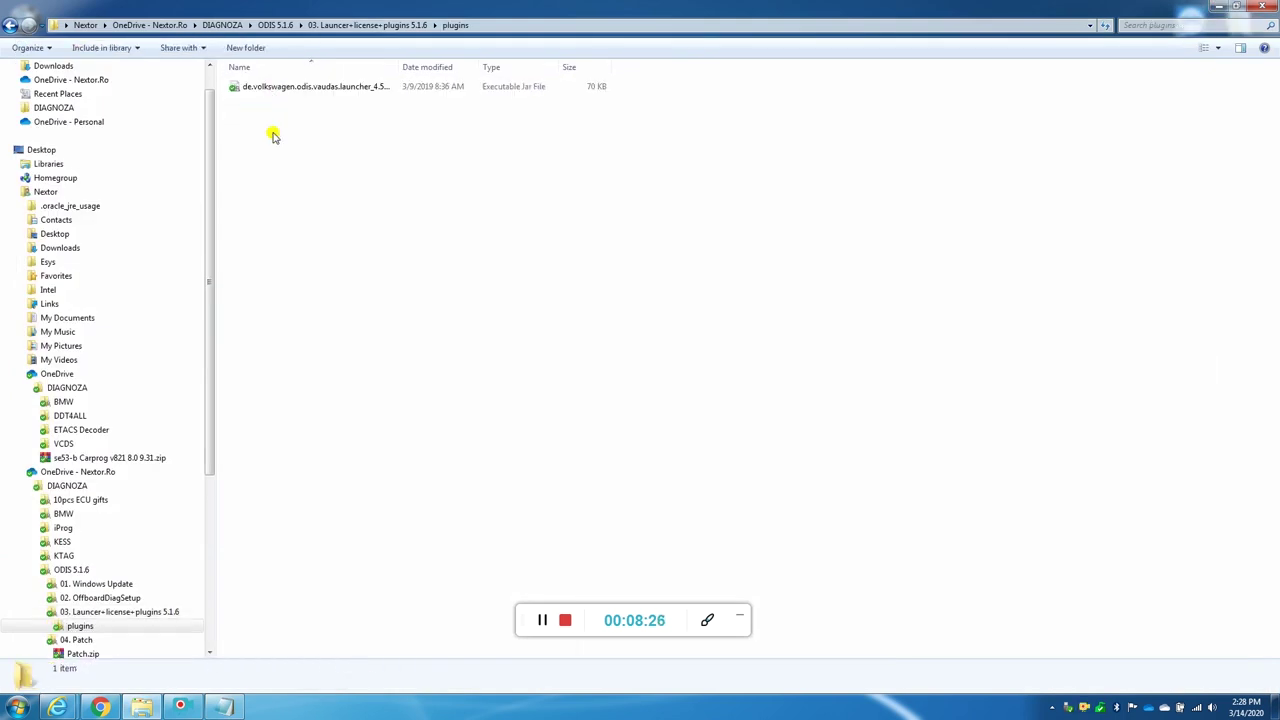
{"action": "left_click", "coordinate": [277, 93]}
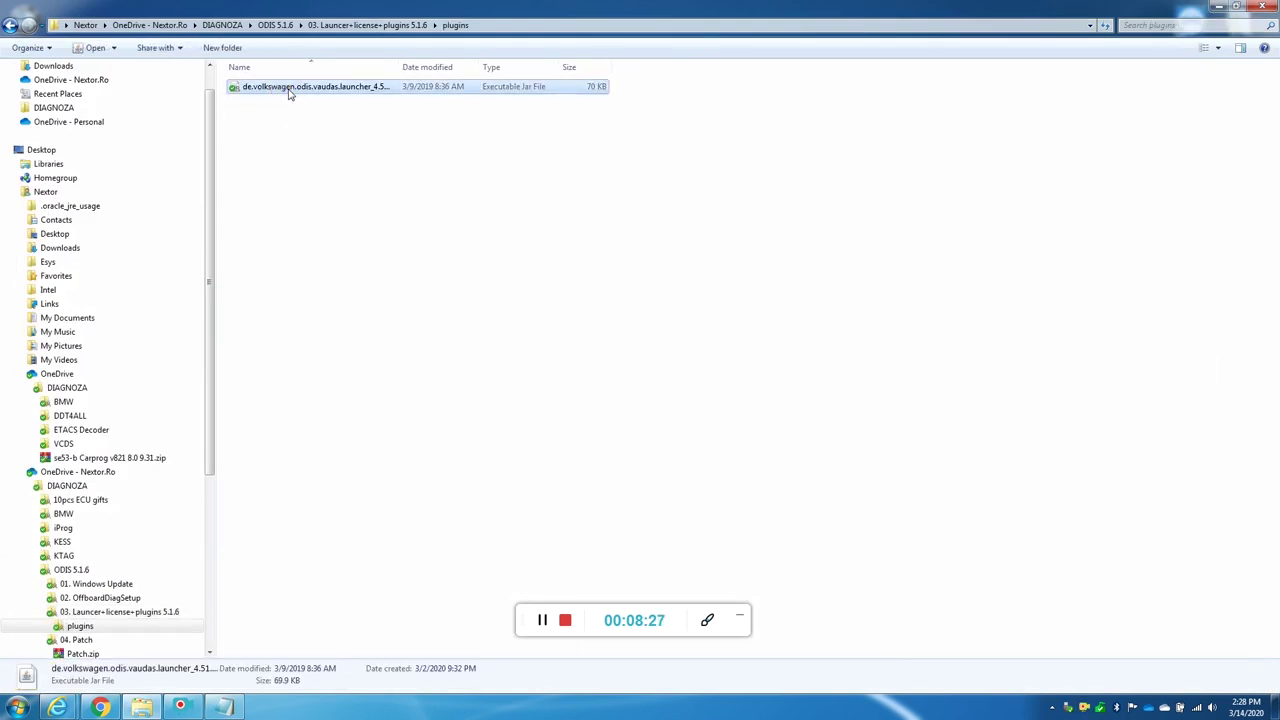
{"action": "right_click", "coordinate": [289, 94]}
{"action": "left_click", "coordinate": [321, 330]}
Step: Open the install folder's plugins directory via the shortcut's properties and paste the jar
{"action": "left_click", "coordinate": [1218, 6]}
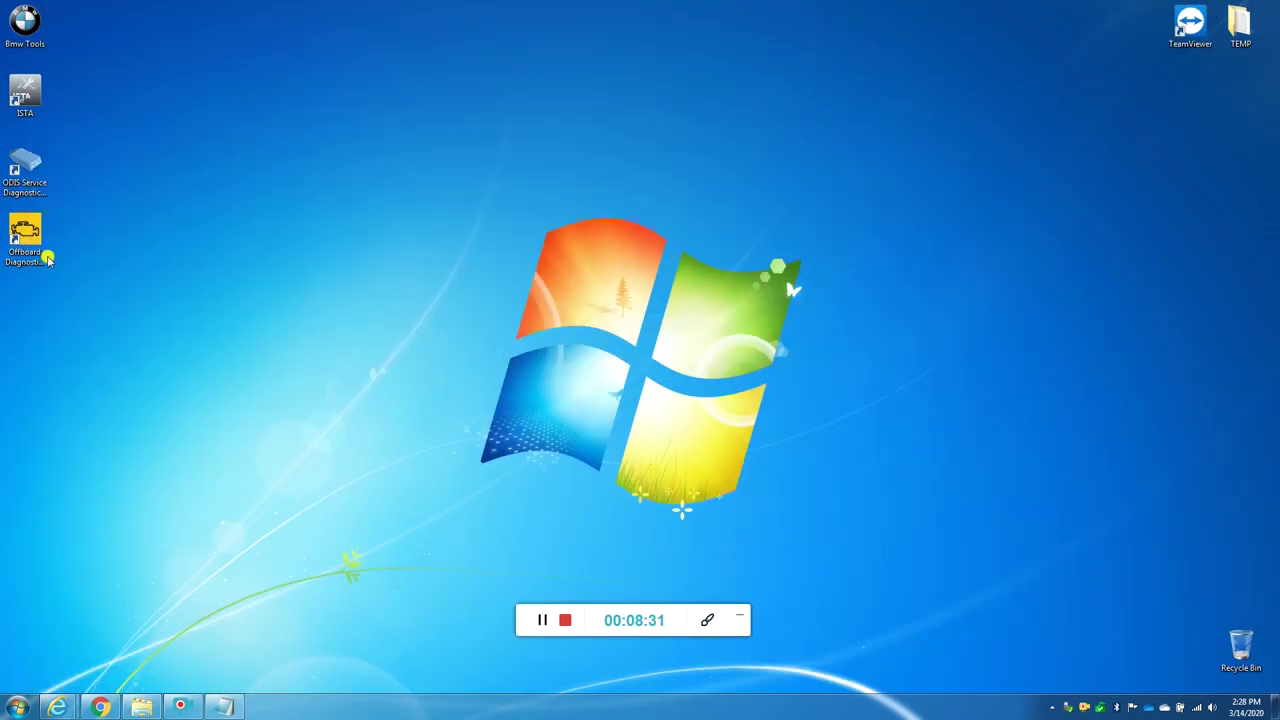
{"action": "left_click", "coordinate": [30, 242]}
{"action": "right_click", "coordinate": [32, 238]}
{"action": "left_click", "coordinate": [74, 565]}
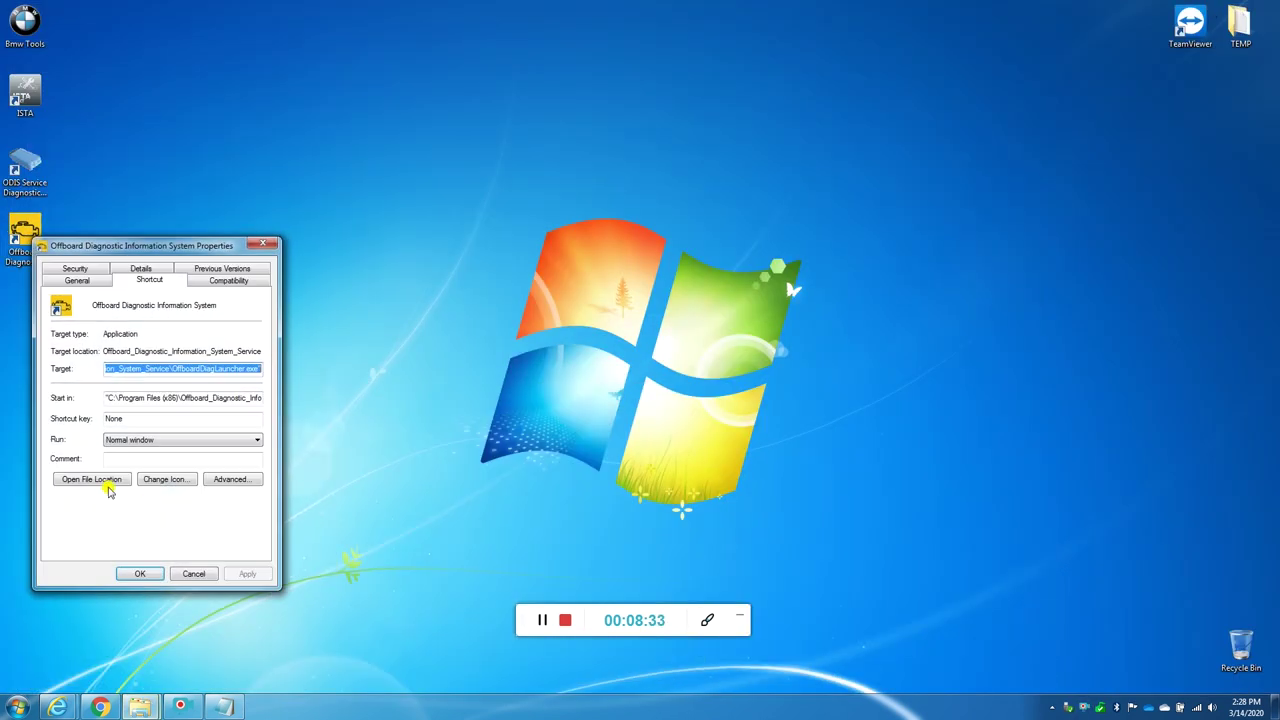
{"action": "left_click", "coordinate": [90, 480]}
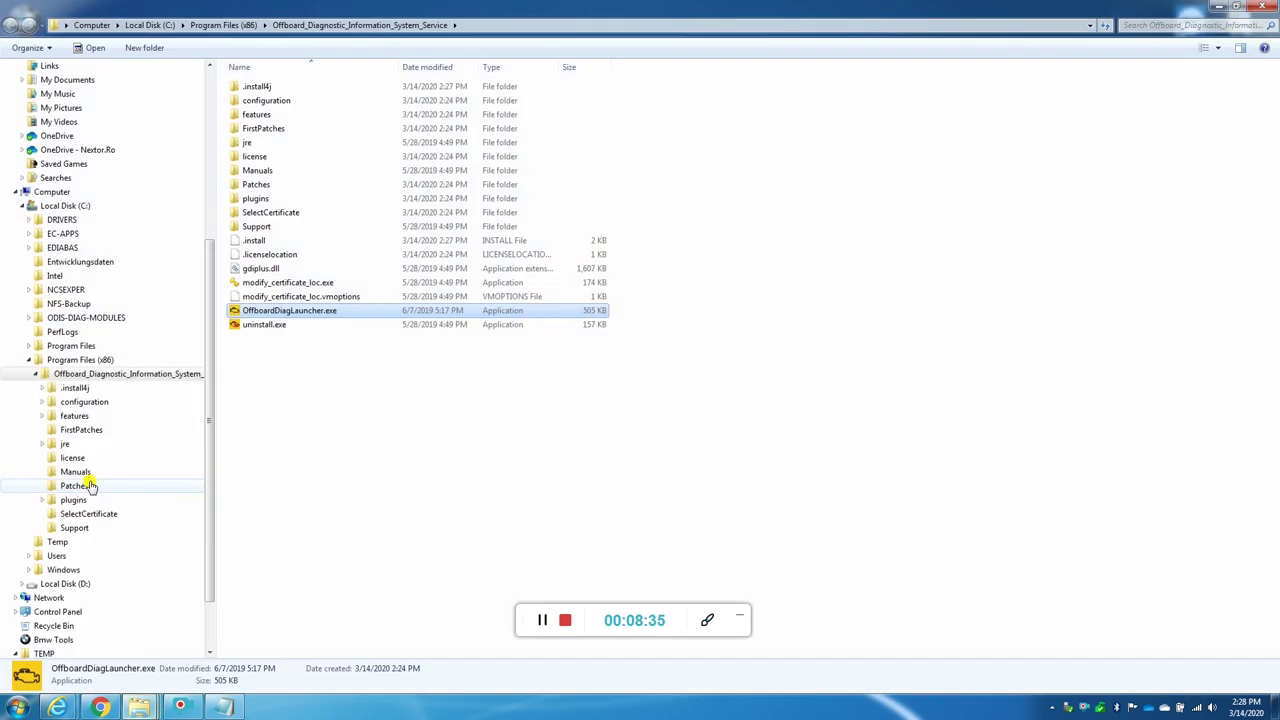
{"action": "left_click", "coordinate": [266, 200]}
{"action": "double_click", "coordinate": [268, 202]}
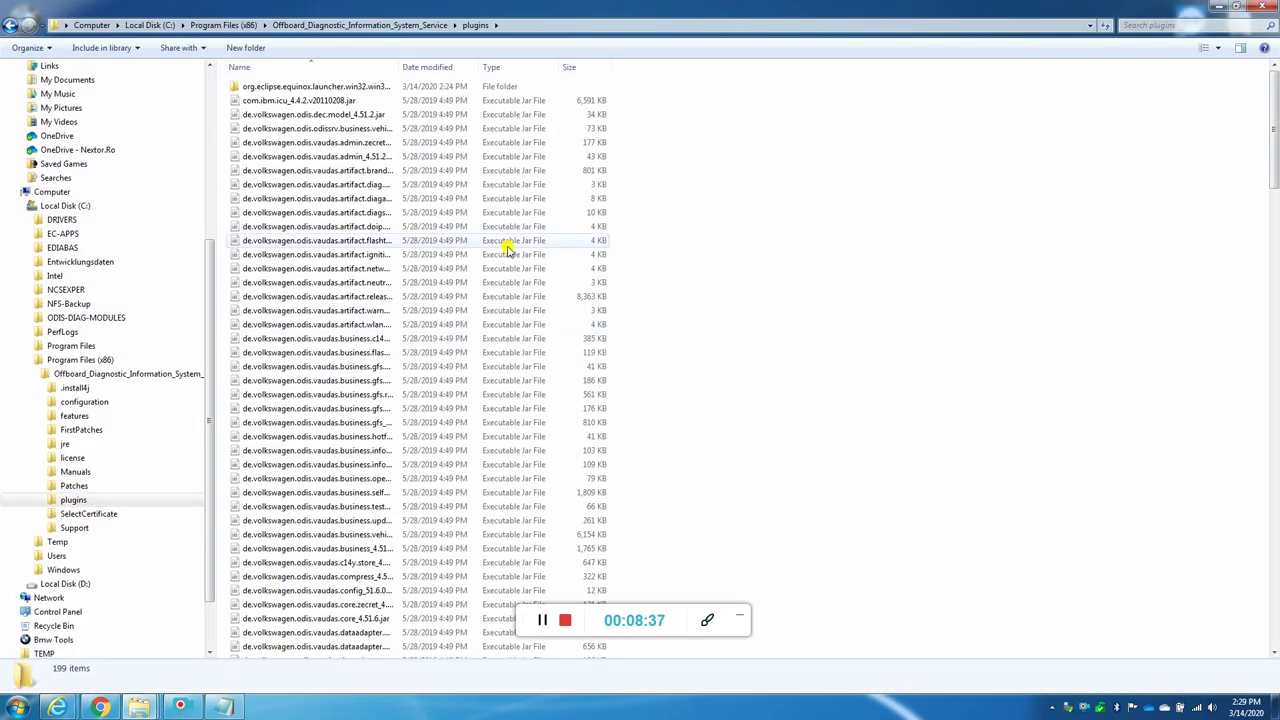
{"action": "right_click", "coordinate": [851, 163]}
{"action": "left_click", "coordinate": [928, 254]}
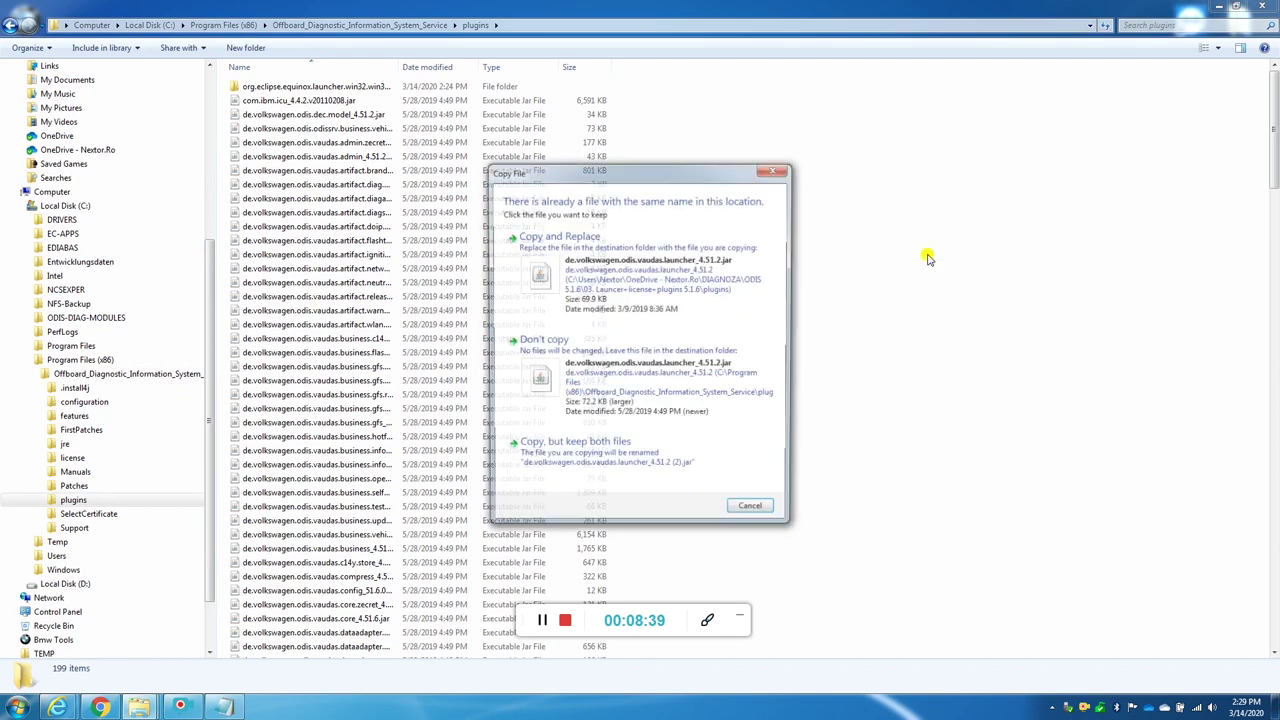
Step: Replace the launcher jar, close the shortcut properties, and return to the 03. Launcer+license+plugins 5.1.6 folder
{"action": "left_click", "coordinate": [618, 272]}
{"action": "key", "text": "alt+F4"}
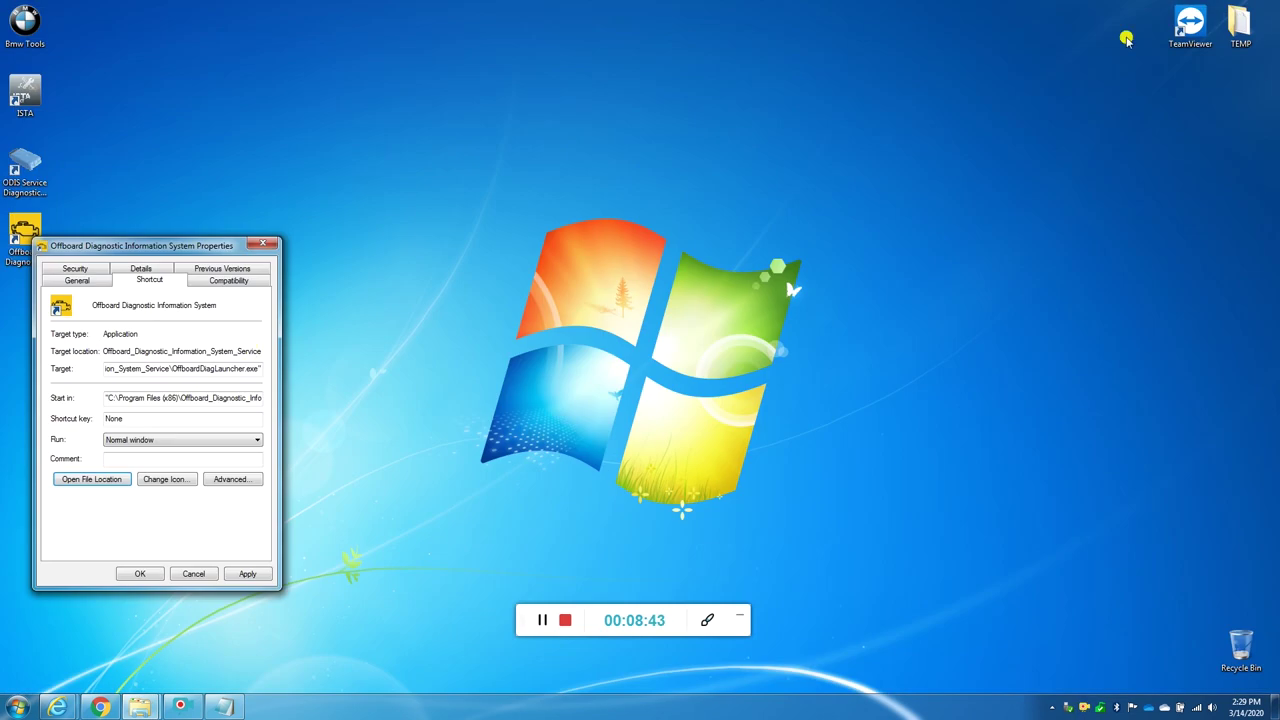
{"action": "left_click", "coordinate": [205, 573]}
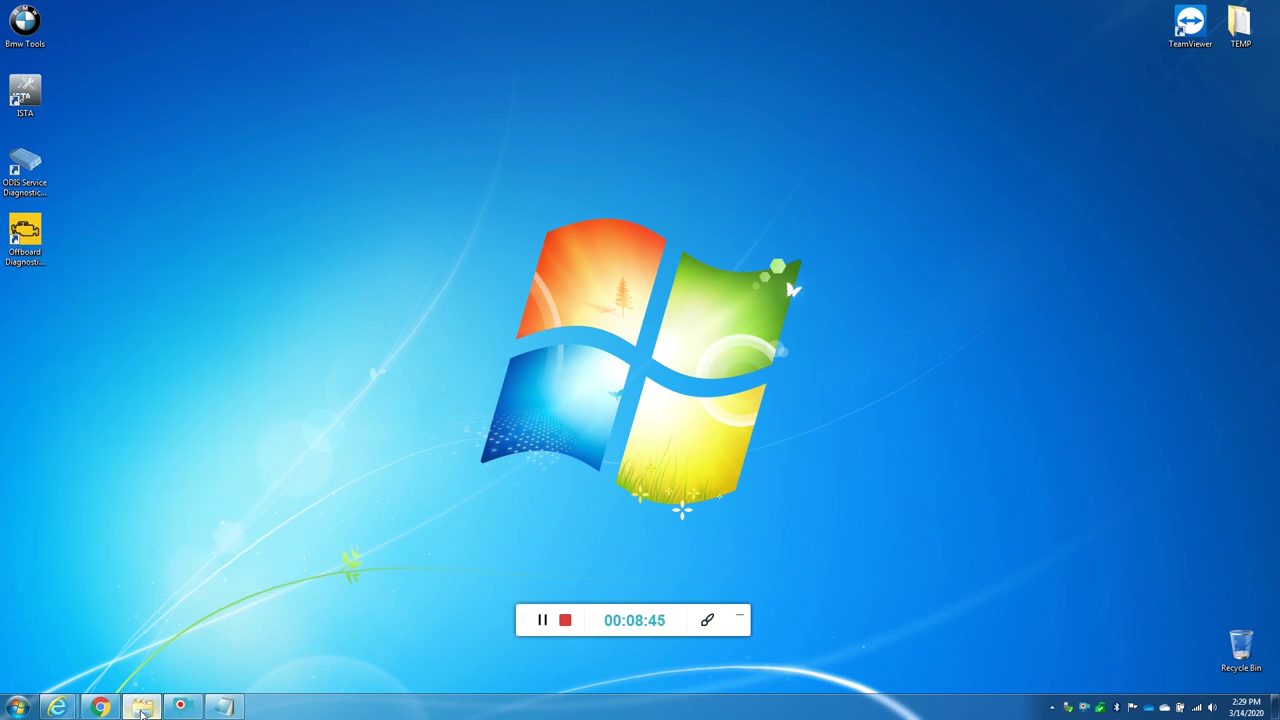
{"action": "left_click", "coordinate": [140, 707]}
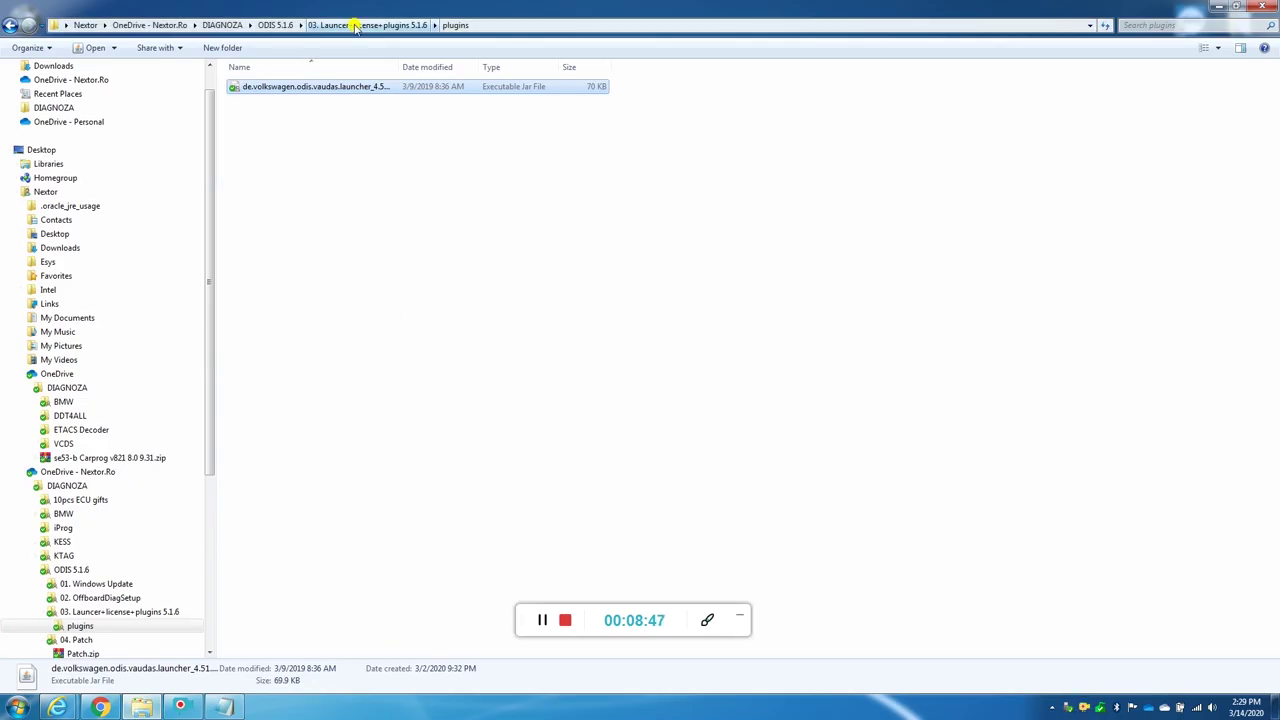
{"action": "left_click", "coordinate": [85, 612]}
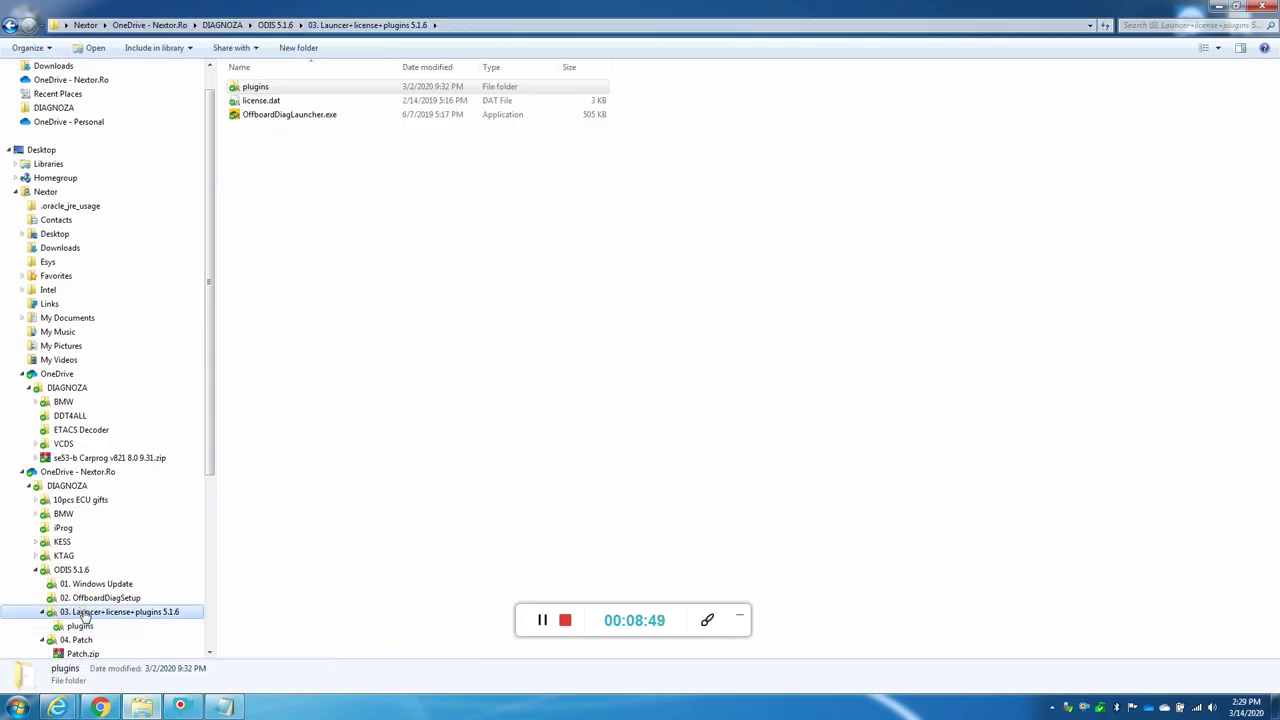
Step: Review step 4 in the read me instructions, then set them aside
{"action": "left_click", "coordinate": [222, 707]}
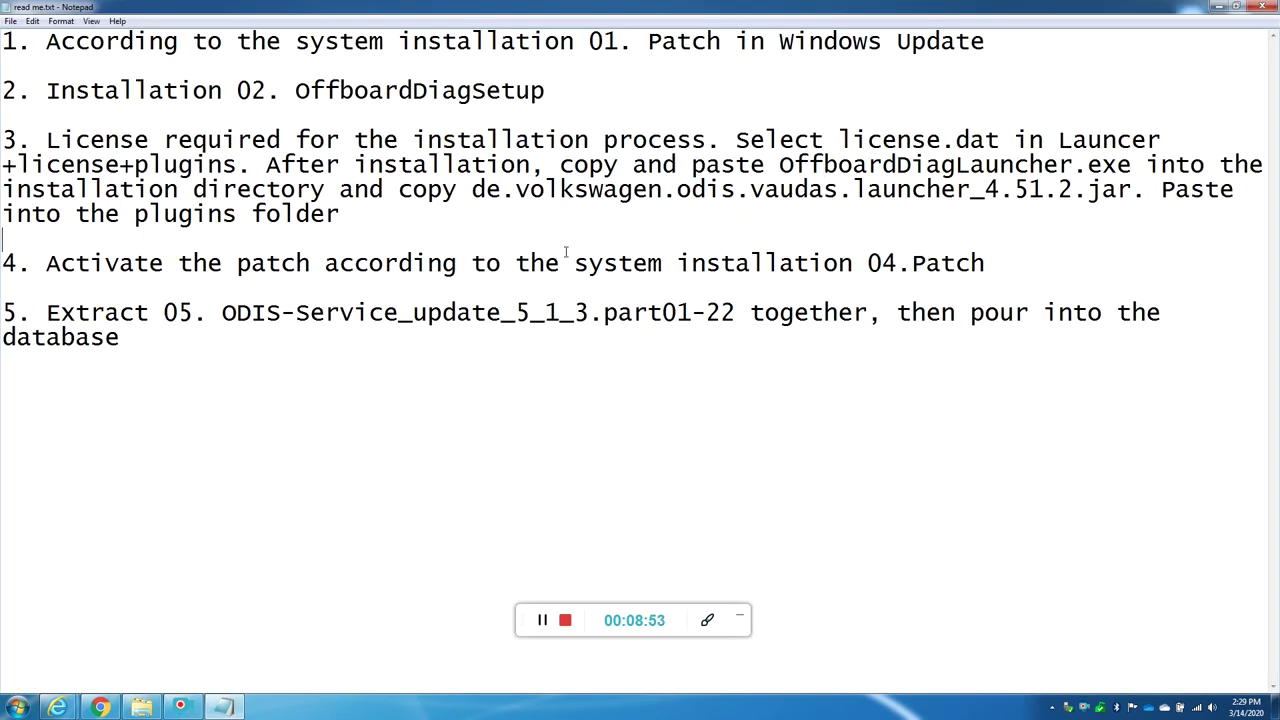
{"action": "left_click_drag", "start_coordinate": [55, 263], "coordinate": [216, 250]}
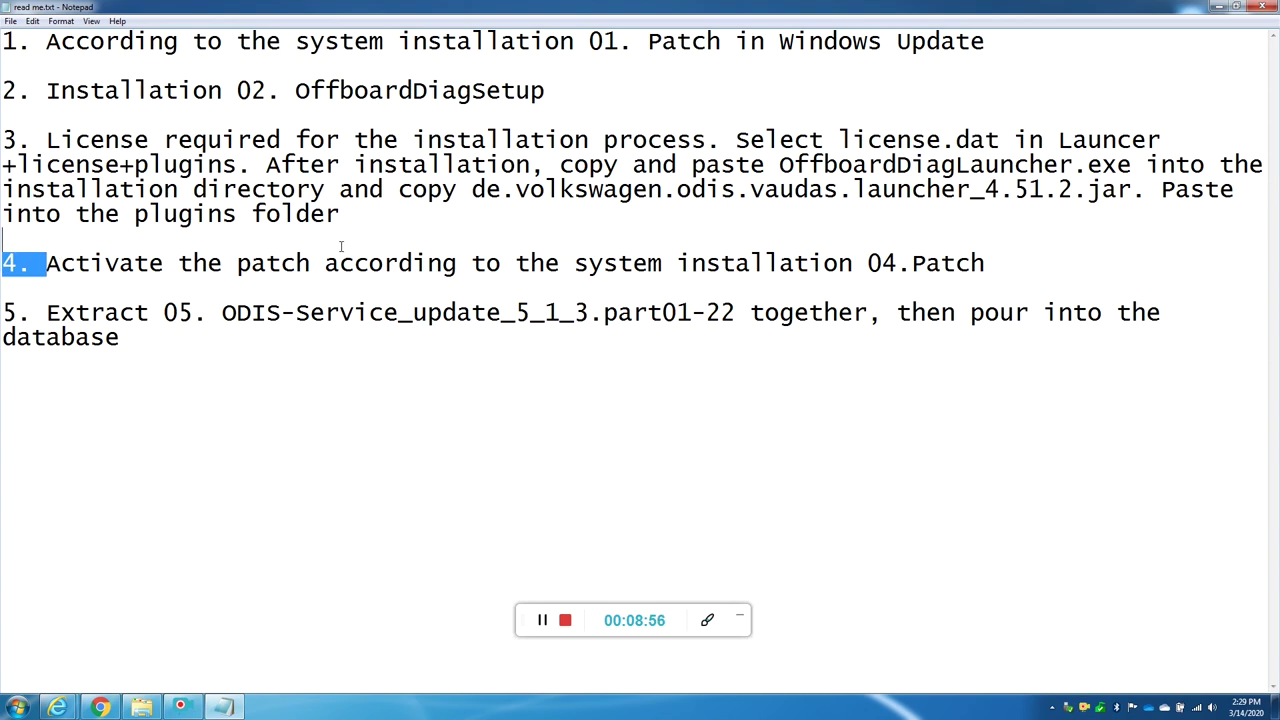
{"action": "left_click", "coordinate": [394, 264]}
{"action": "left_click", "coordinate": [1218, 6]}
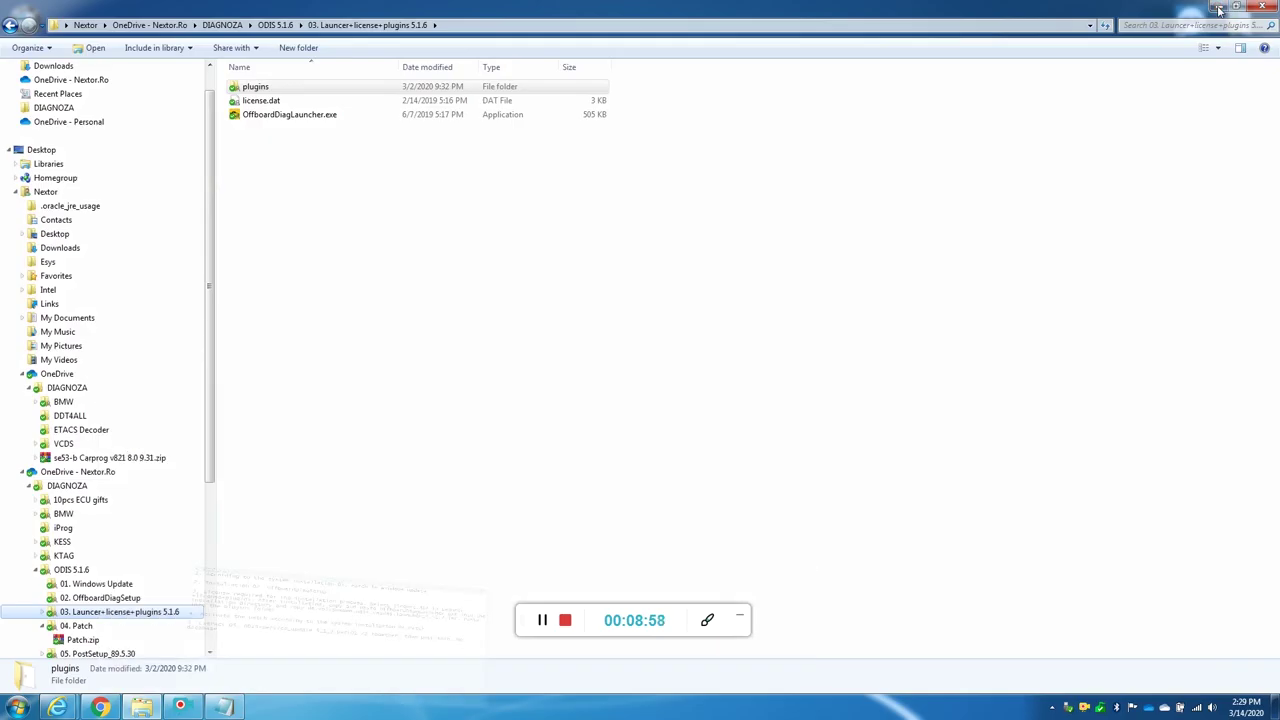
Step: In the 04. Patch folder, widen the Name column and run the 32-bit activation program
{"action": "left_click", "coordinate": [86, 628]}
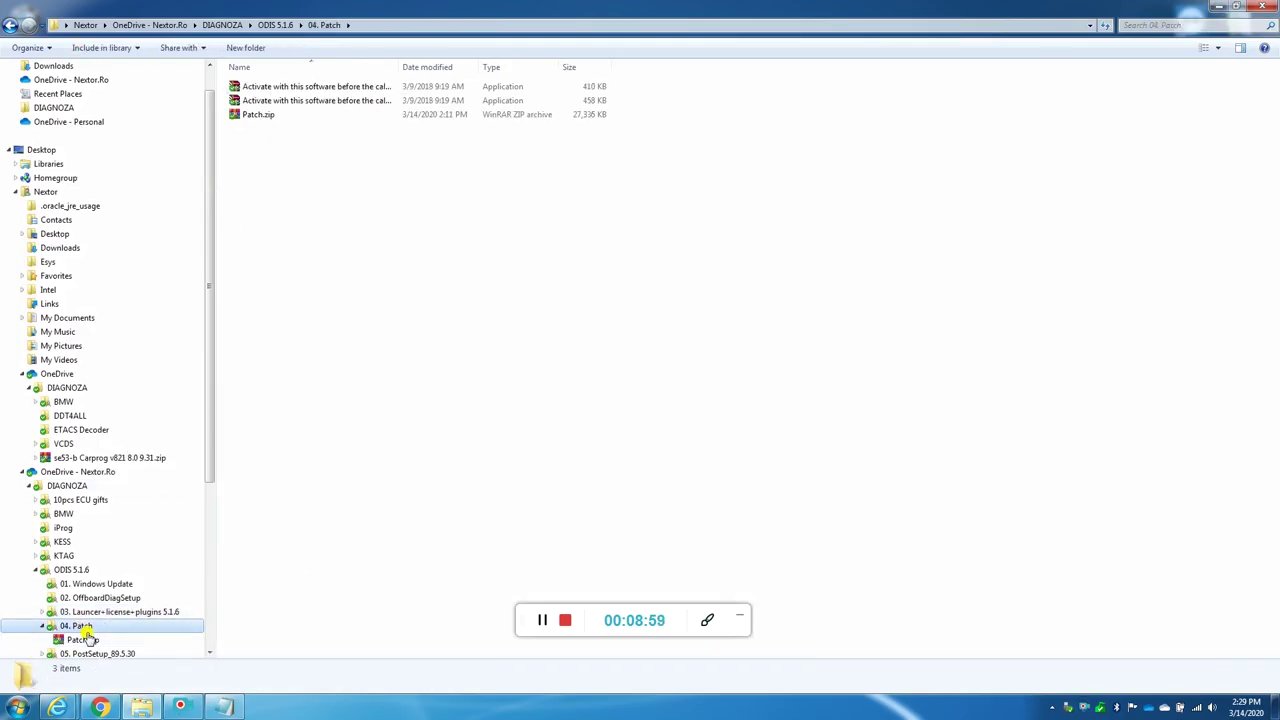
{"action": "left_click_drag", "start_coordinate": [398, 66], "coordinate": [676, 64]}
{"action": "left_click", "coordinate": [520, 88]}
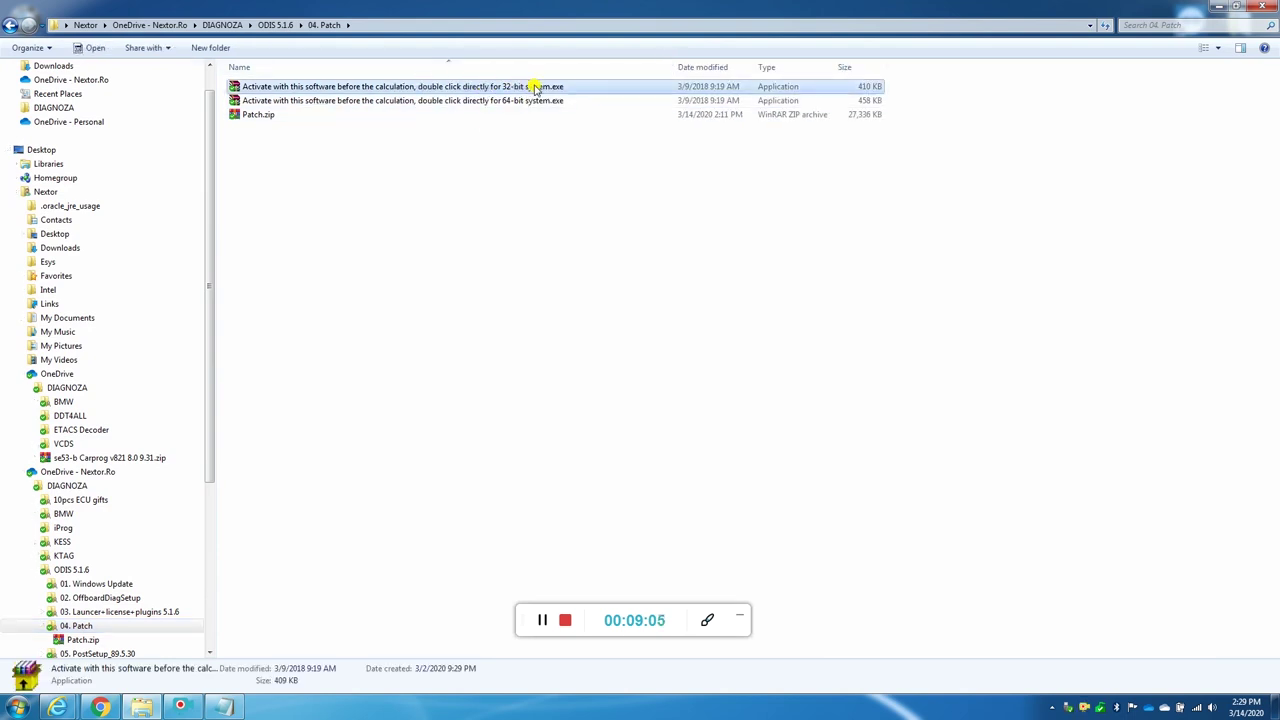
{"action": "left_click", "coordinate": [260, 116]}
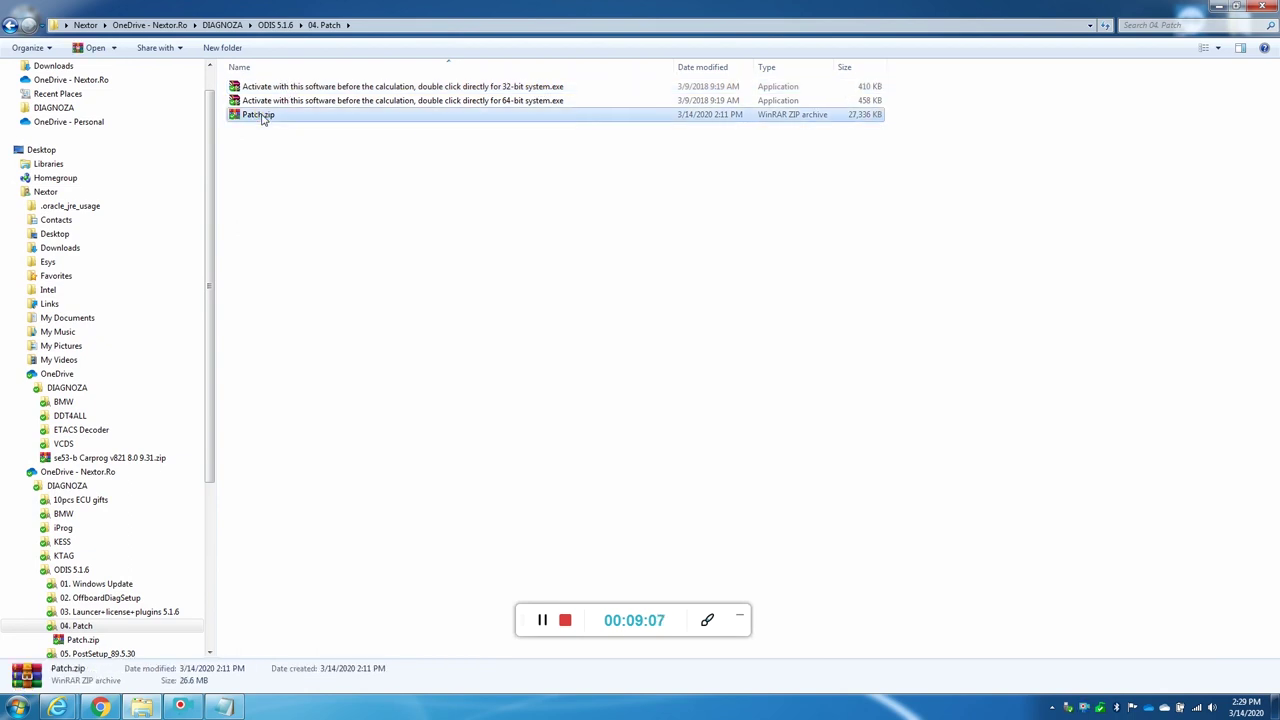
{"action": "left_click", "coordinate": [513, 88]}
{"action": "double_click", "coordinate": [528, 87]}
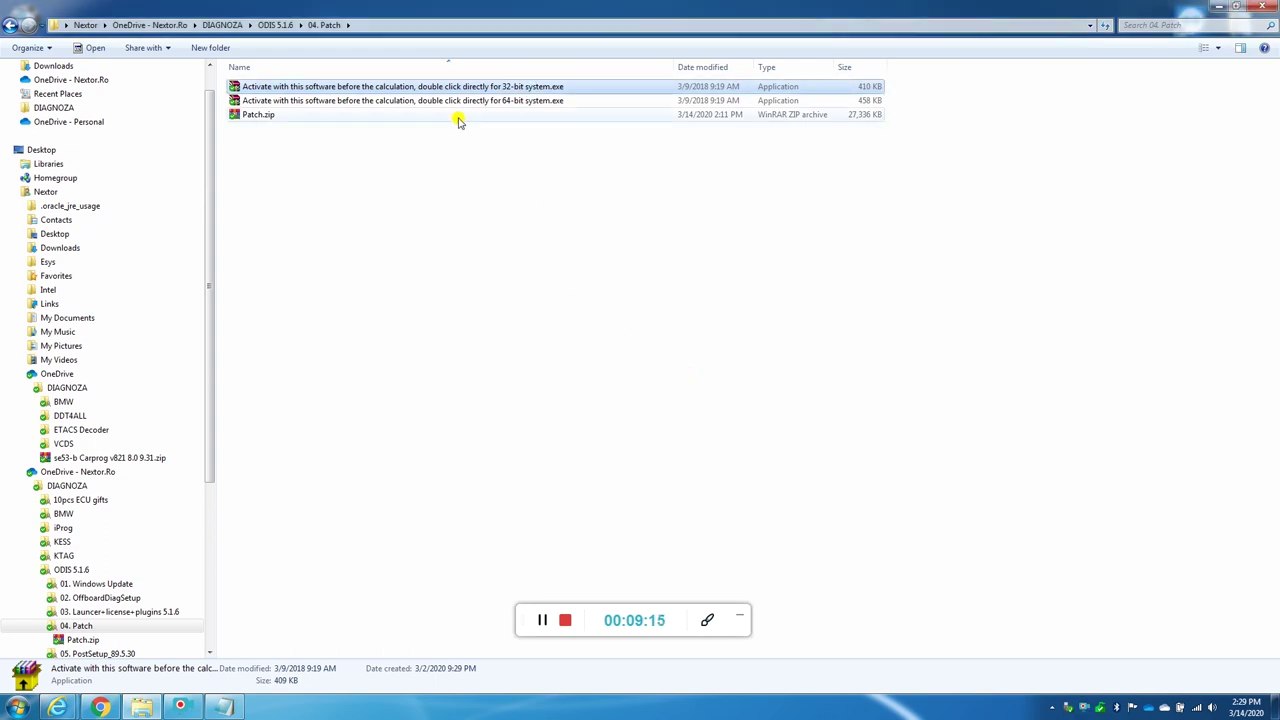
Step: Open the Patch.zip archive from the 04. Patch folder in WinRAR
{"action": "left_click", "coordinate": [510, 102]}
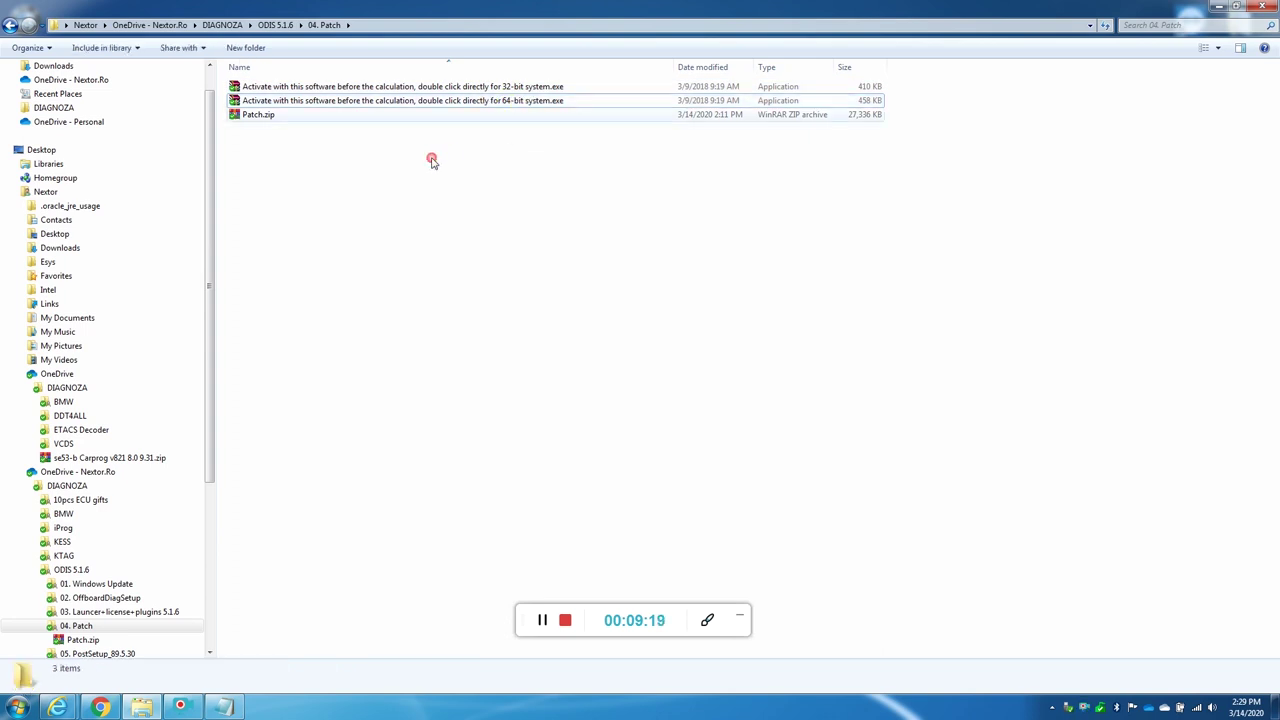
{"action": "left_click", "coordinate": [262, 115]}
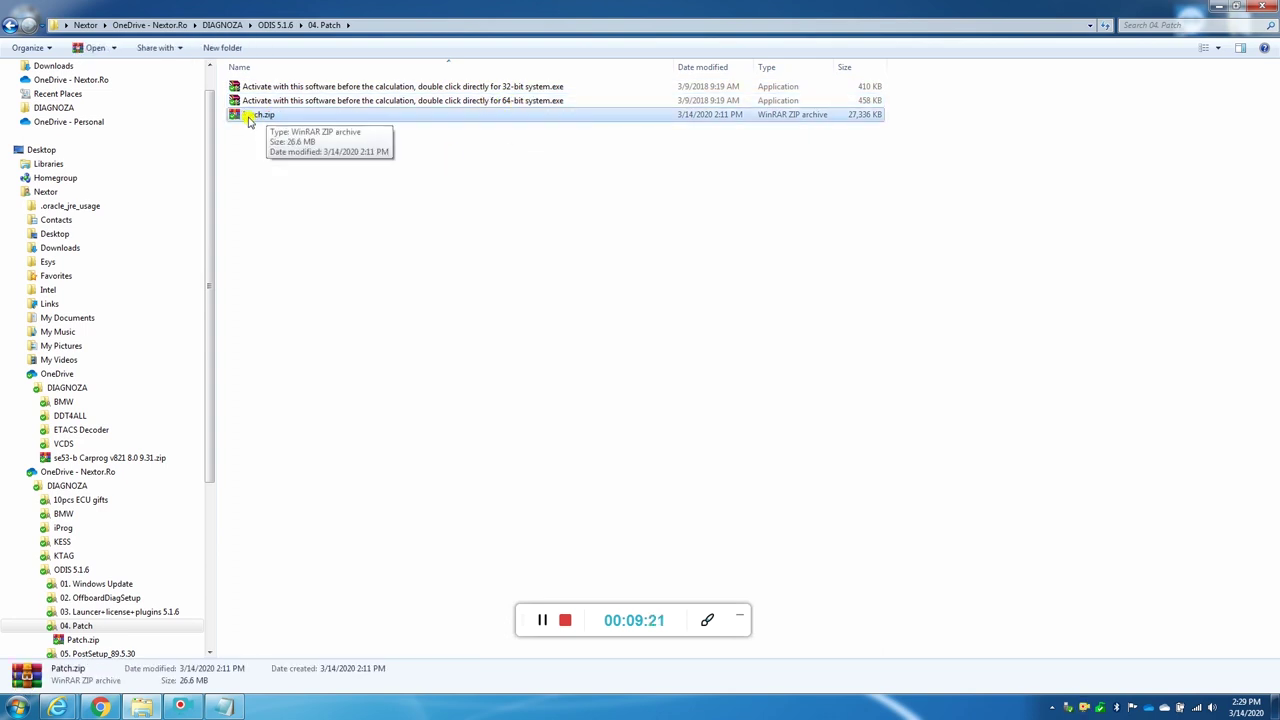
{"action": "double_click", "coordinate": [260, 118]}
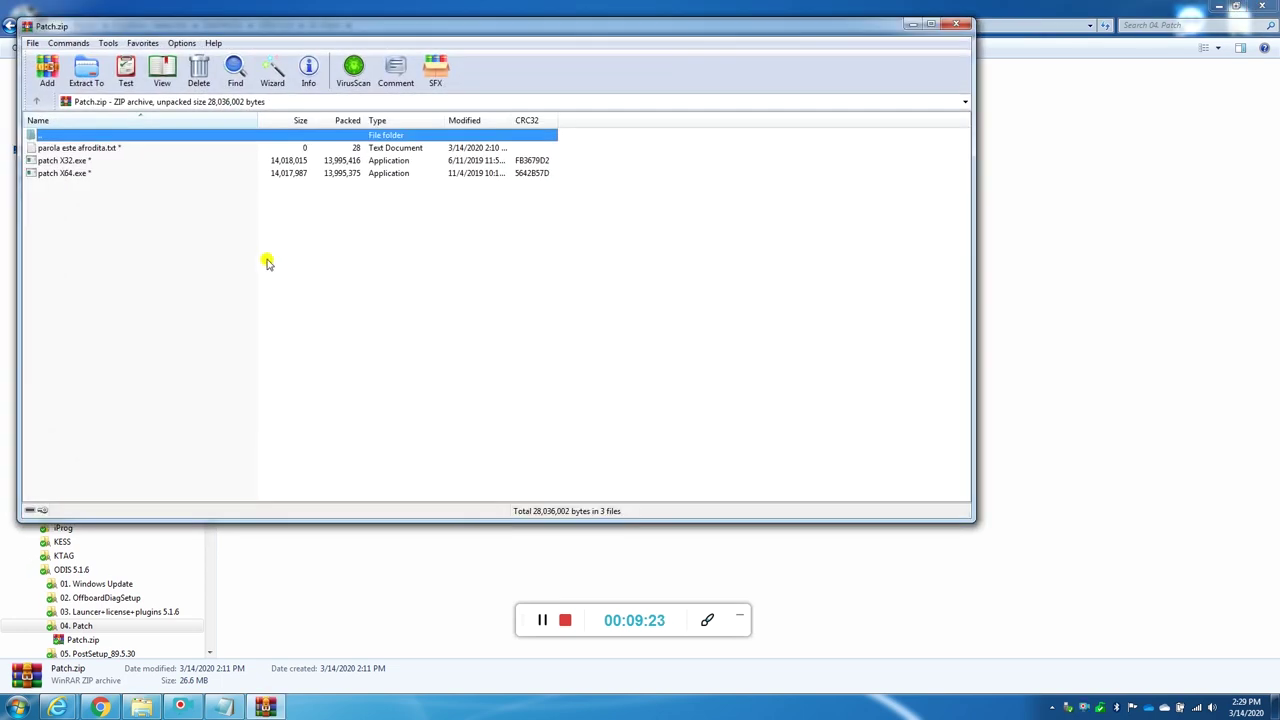
Step: Run patch X32.exe from Patch.zip with the archive password; it fails with 'Access is denied'
{"action": "left_click", "coordinate": [64, 162]}
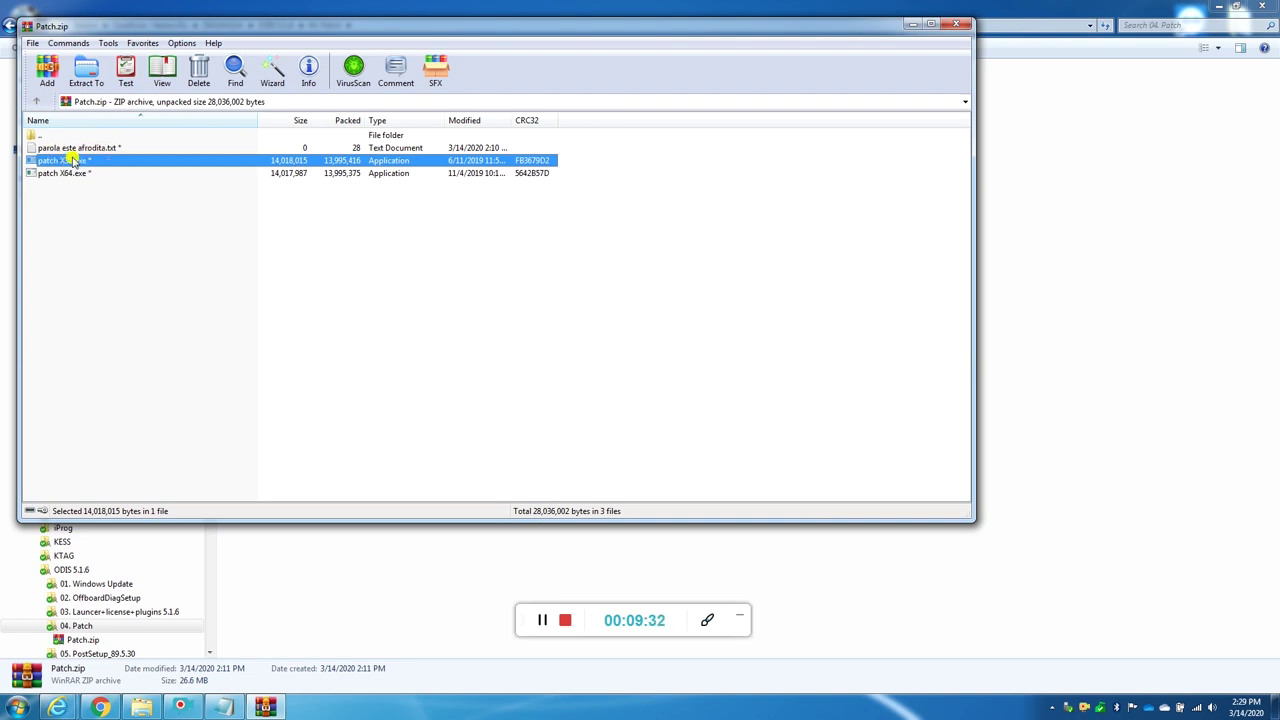
{"action": "double_click", "coordinate": [68, 160]}
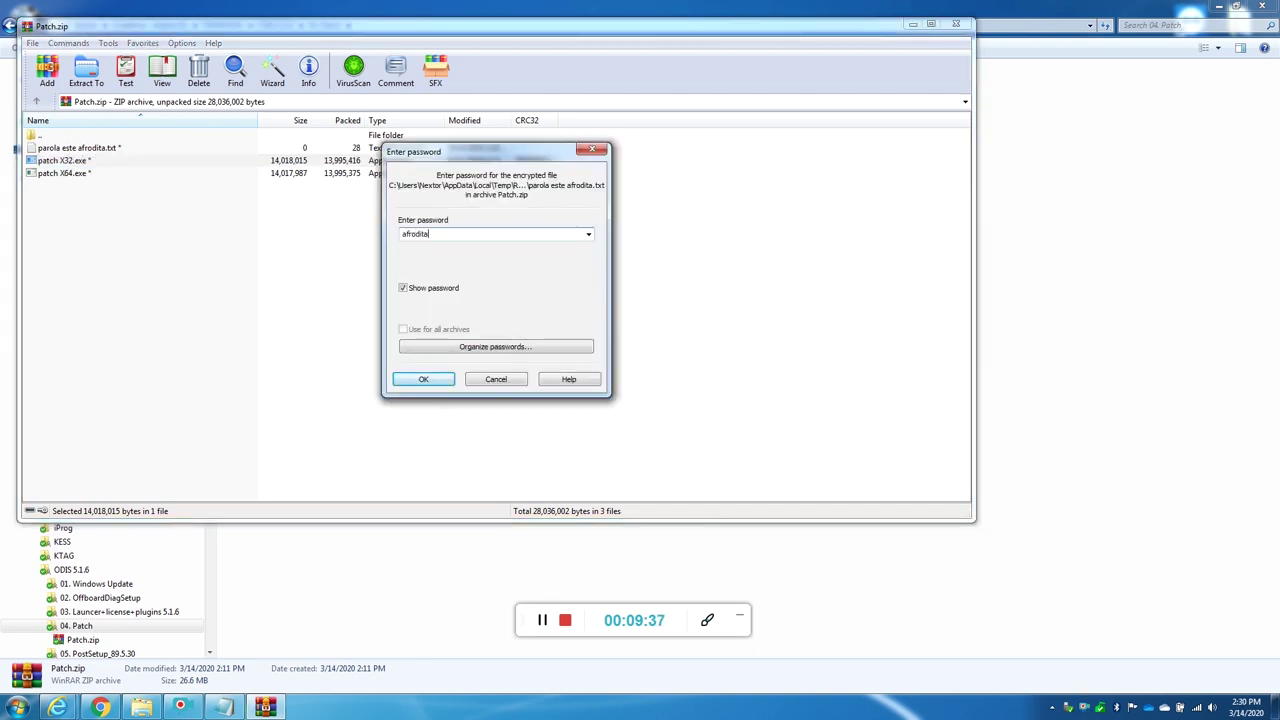
{"action": "left_click", "coordinate": [425, 379]}
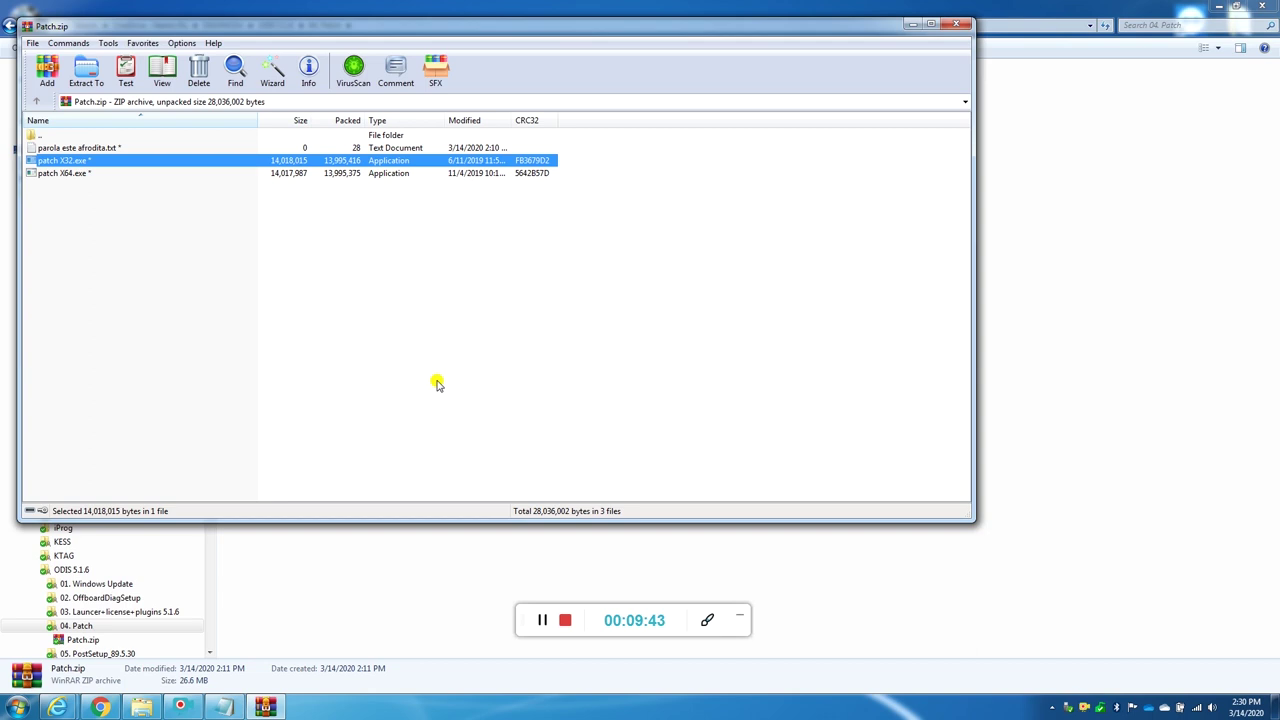
{"action": "left_click", "coordinate": [1106, 691]}
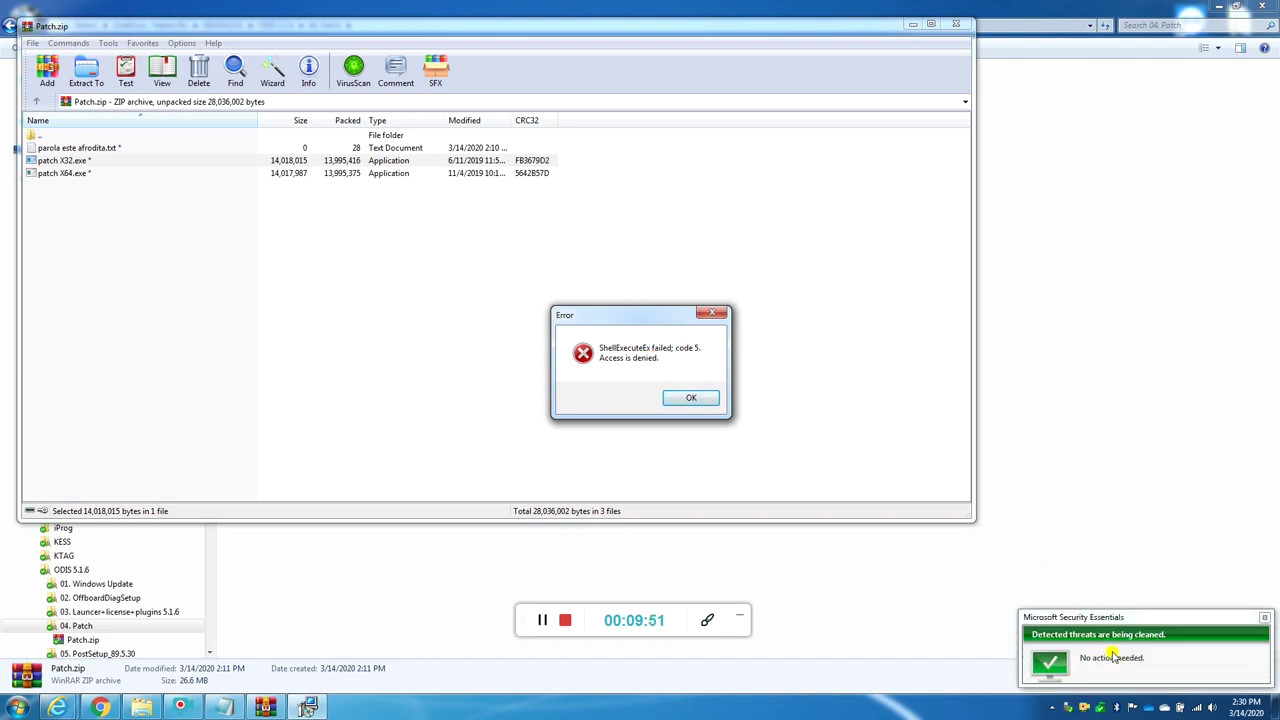
Step: Dismiss the error and turn off real-time protection in Microsoft Security Essentials settings
{"action": "left_click", "coordinate": [691, 398]}
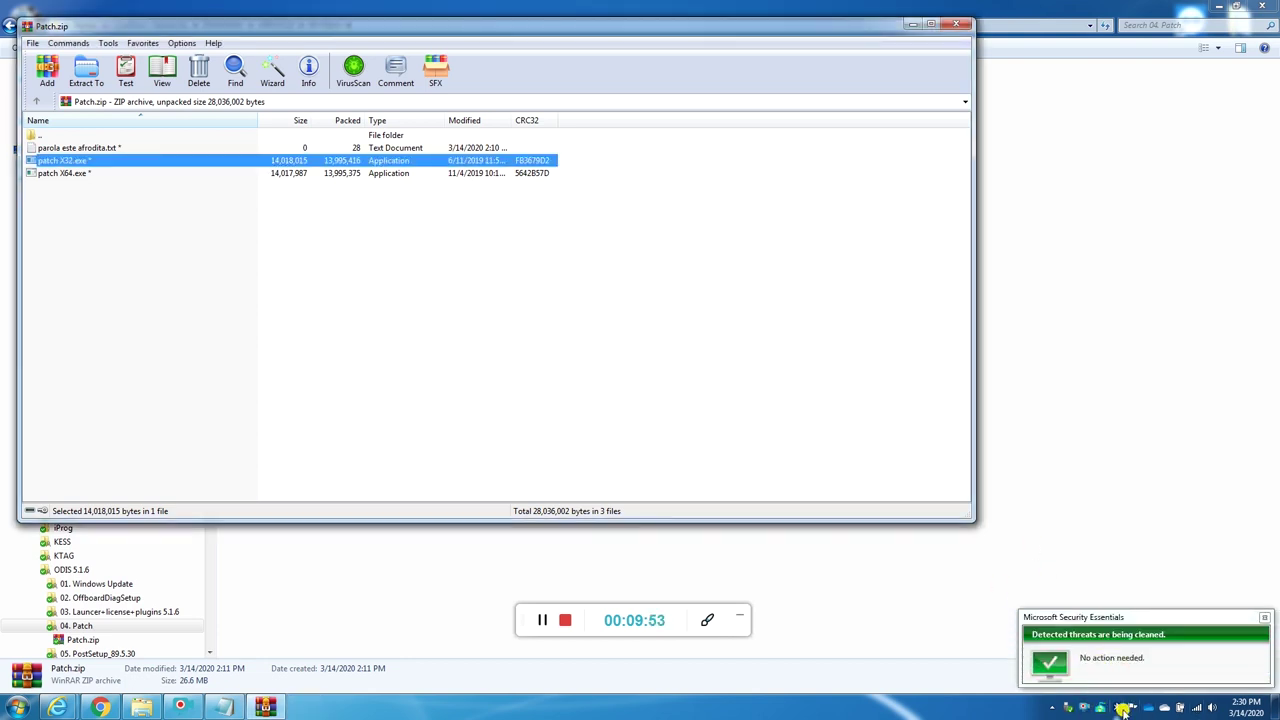
{"action": "double_click", "coordinate": [1101, 707]}
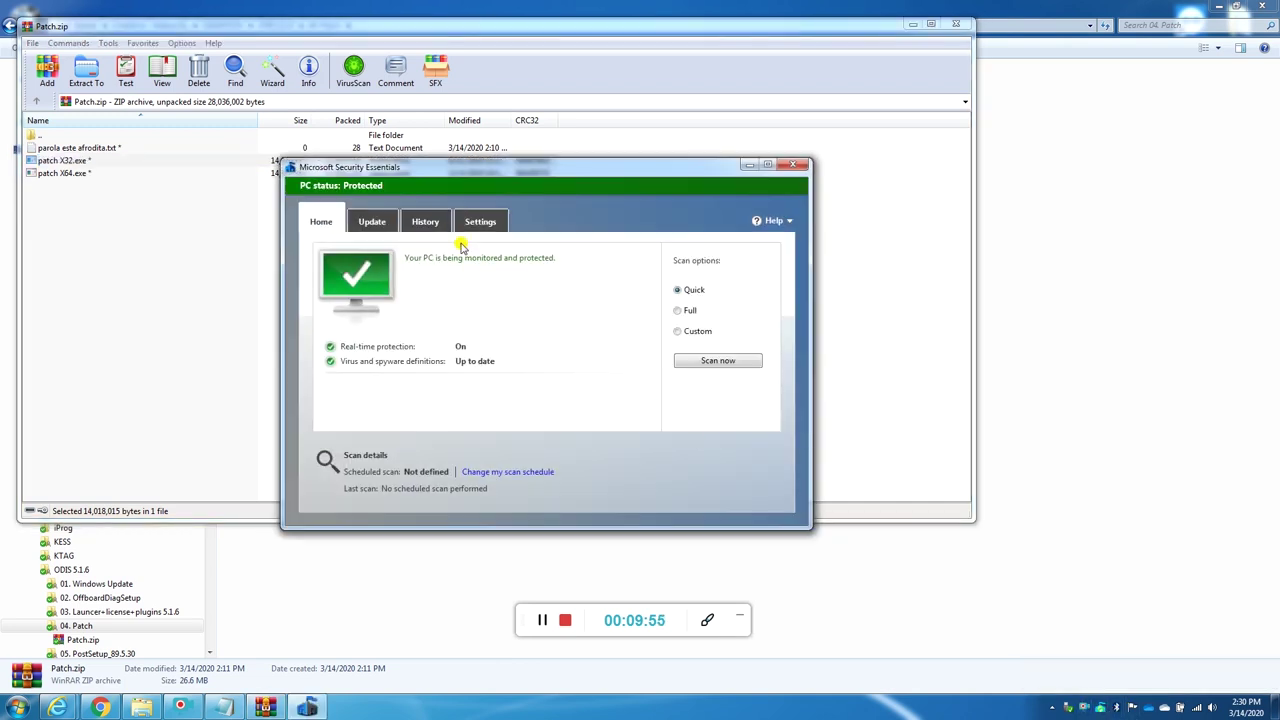
{"action": "left_click", "coordinate": [480, 221]}
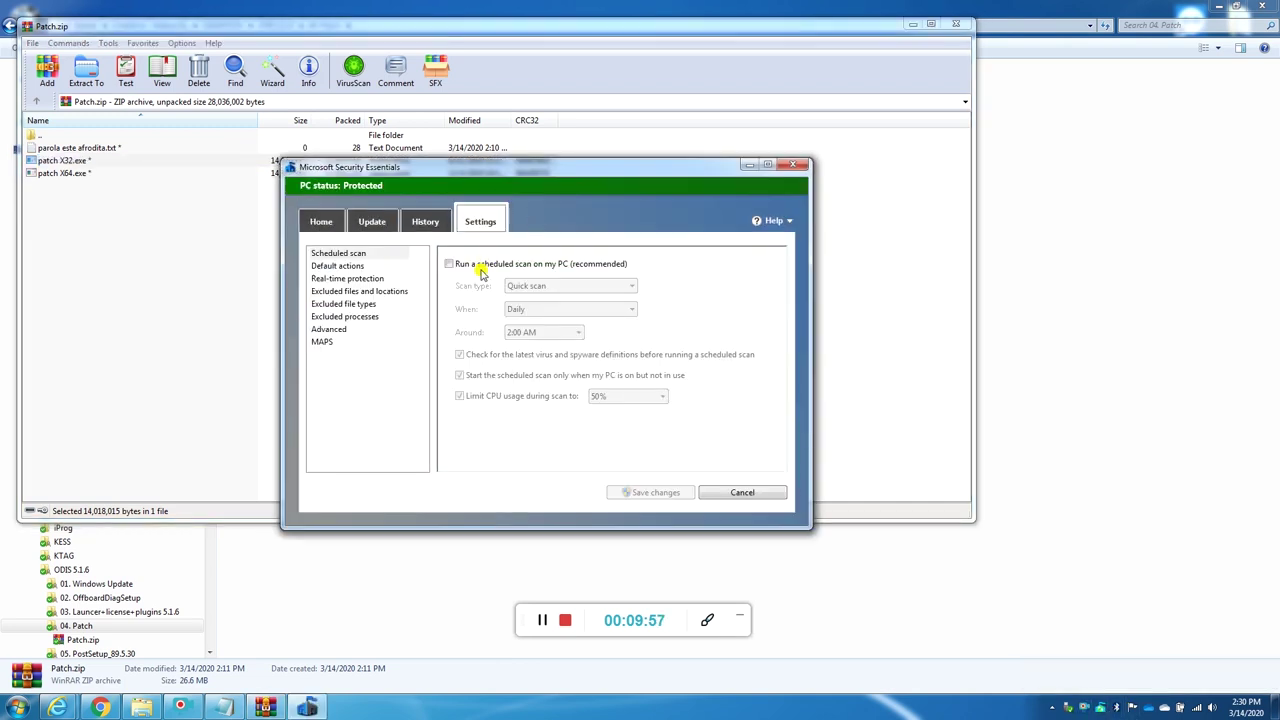
{"action": "left_click", "coordinate": [345, 279]}
{"action": "left_click", "coordinate": [449, 262]}
{"action": "left_click", "coordinate": [448, 261]}
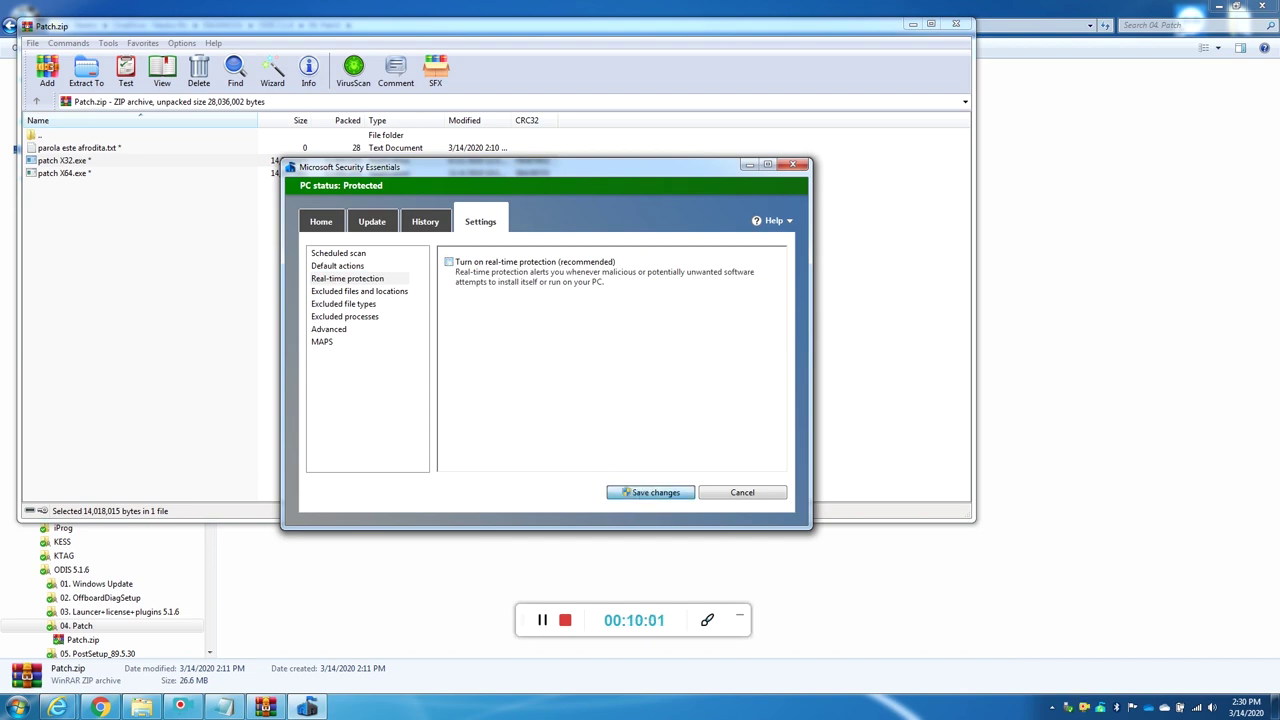
{"action": "left_click", "coordinate": [650, 492]}
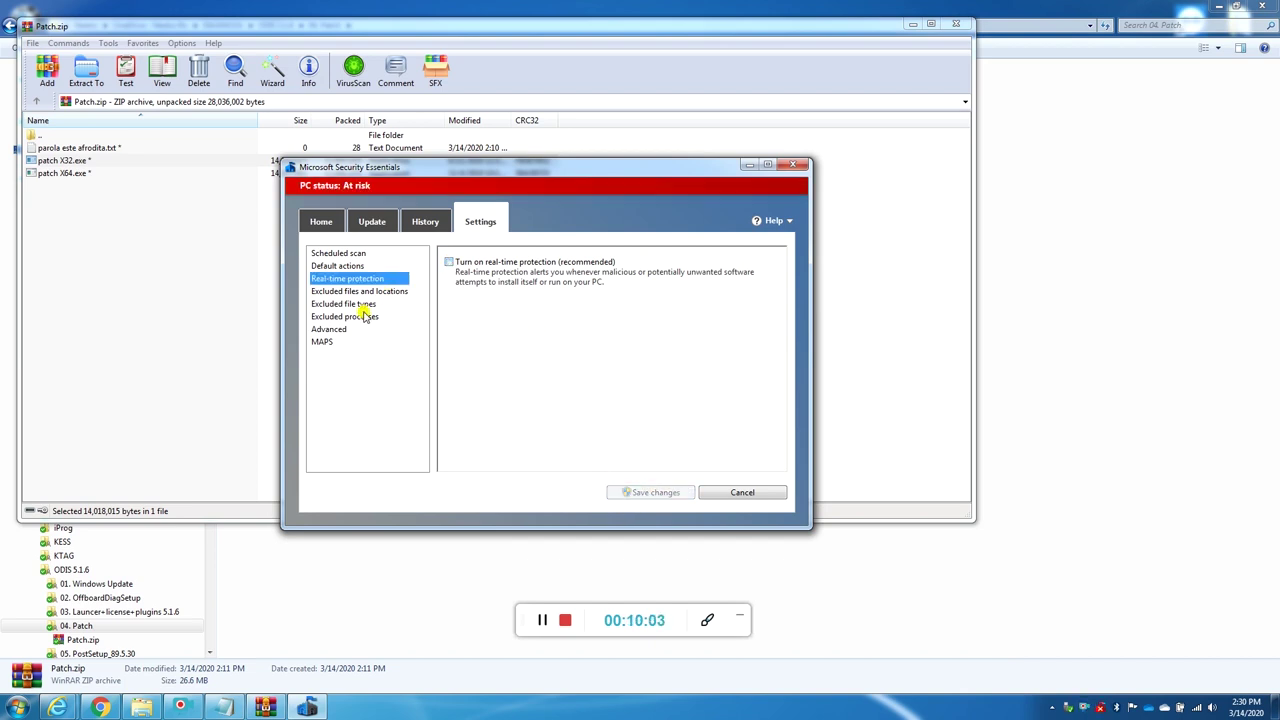
Step: Check all detected items in History, showing quarantined Trojan:Win32/Tiggre!plock, then close the window
{"action": "left_click", "coordinate": [425, 221]}
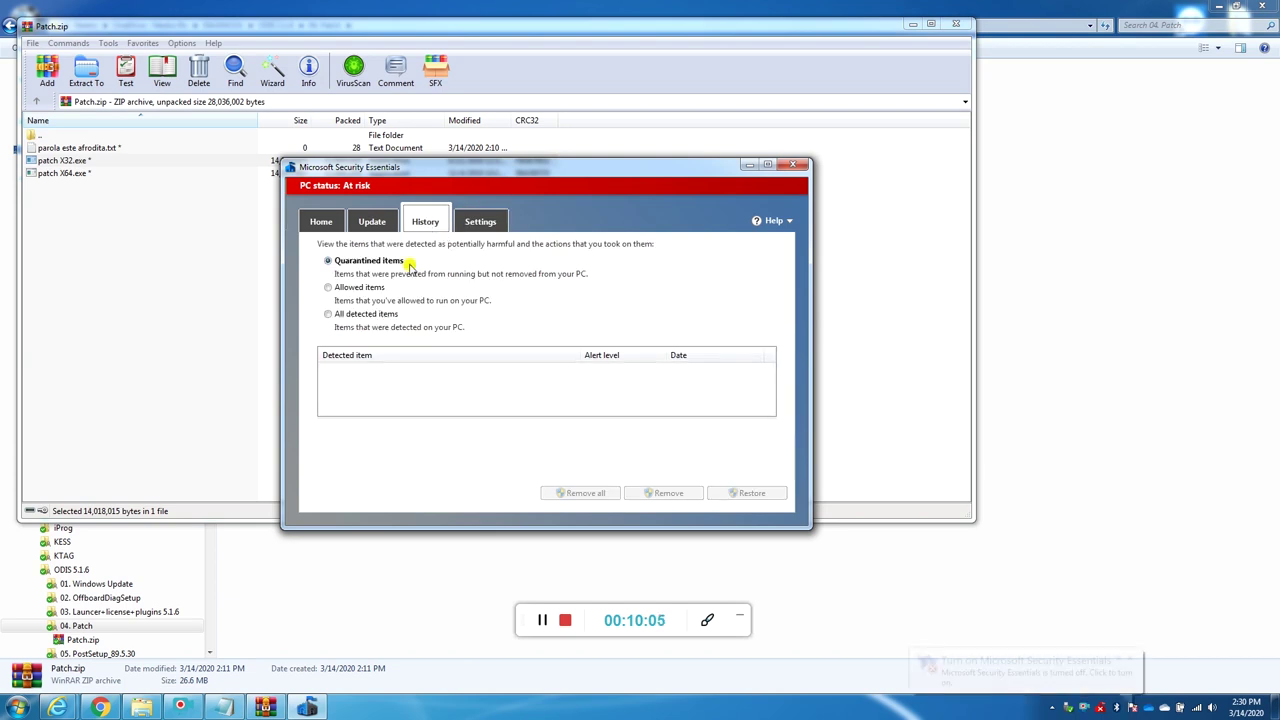
{"action": "left_click", "coordinate": [353, 292]}
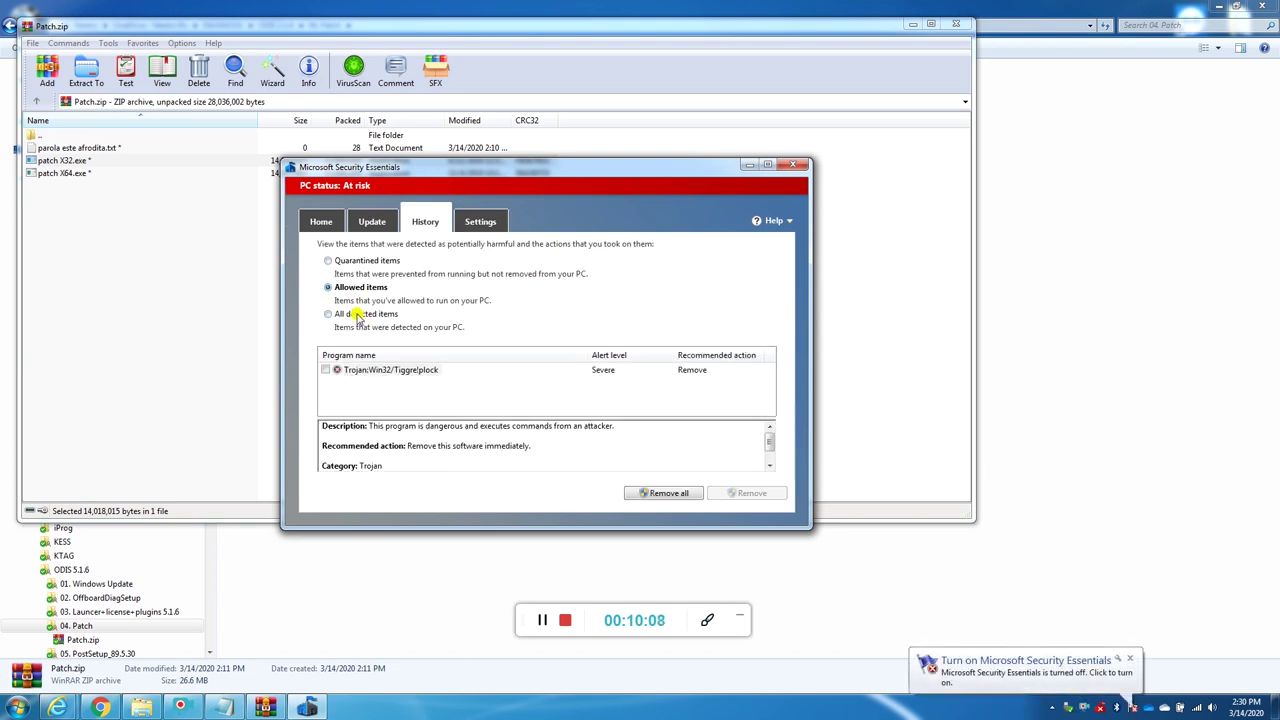
{"action": "left_click", "coordinate": [366, 320]}
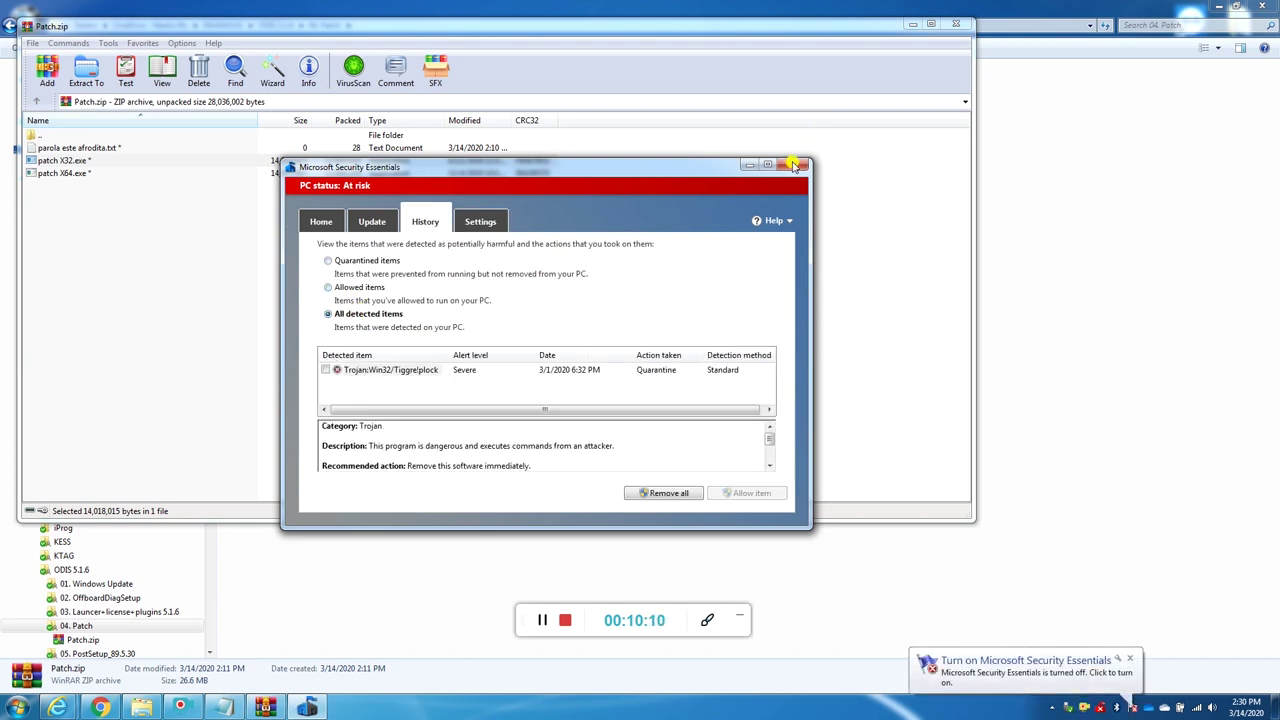
{"action": "left_click", "coordinate": [794, 166]}
Step: Rerun patch X32.exe with the archive password and complete the patch01 Setup Wizard
{"action": "double_click", "coordinate": [72, 161]}
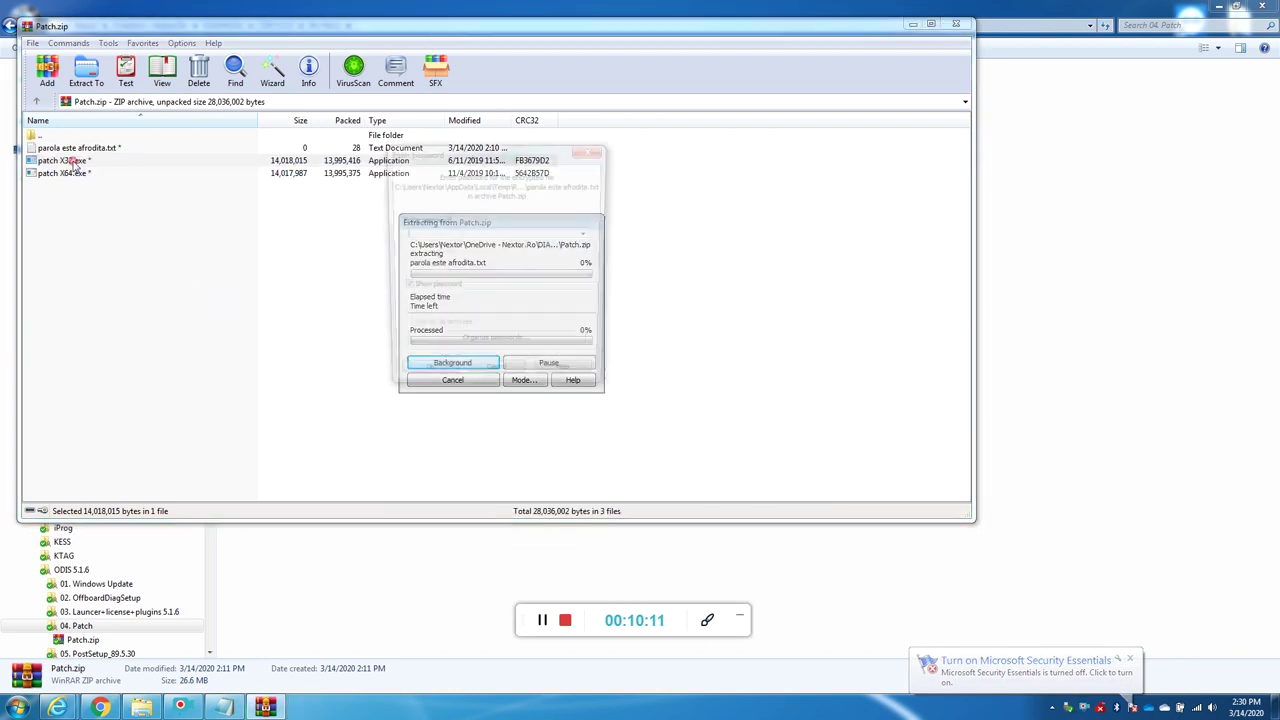
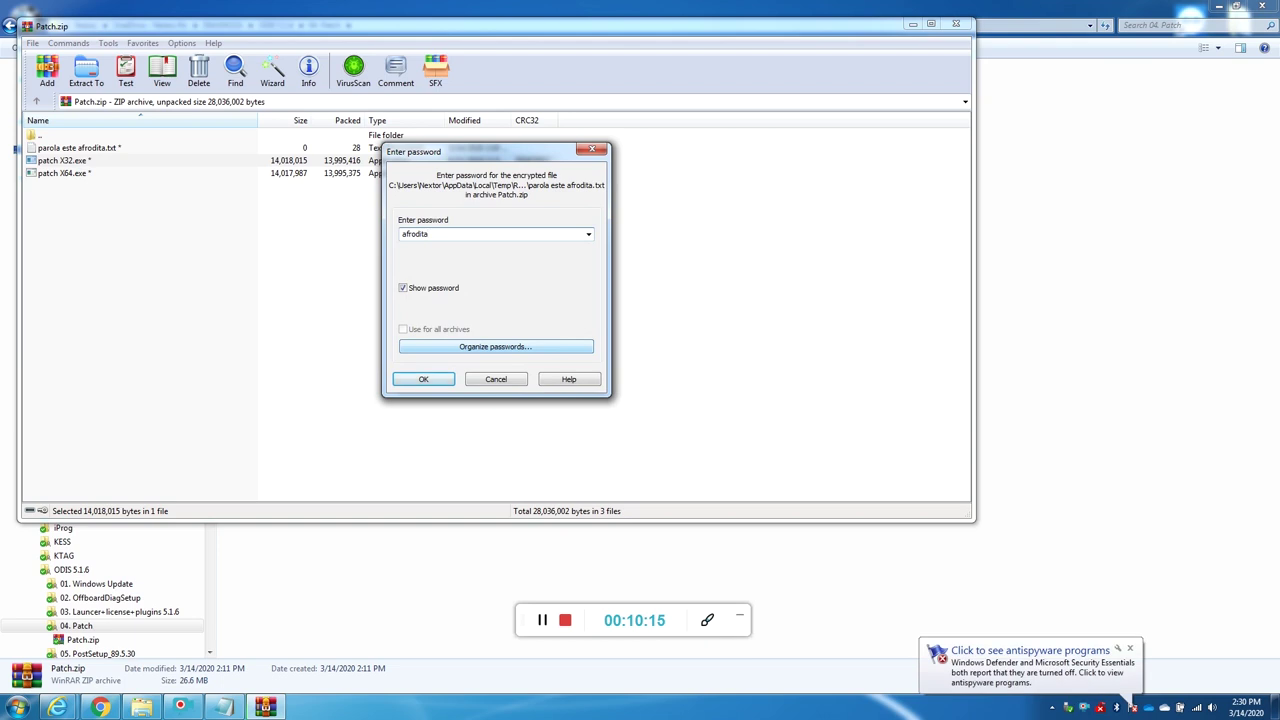
{"action": "left_click", "coordinate": [424, 379]}
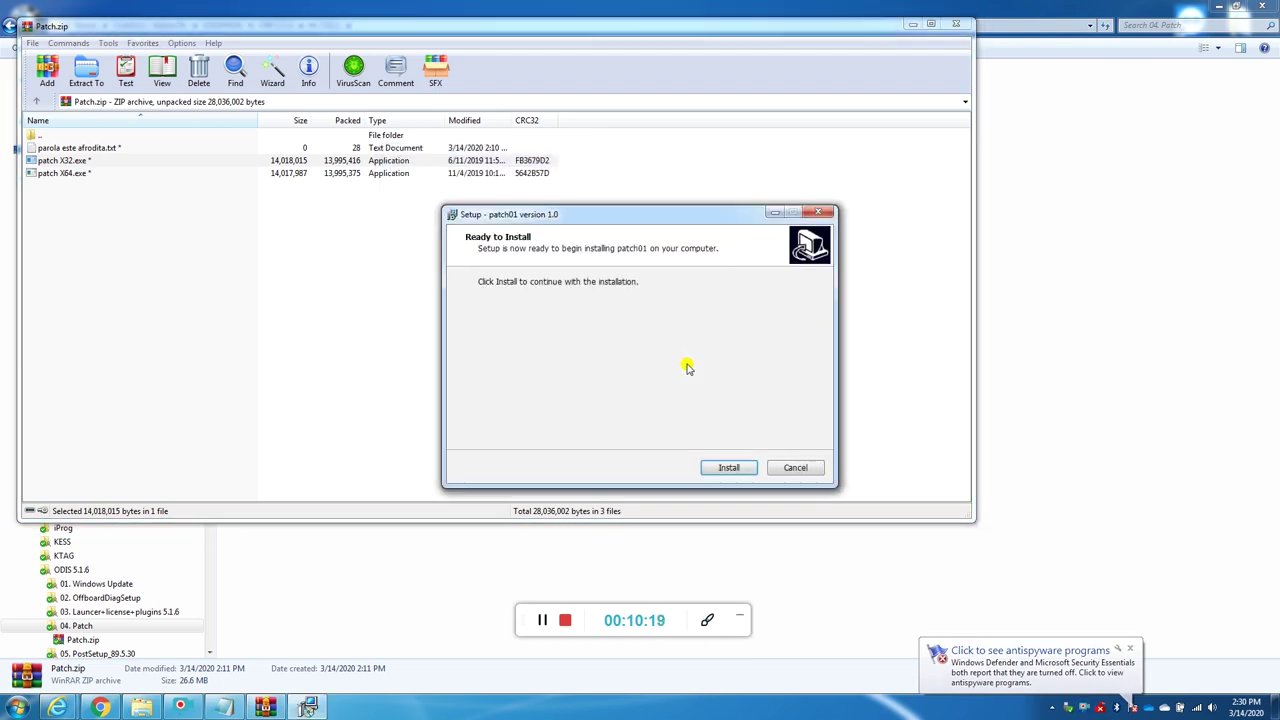
{"action": "left_click", "coordinate": [728, 467]}
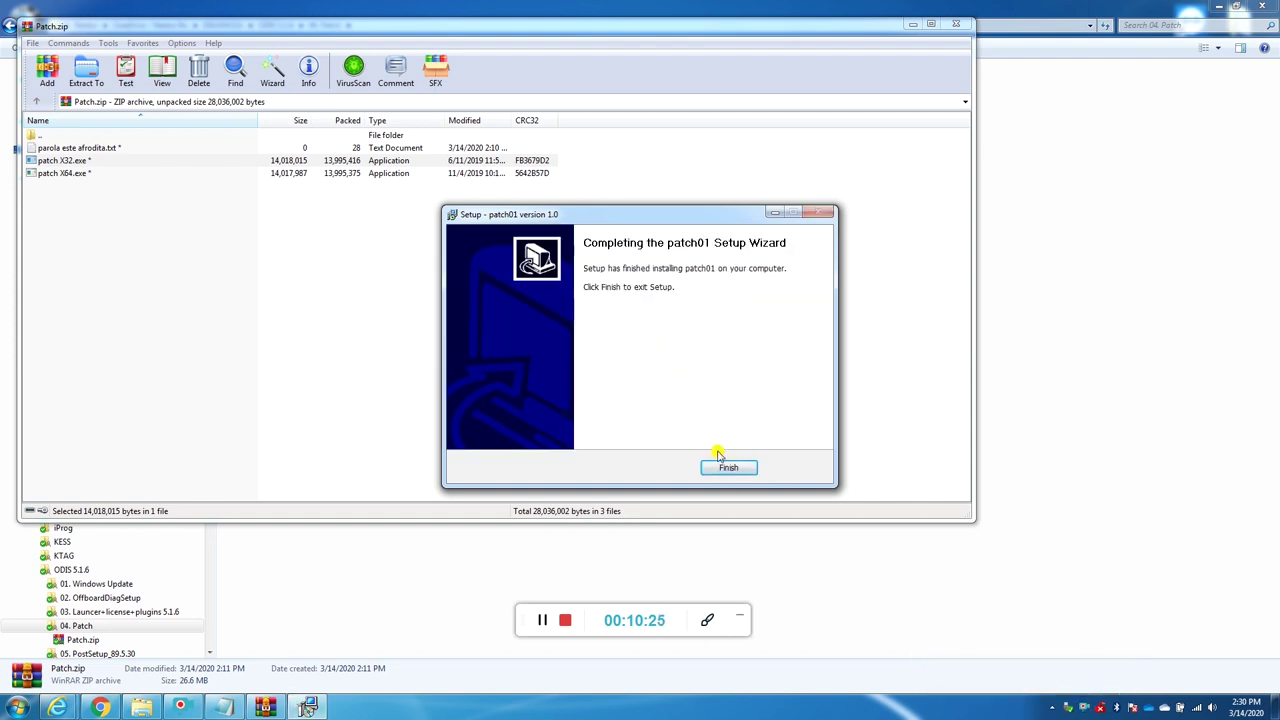
{"action": "left_click", "coordinate": [728, 462]}
{"action": "left_click", "coordinate": [963, 27]}
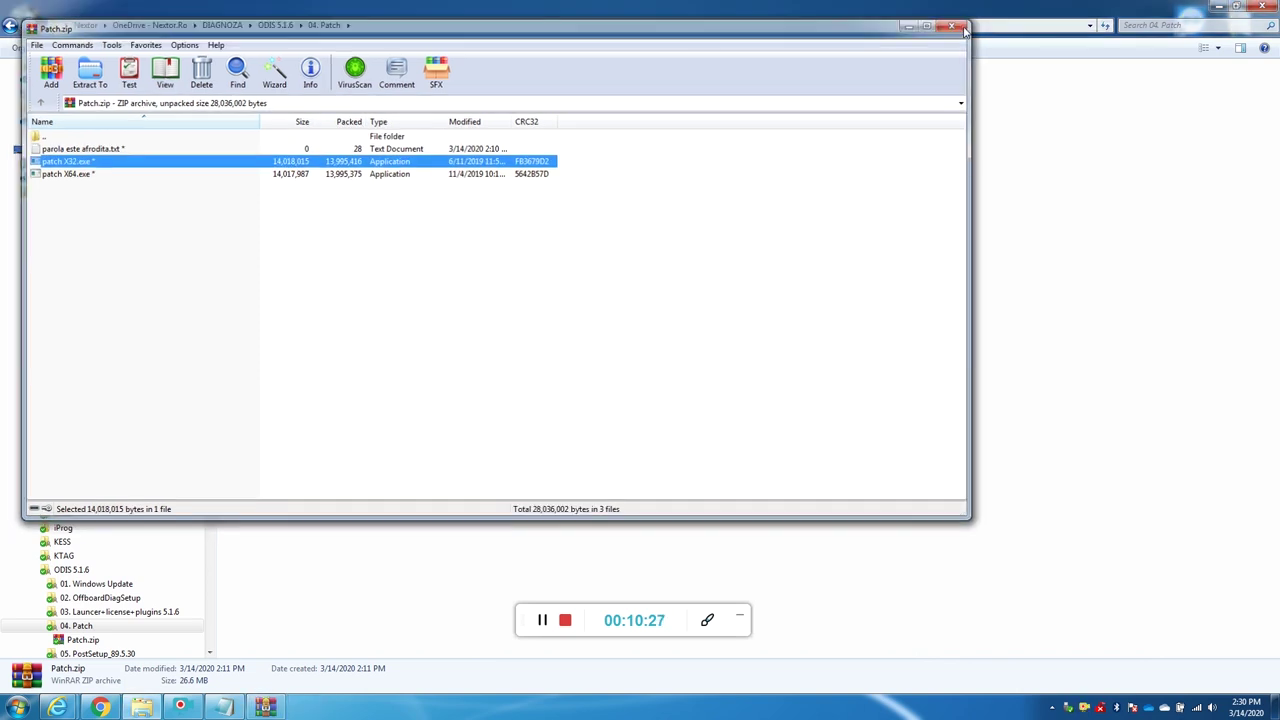
Step: Note the update archive name in step 5, then browse 05. PostSetup_89.5.30 and its Odis subfolder
{"action": "left_click", "coordinate": [240, 707]}
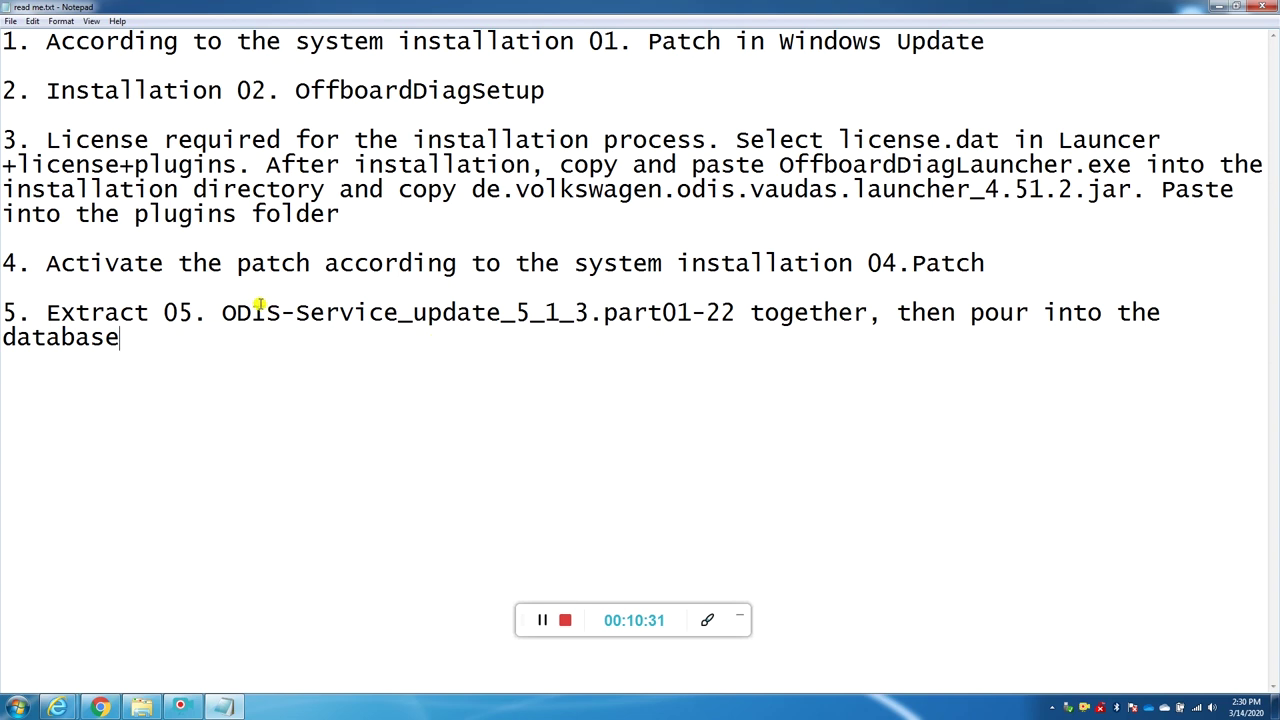
{"action": "left_click_drag", "start_coordinate": [194, 312], "coordinate": [733, 310]}
{"action": "right_click", "coordinate": [226, 706]}
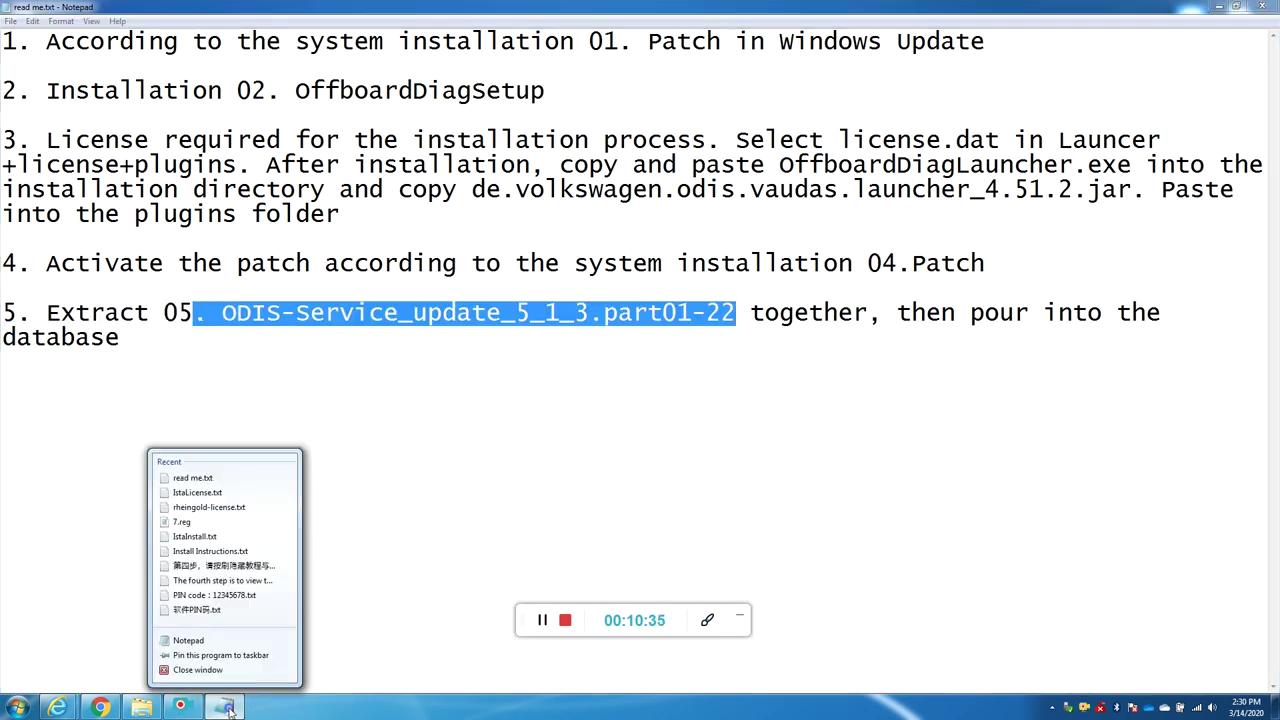
{"action": "left_click", "coordinate": [233, 708]}
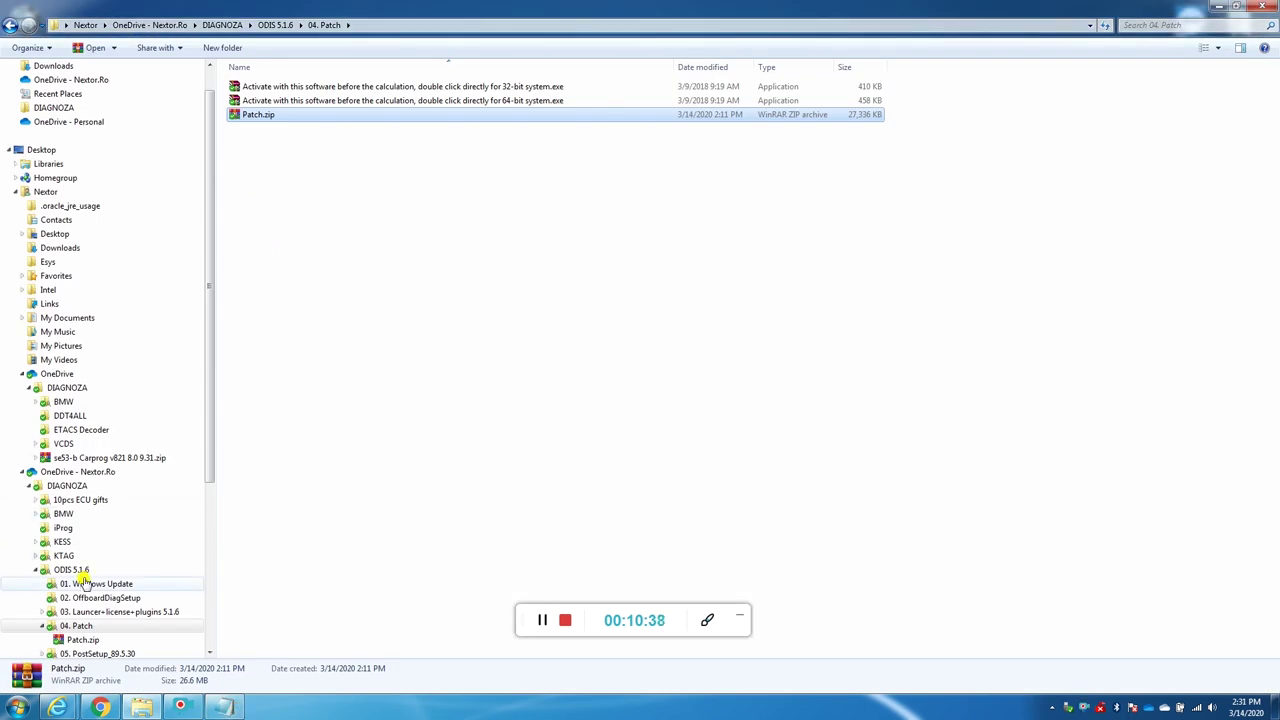
{"action": "left_click", "coordinate": [95, 653]}
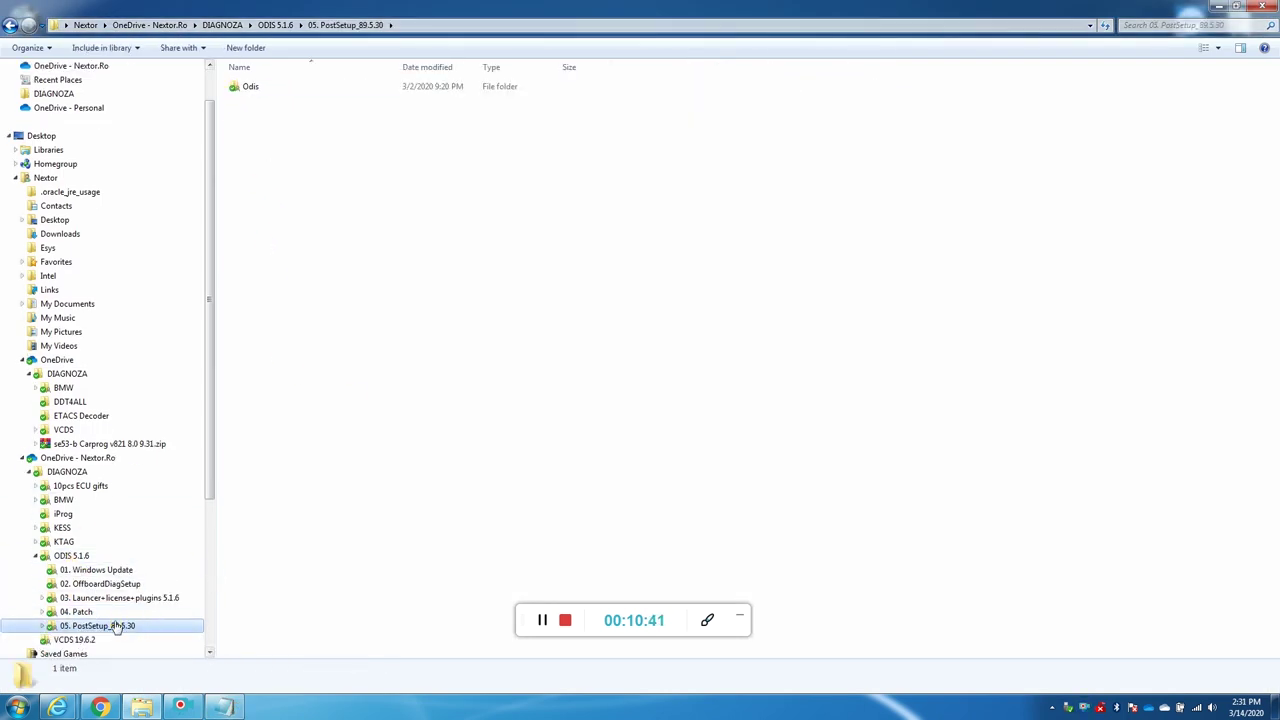
{"action": "double_click", "coordinate": [92, 627]}
{"action": "left_click", "coordinate": [87, 645]}
{"action": "key", "text": "alt+Left"}
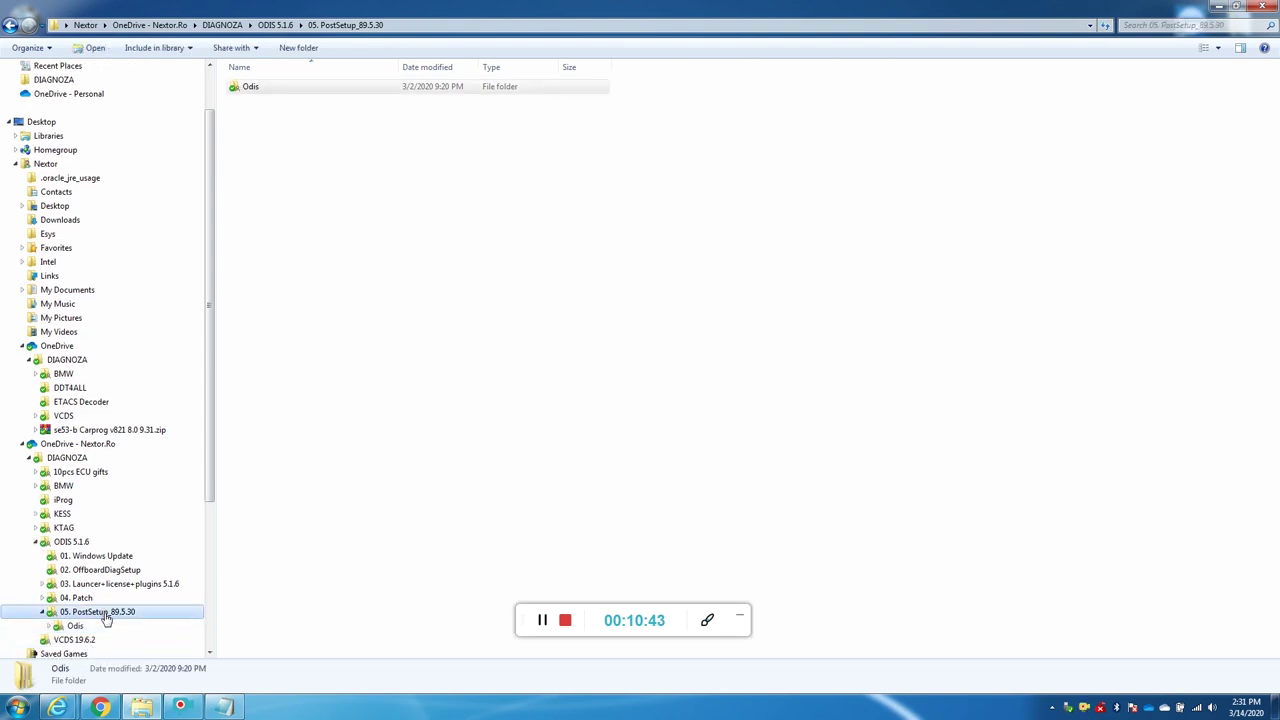
Step: Close the read me notes without saving and minimize Explorer to the desktop
{"action": "left_click", "coordinate": [222, 707]}
{"action": "left_click", "coordinate": [443, 315]}
{"action": "left_click_drag", "start_coordinate": [858, 313], "coordinate": [338, 314]}
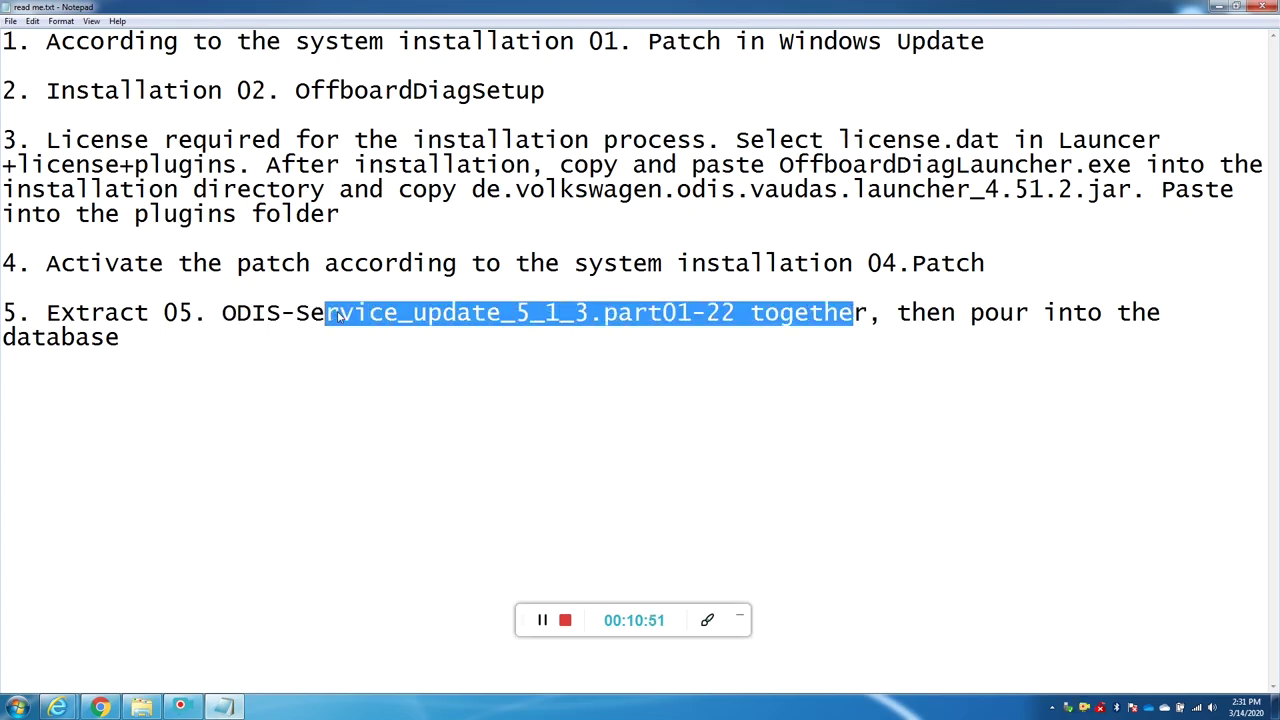
{"action": "left_click", "coordinate": [1260, 6]}
{"action": "left_click", "coordinate": [642, 369]}
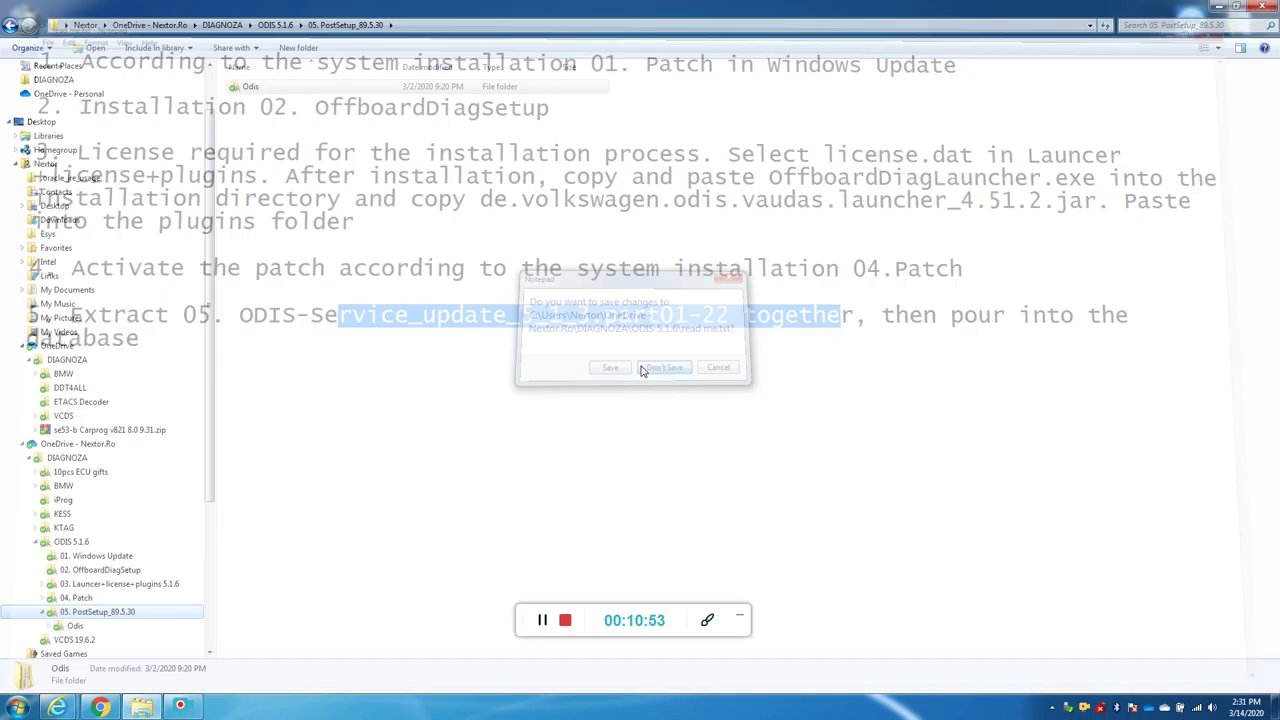
{"action": "left_click", "coordinate": [1218, 6]}
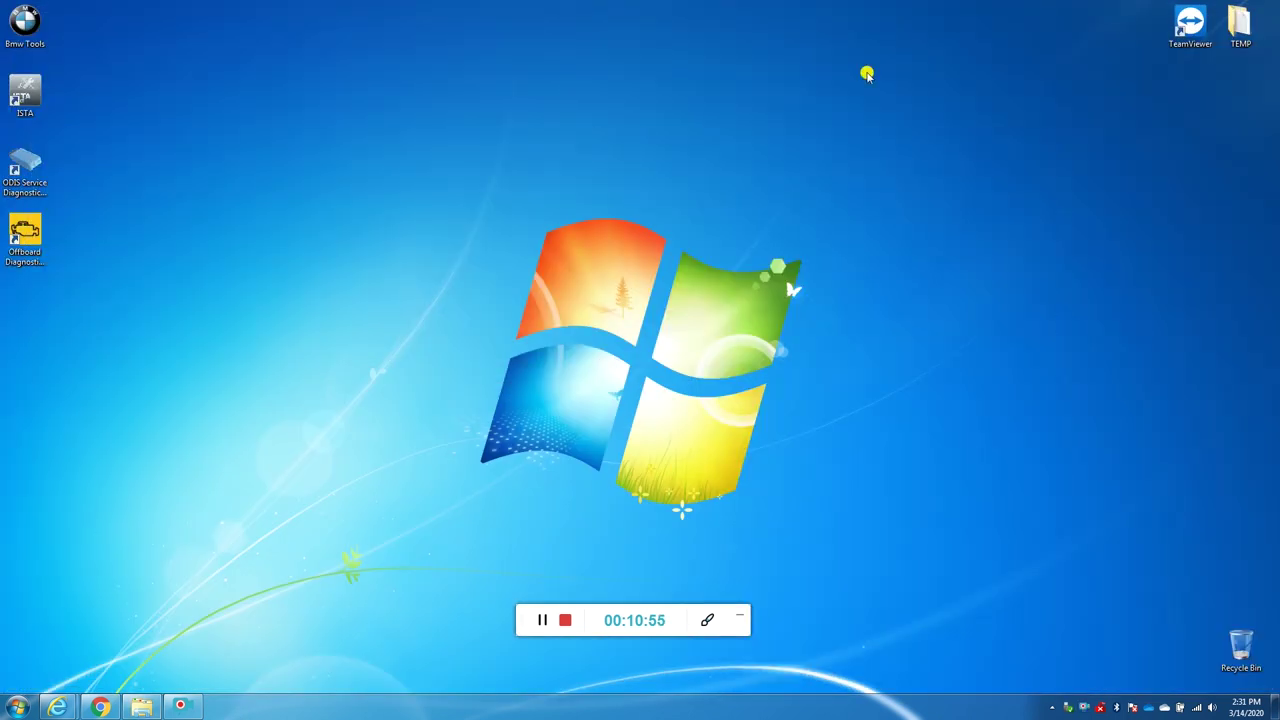
Step: Tick Run as administrator in the Offboard Diagnostic Information System shortcut's advanced properties and confirm permission
{"action": "right_click", "coordinate": [30, 242]}
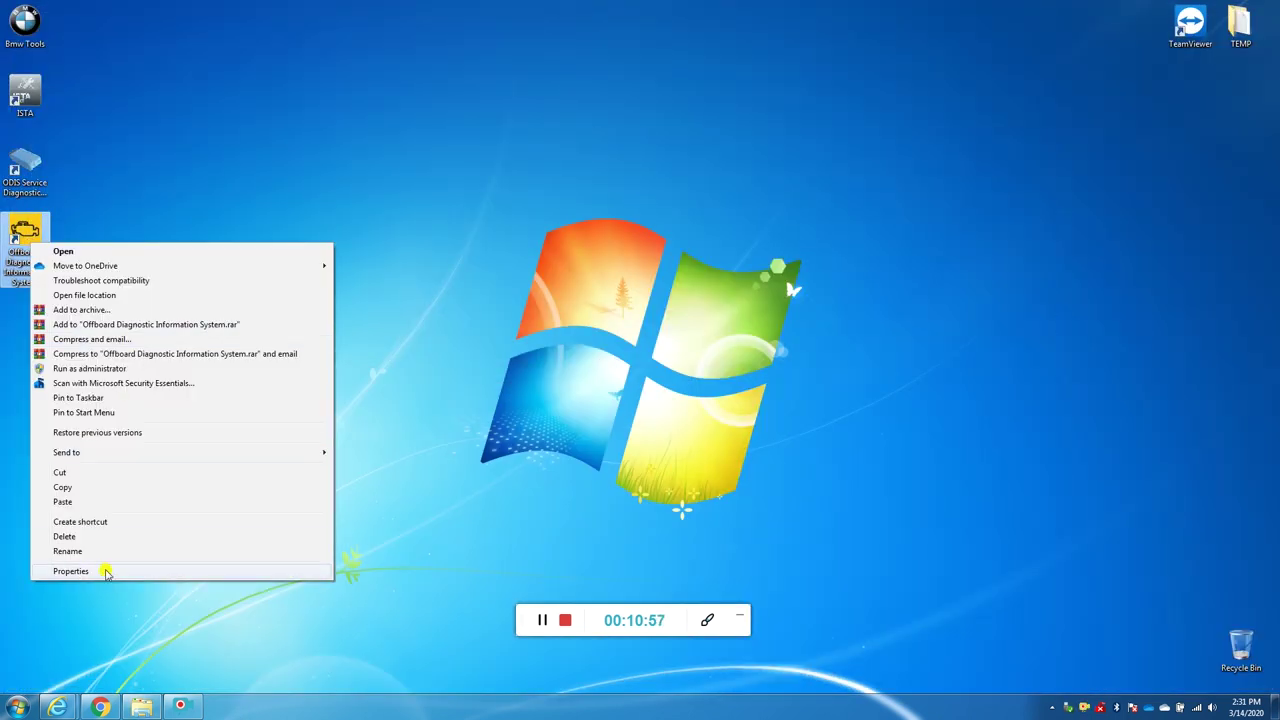
{"action": "left_click", "coordinate": [70, 571]}
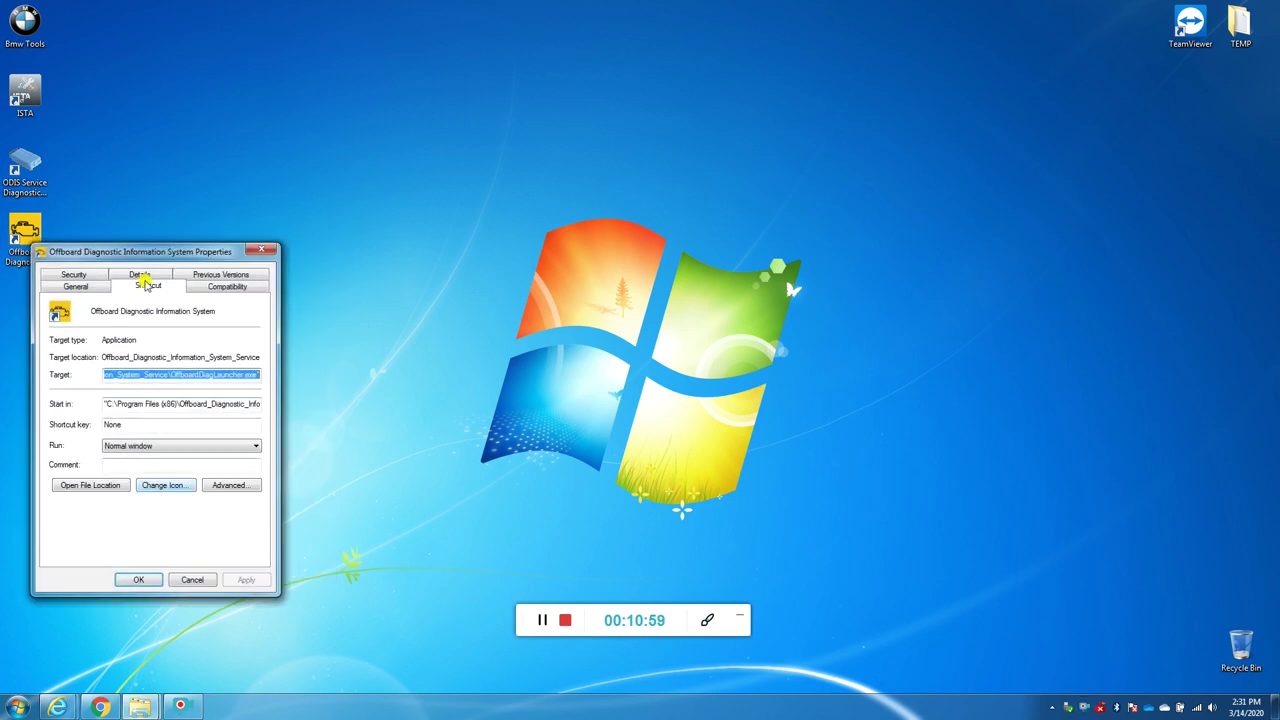
{"action": "left_click", "coordinate": [229, 485]}
{"action": "left_click", "coordinate": [110, 343]}
{"action": "left_click", "coordinate": [216, 452]}
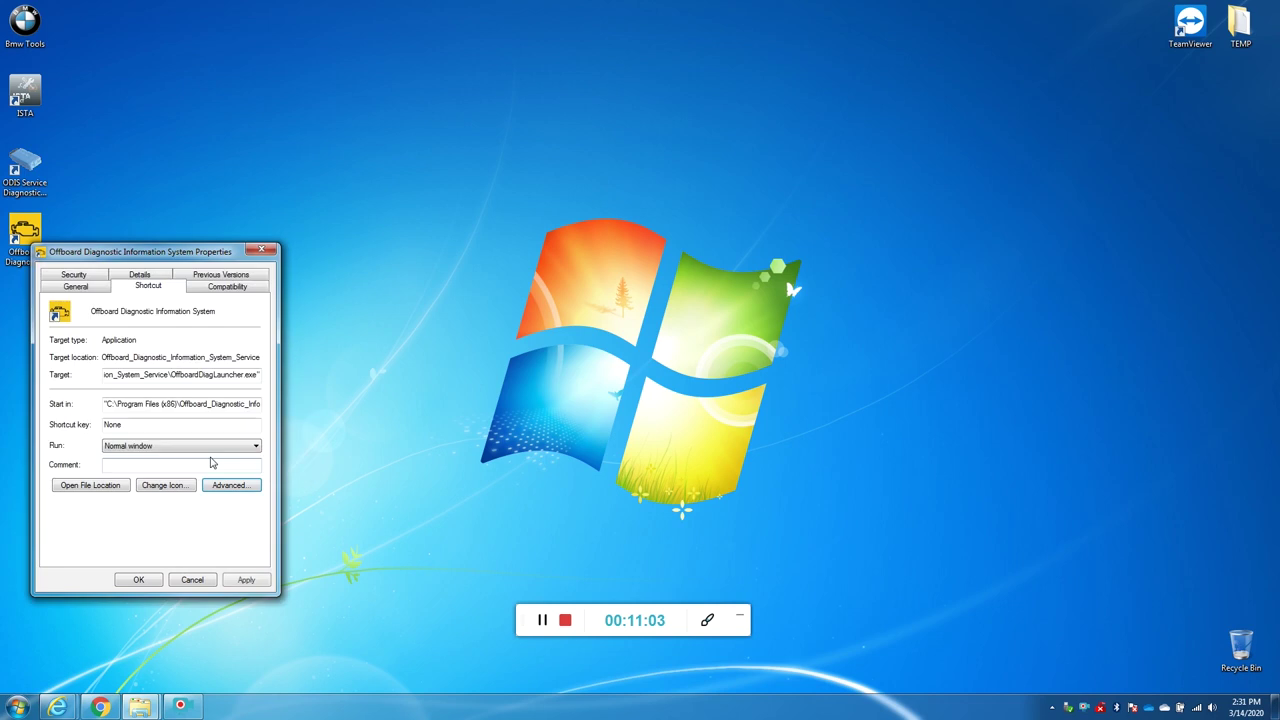
{"action": "left_click", "coordinate": [138, 580]}
{"action": "left_click", "coordinate": [177, 449]}
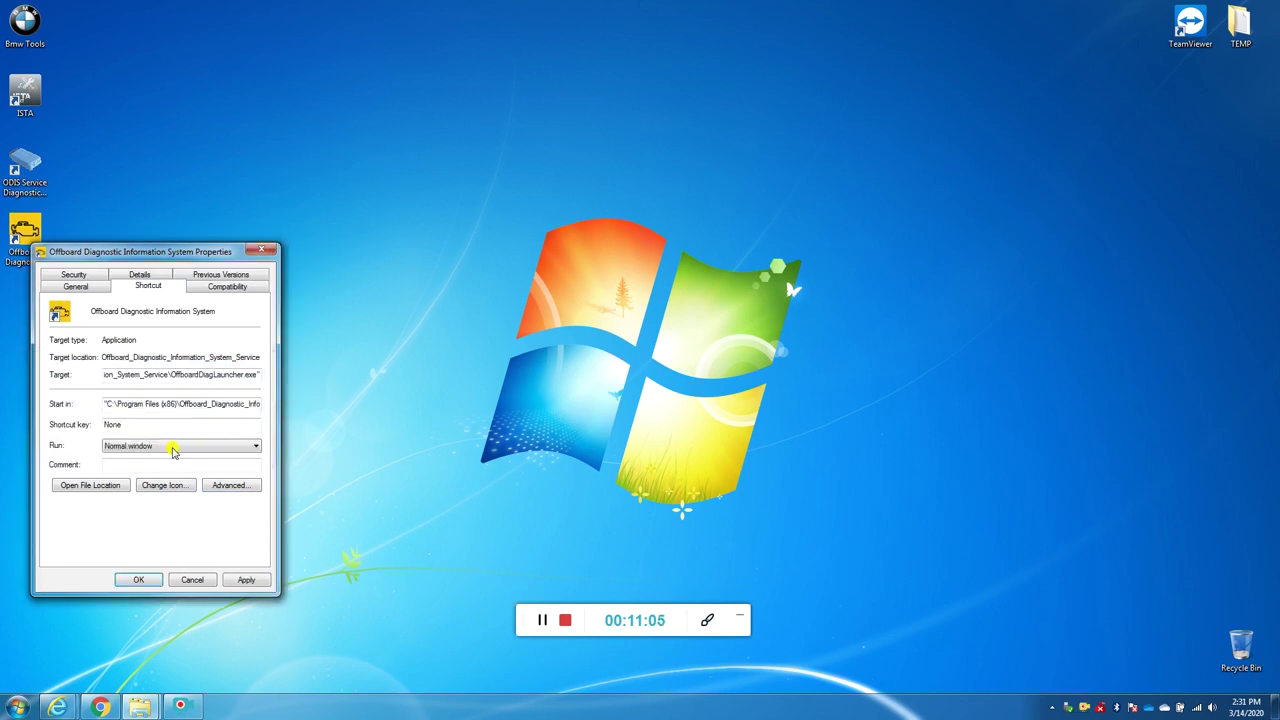
{"action": "left_click", "coordinate": [27, 237]}
Step: Launch ODIS Service from the Offboard Diagnostic Information System desktop shortcut
{"action": "right_click", "coordinate": [27, 237]}
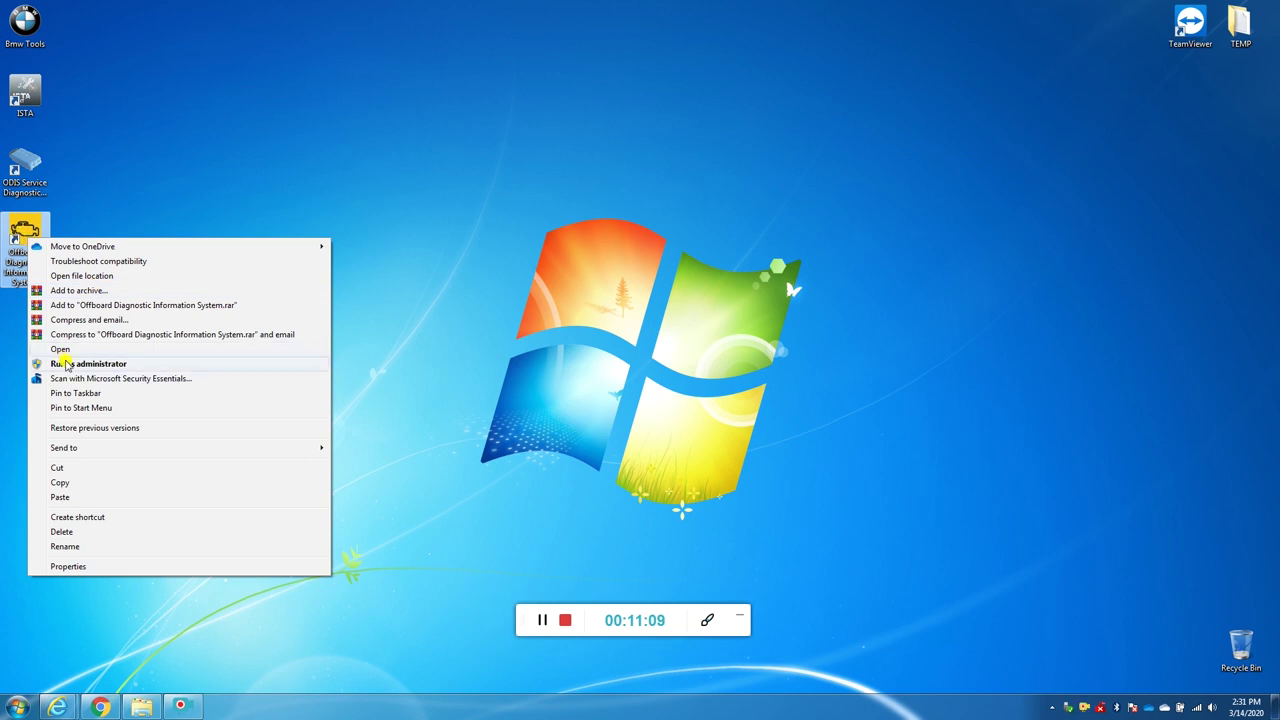
{"action": "left_click", "coordinate": [200, 163]}
{"action": "left_click", "coordinate": [17, 240]}
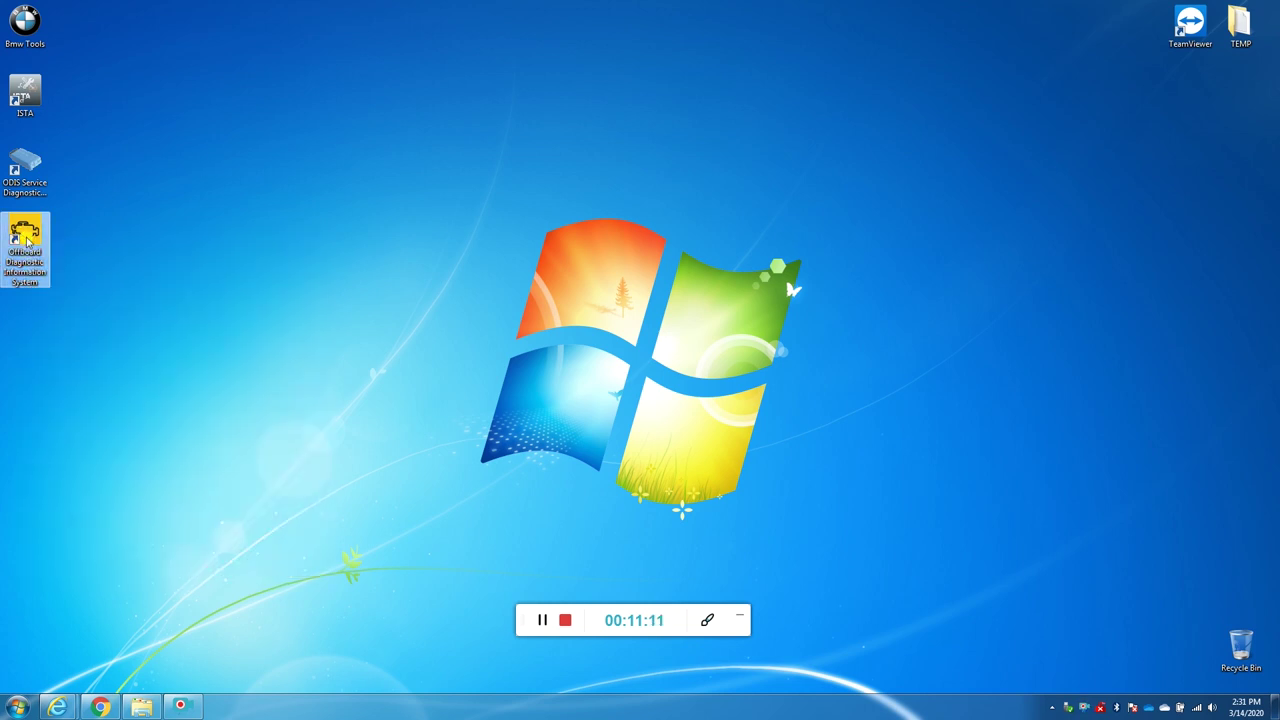
{"action": "double_click", "coordinate": [28, 240]}
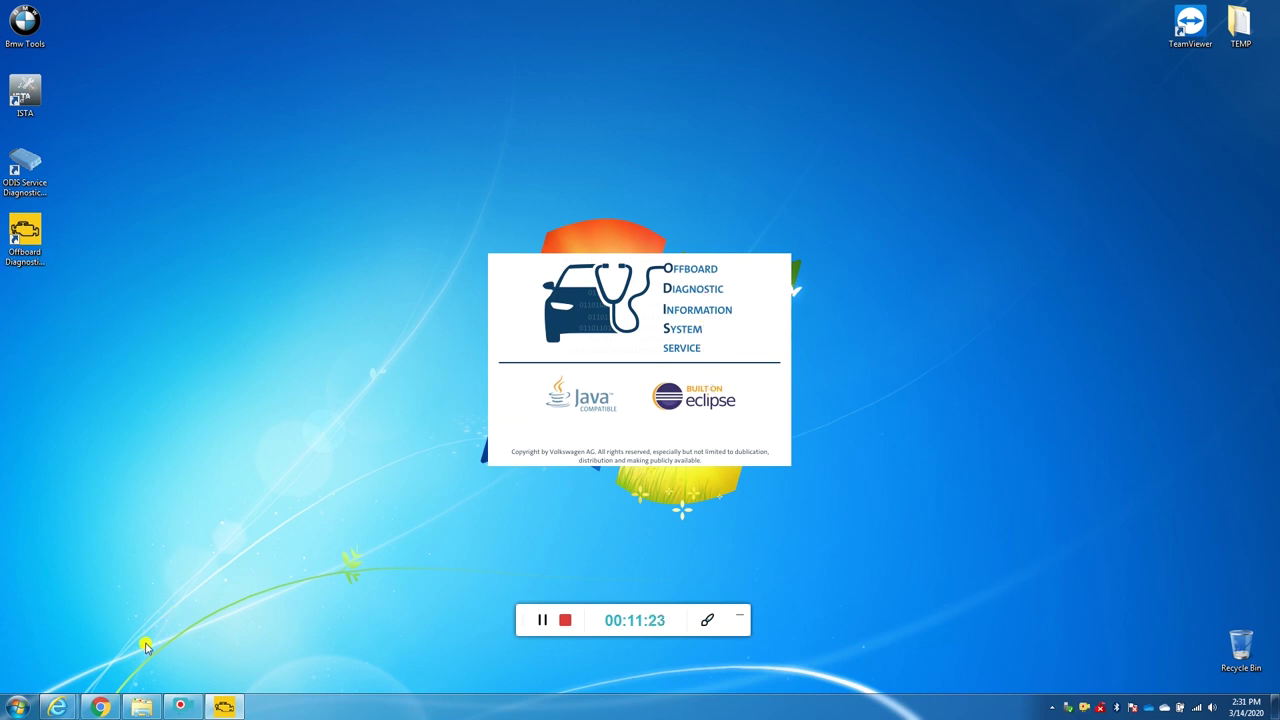
Step: Browse the 04. Patch, 05. PostSetup_89.5.30, KTAG and ODIS 5.1.6 folders, then bring PostSetup forward and minimize Explorer
{"action": "left_click", "coordinate": [150, 708]}
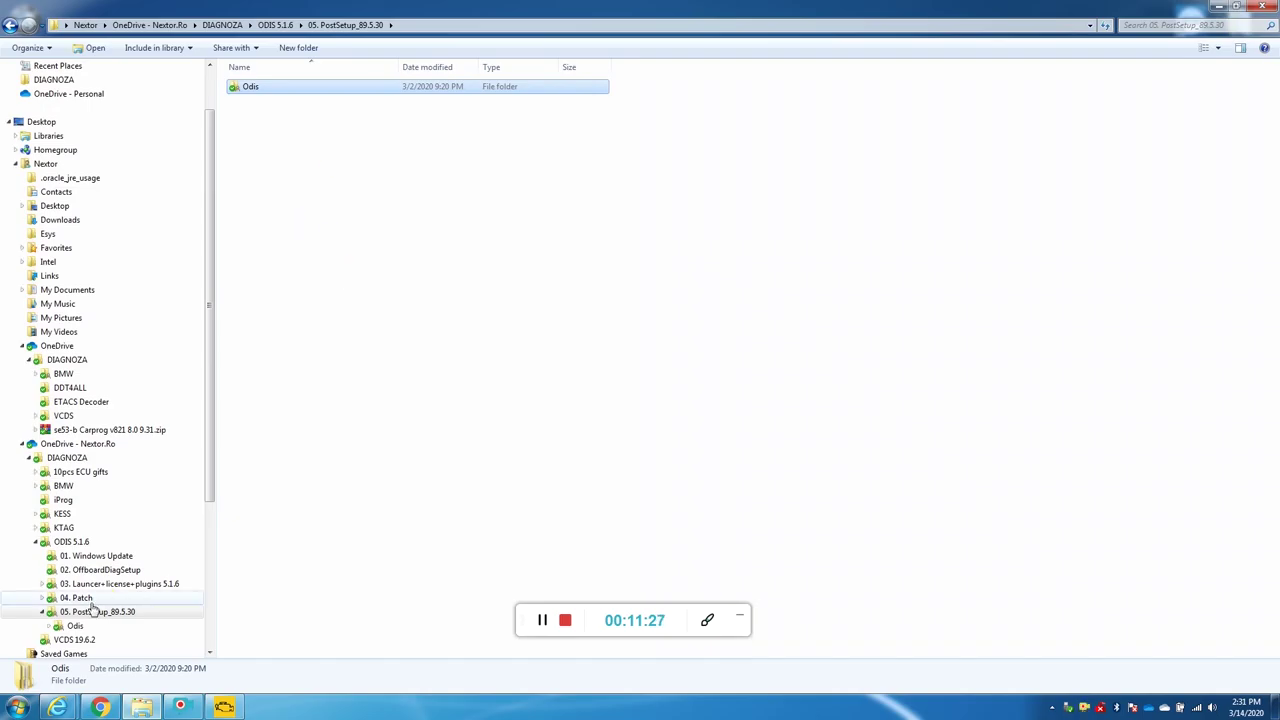
{"action": "left_click", "coordinate": [98, 600]}
{"action": "left_click", "coordinate": [100, 611]}
{"action": "left_click", "coordinate": [63, 527]}
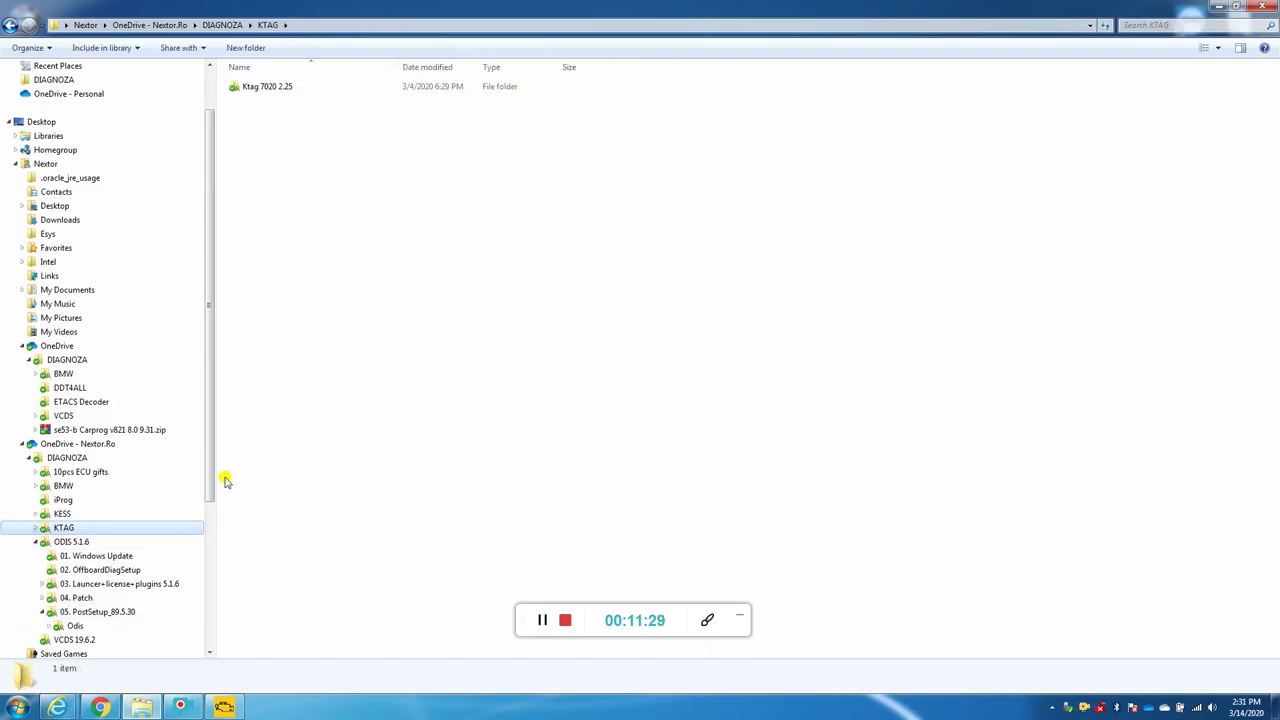
{"action": "left_click", "coordinate": [77, 545]}
{"action": "left_click", "coordinate": [268, 143]}
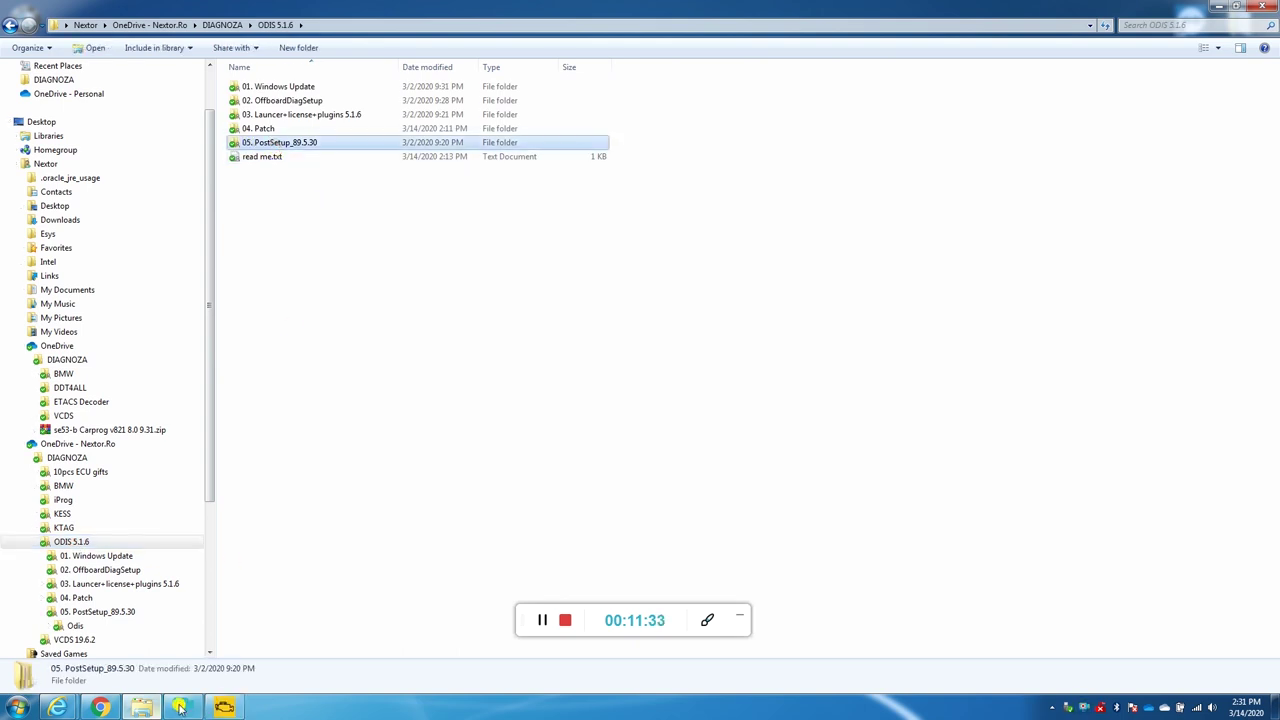
{"action": "left_click", "coordinate": [180, 707]}
{"action": "left_click", "coordinate": [1218, 6]}
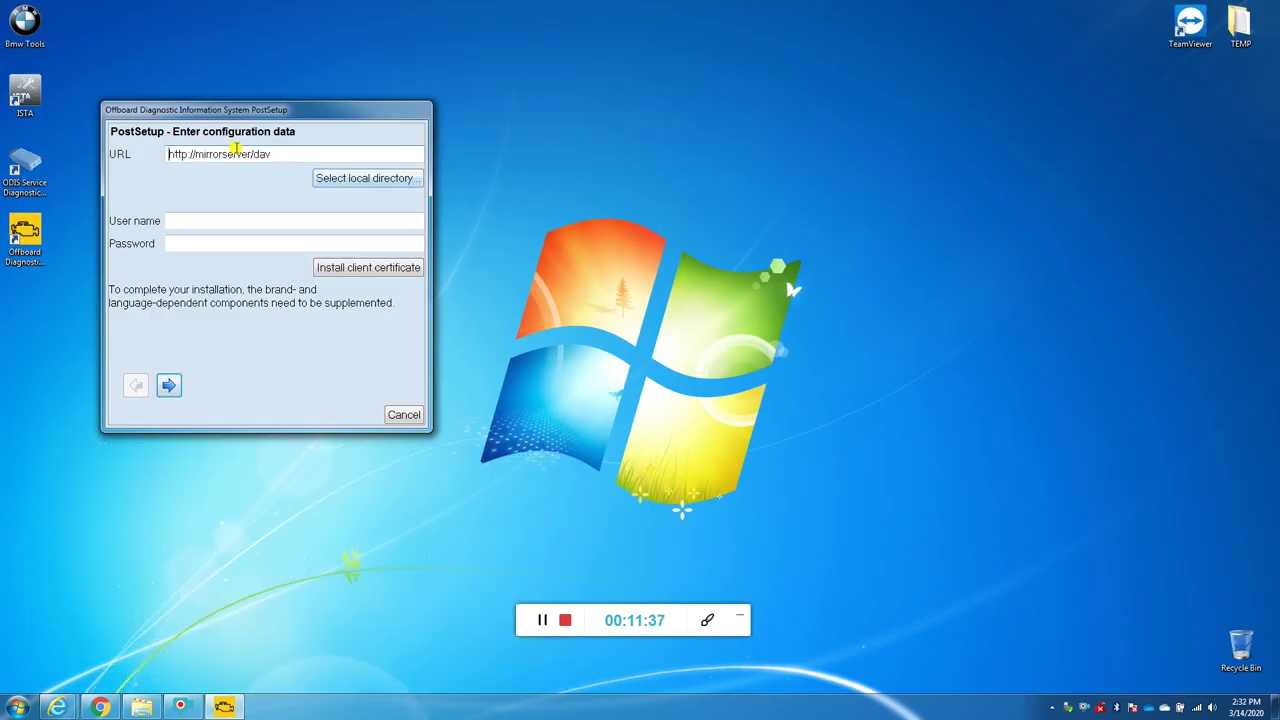
Step: Choose ODIS 5.1.6 > 05. PostSetup_89.5.30 as the local data directory and advance to language selection
{"action": "left_click", "coordinate": [349, 181]}
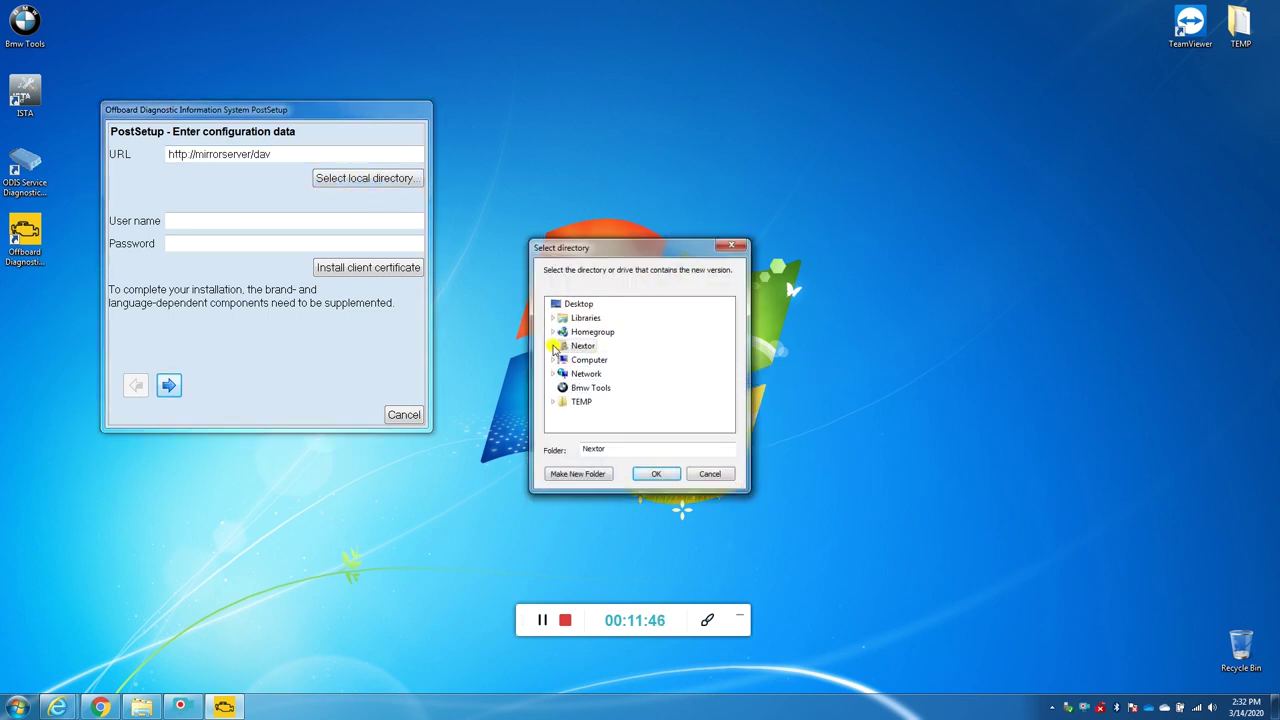
{"action": "left_click", "coordinate": [553, 346]}
{"action": "scroll", "coordinate": [614, 386], "scroll_direction": "down", "scroll_amount": 3}
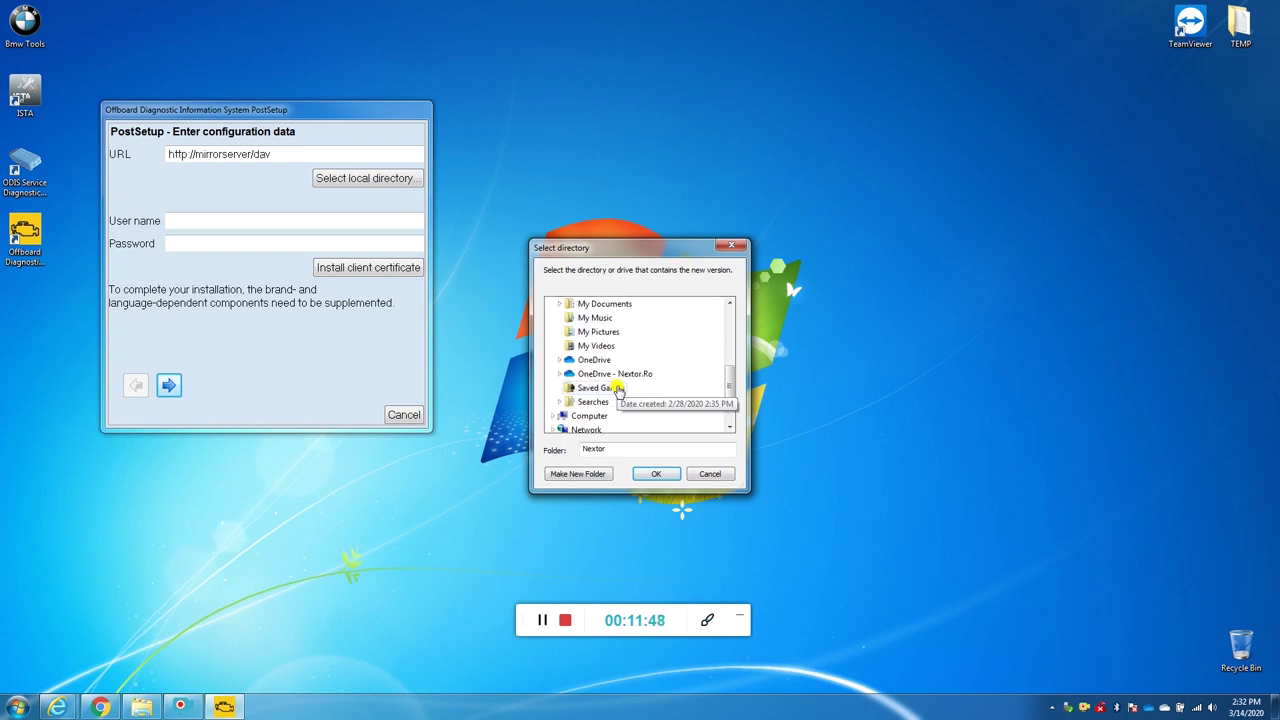
{"action": "left_click", "coordinate": [559, 373]}
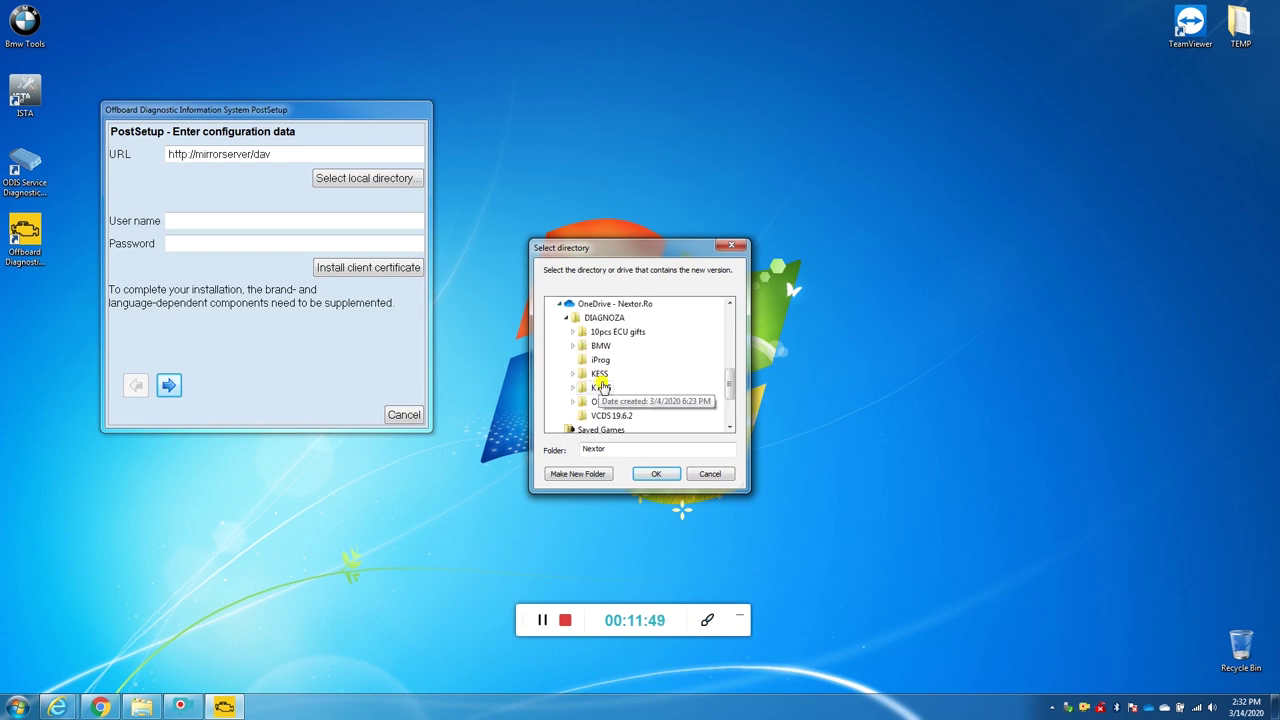
{"action": "double_click", "coordinate": [600, 400]}
{"action": "left_click", "coordinate": [612, 416]}
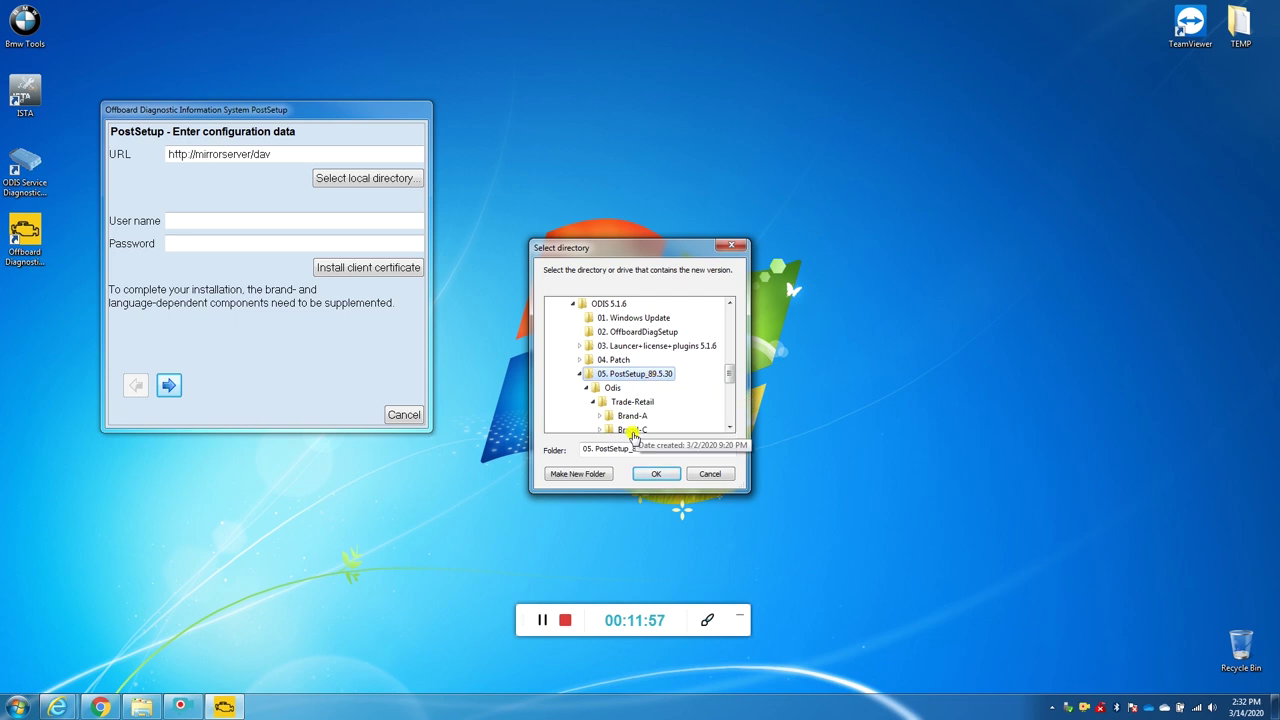
{"action": "left_click", "coordinate": [657, 476]}
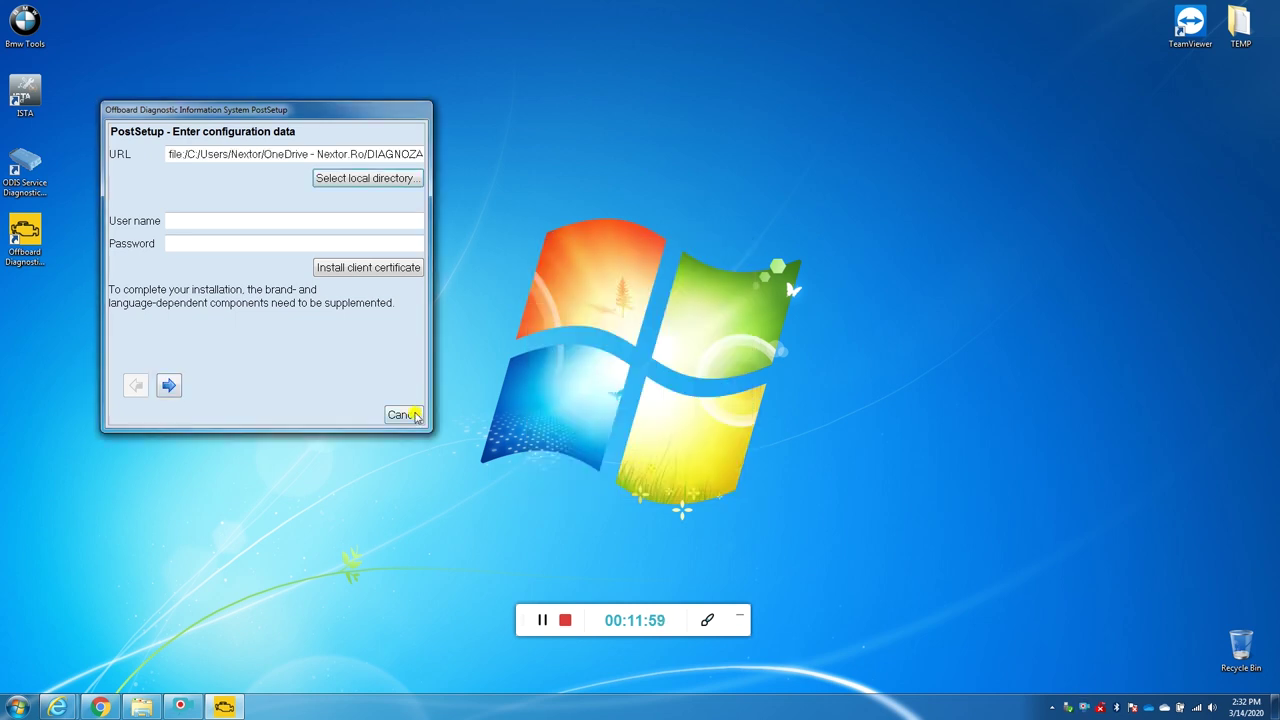
{"action": "left_click", "coordinate": [169, 388]}
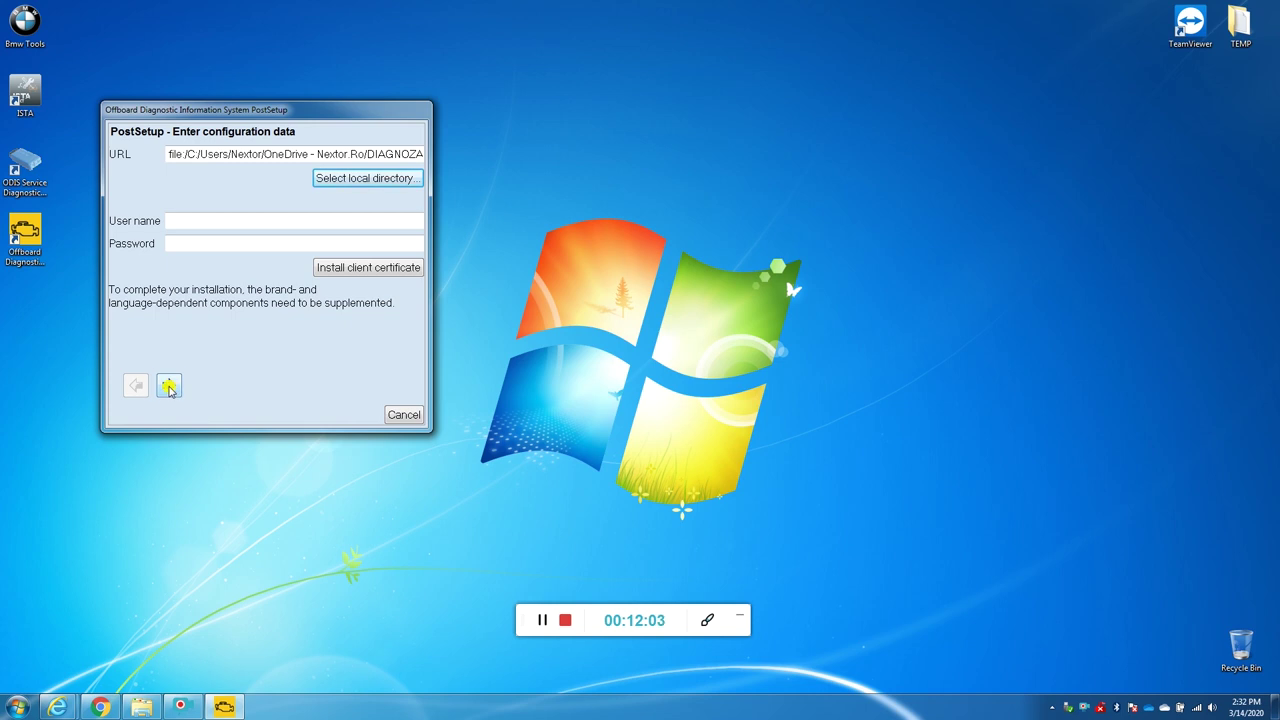
{"action": "left_click", "coordinate": [169, 387]}
Step: Keep English (GB) and start installing the 89.5.30 database update
{"action": "left_click", "coordinate": [169, 388]}
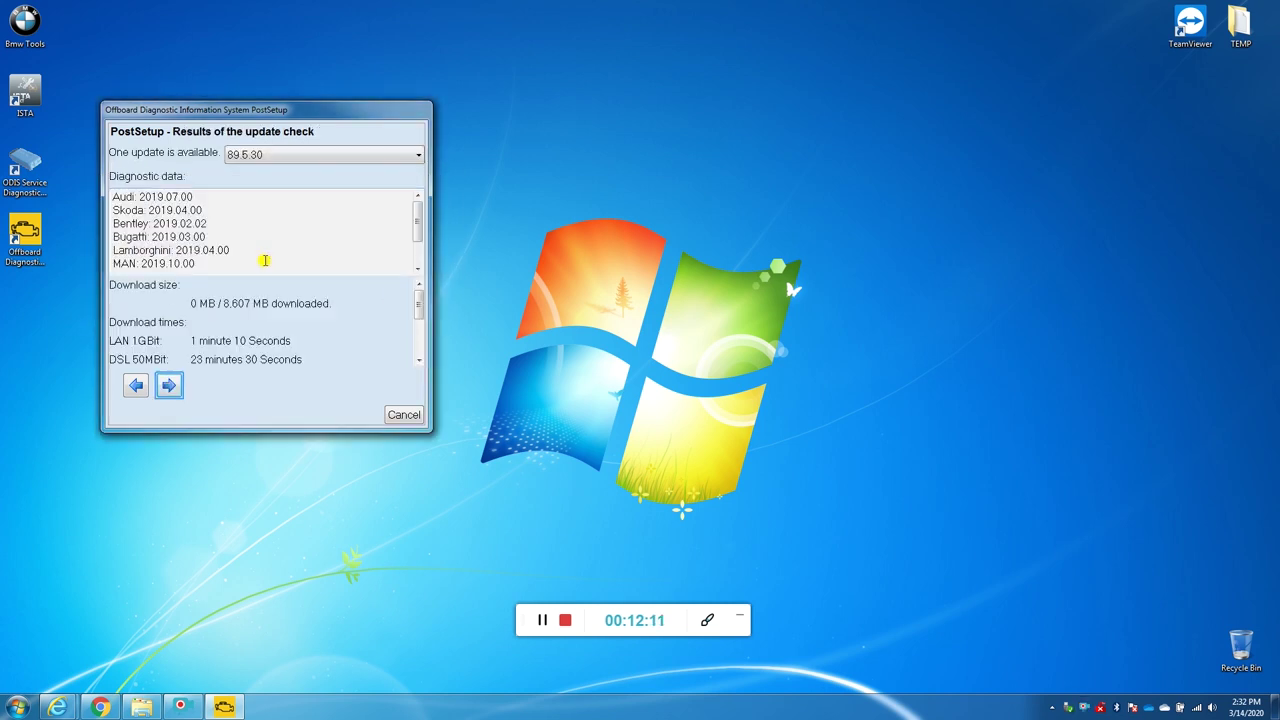
{"action": "left_click", "coordinate": [170, 387]}
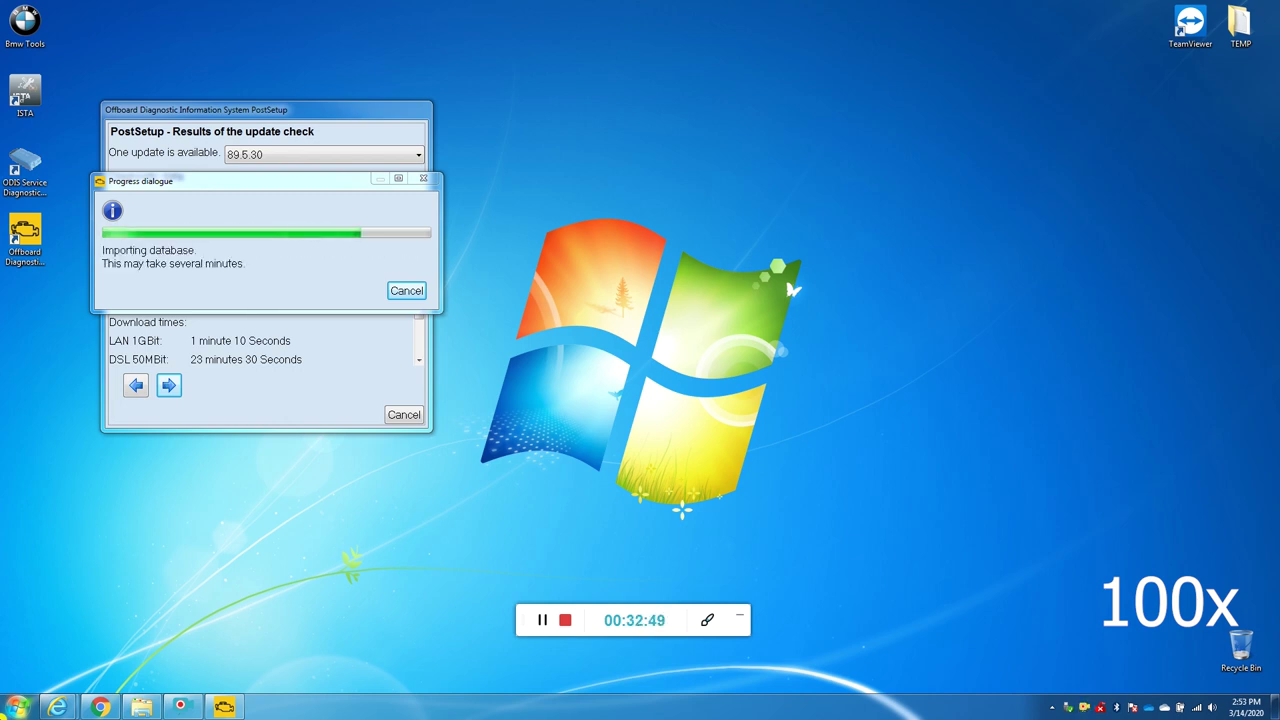
Step: Check system performance in Task Manager, then close it while the database import completes
{"action": "key", "text": "ctrl+shift+Escape"}
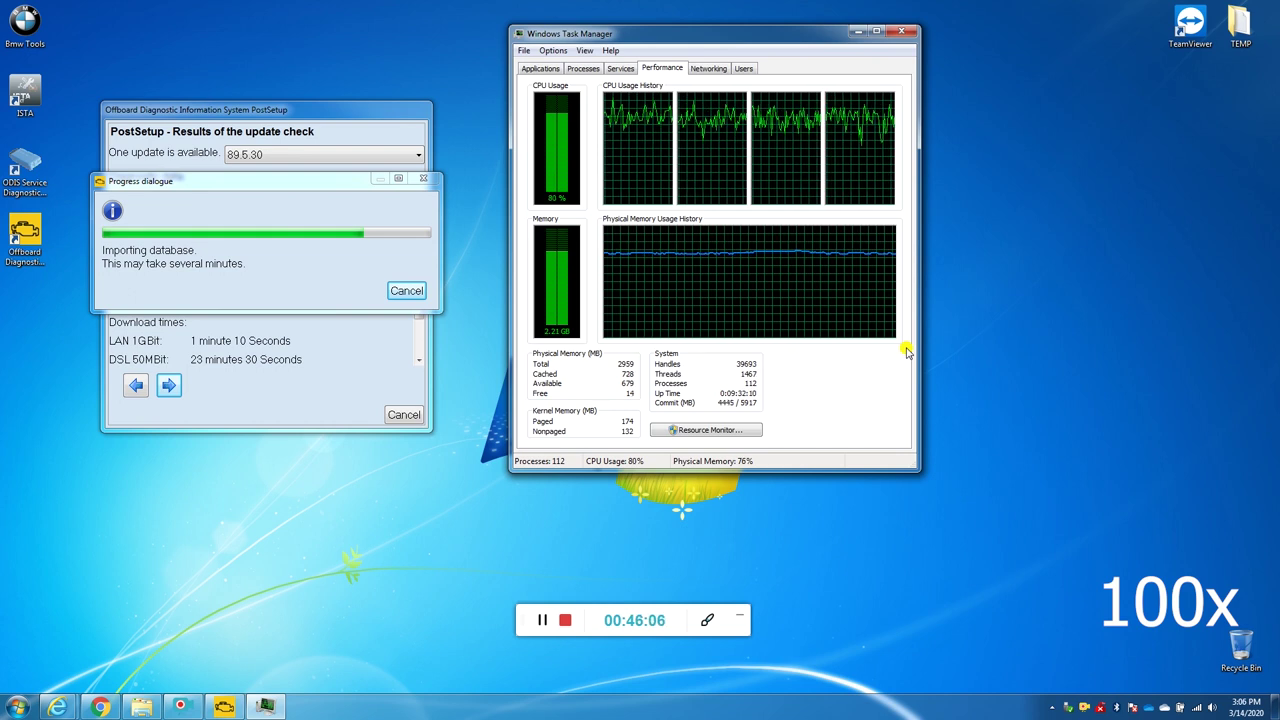
{"action": "left_click", "coordinate": [901, 32]}
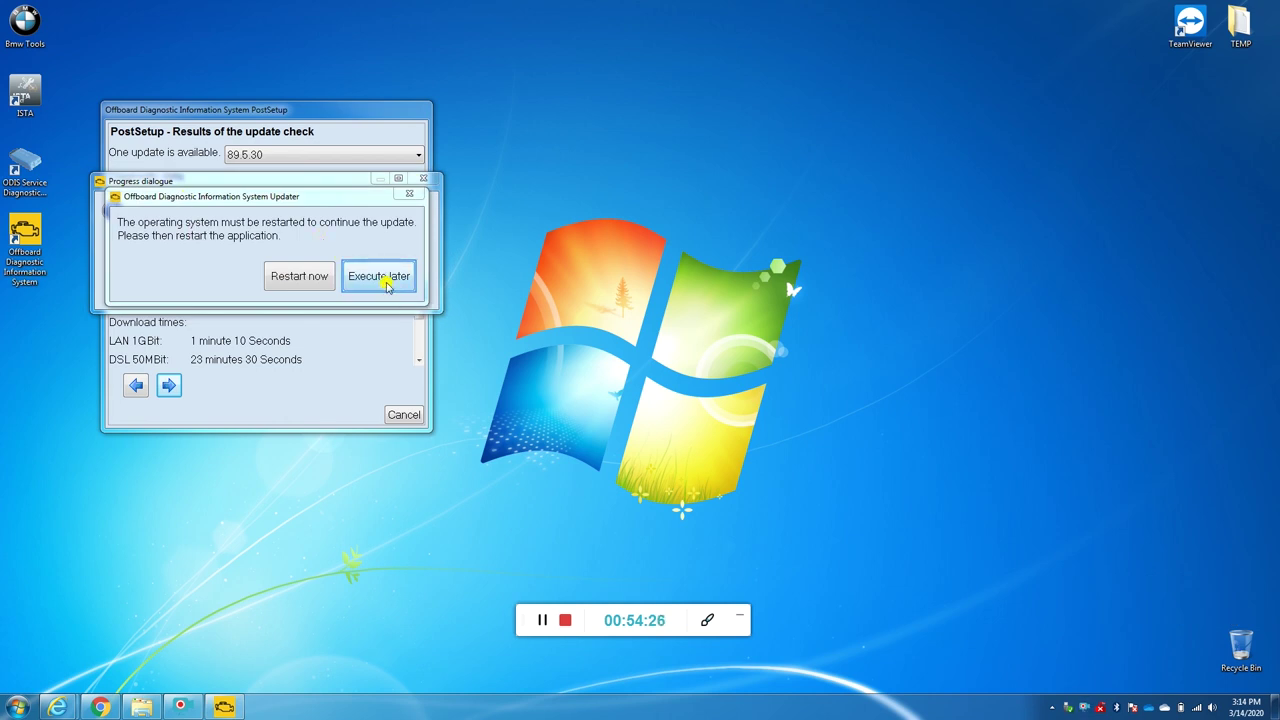
Step: Move the Updater restart prompt aside and choose Execute later to defer the restart
{"action": "left_click_drag", "start_coordinate": [363, 194], "coordinate": [374, 254]}
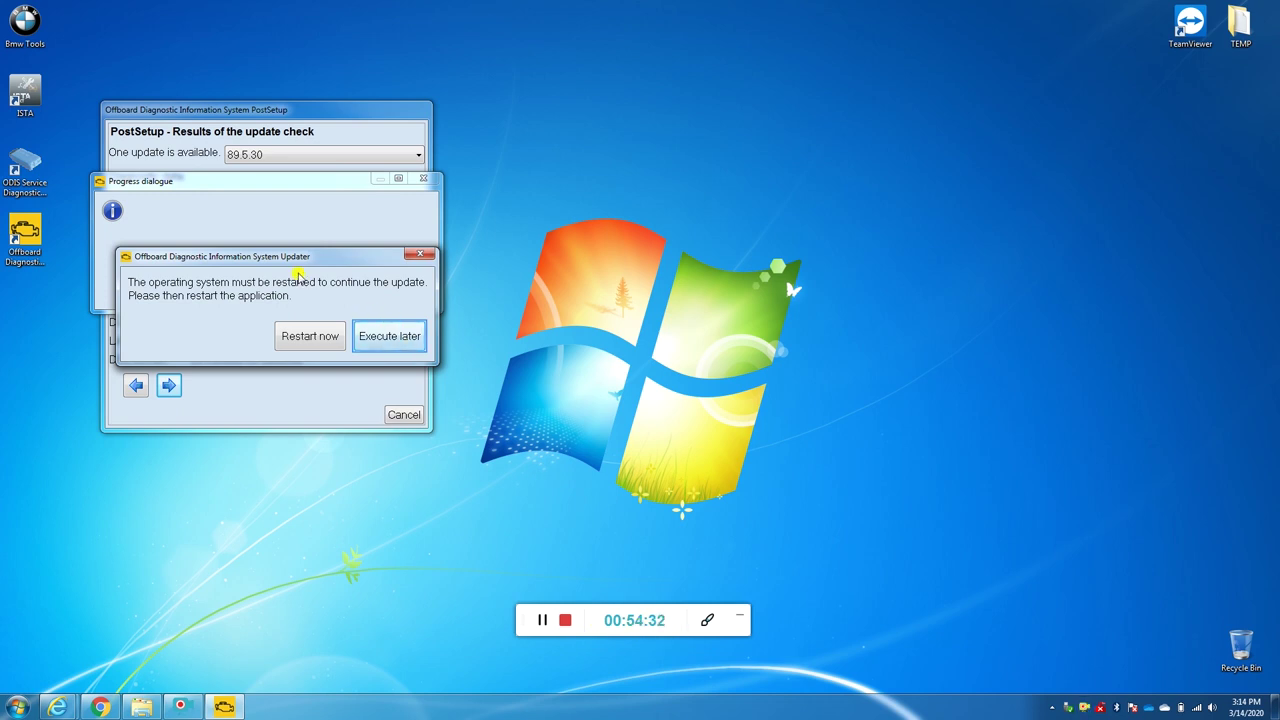
{"action": "left_click_drag", "start_coordinate": [298, 258], "coordinate": [340, 260]}
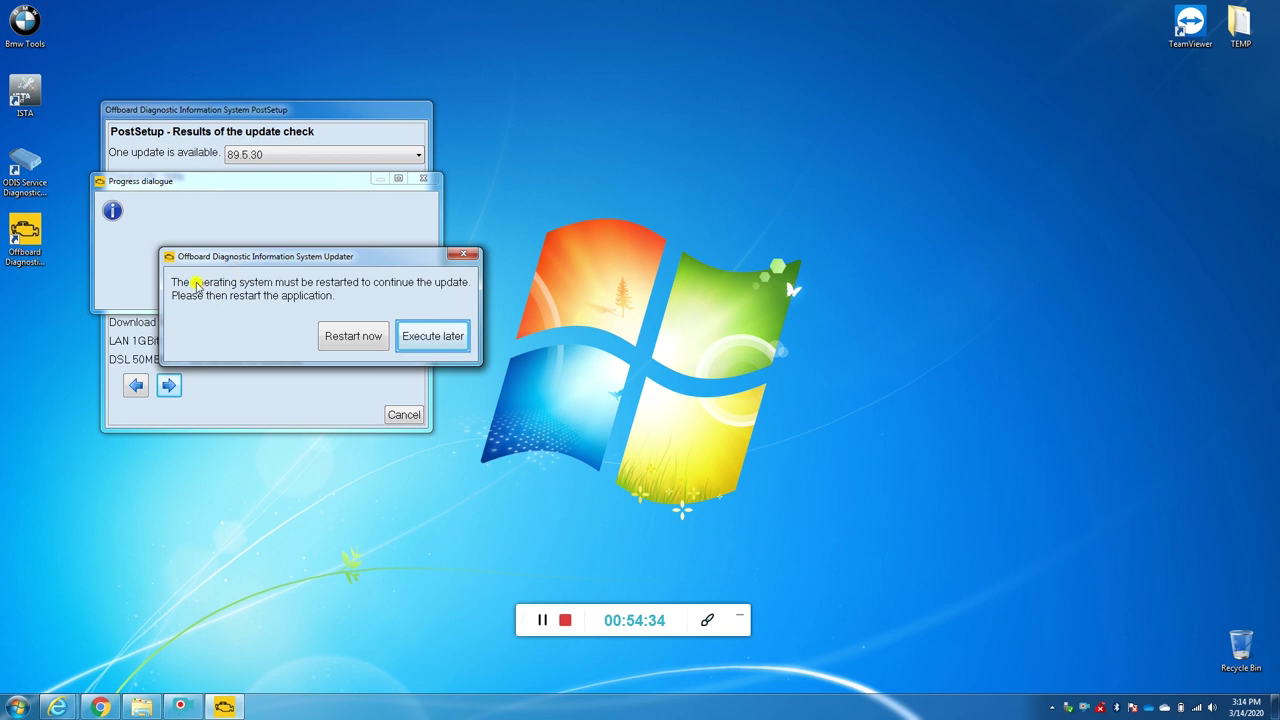
{"action": "left_click_drag", "start_coordinate": [230, 259], "coordinate": [198, 275]}
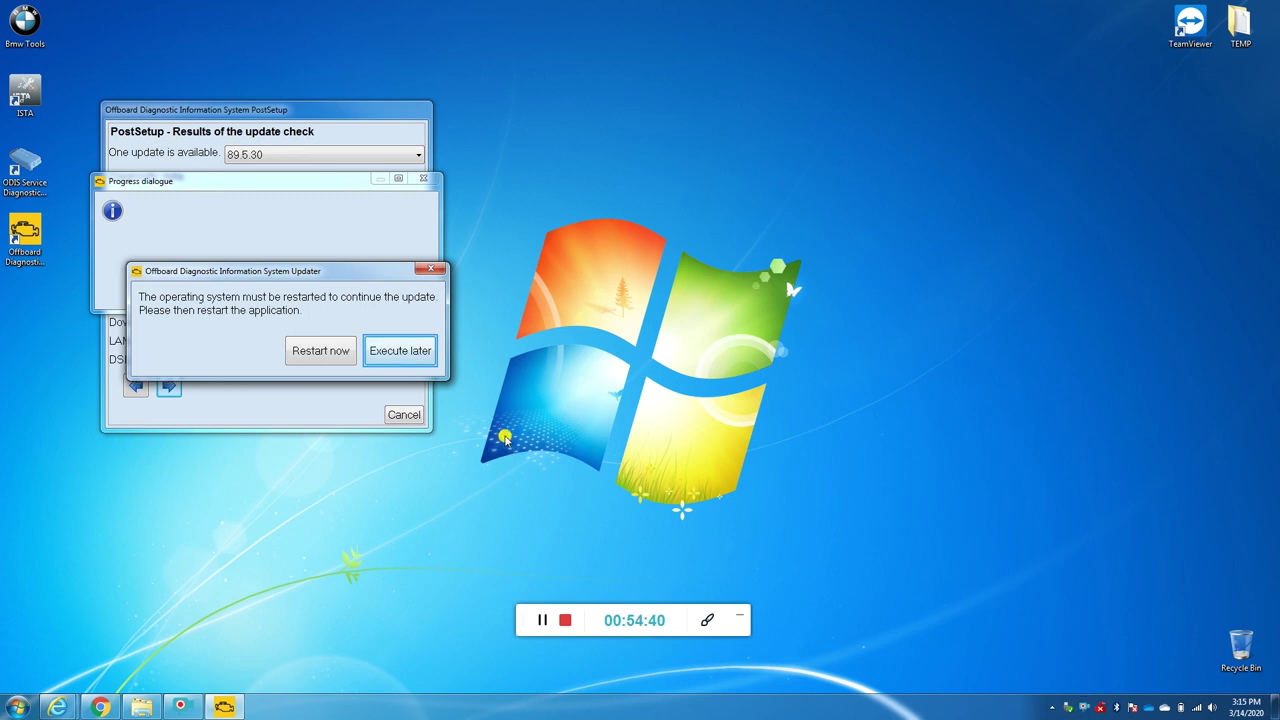
{"action": "left_click", "coordinate": [407, 352]}
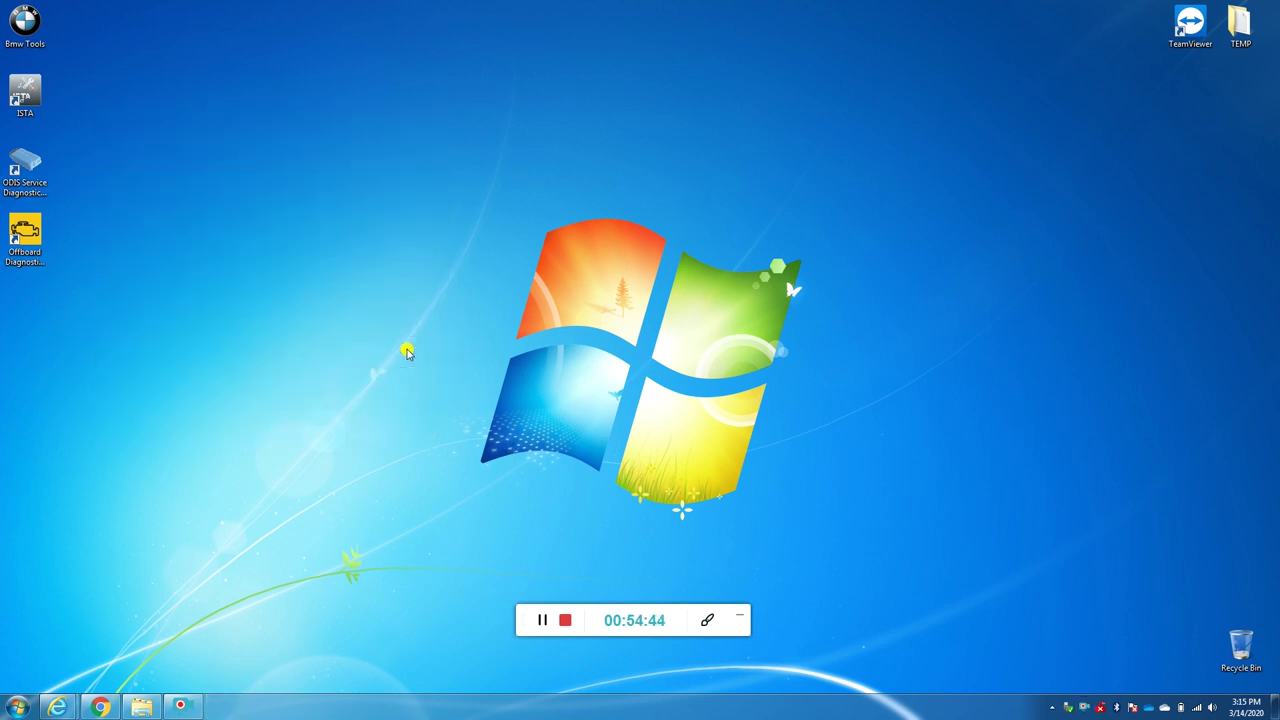
Step: Launch Offboard Diagnostic and acknowledge note ODS9031E requiring a computer restart
{"action": "double_click", "coordinate": [33, 238]}
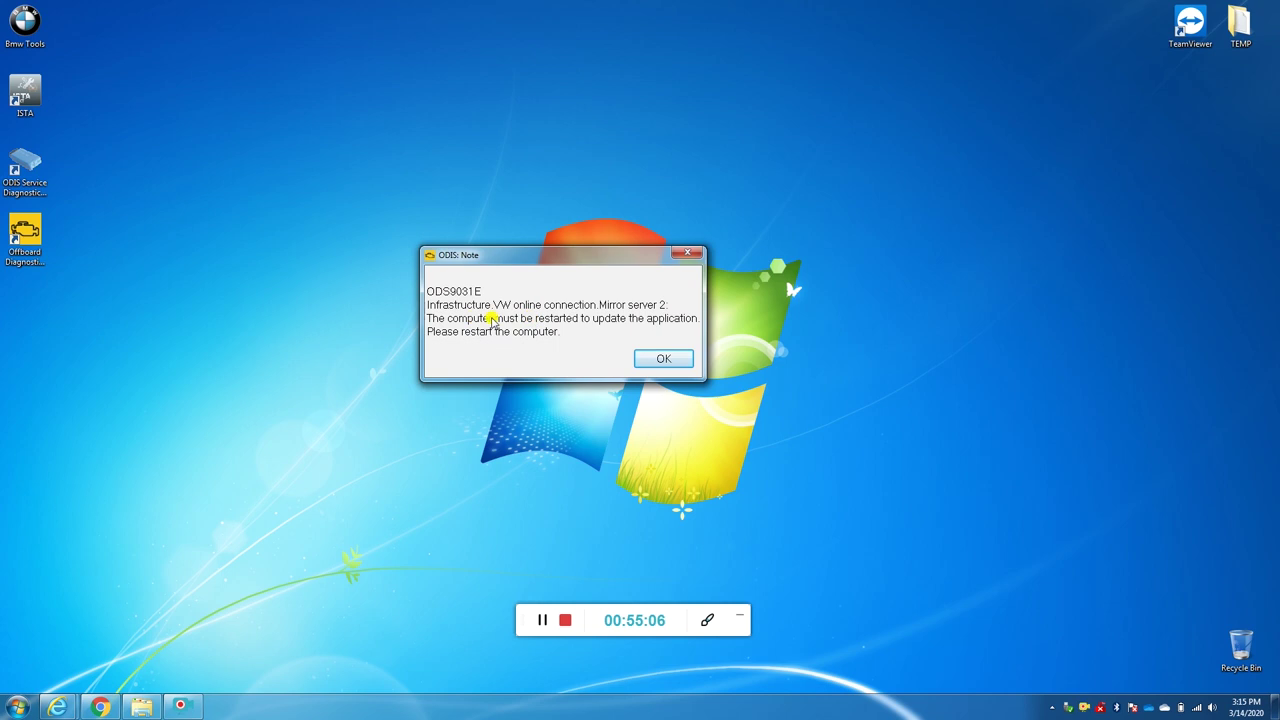
{"action": "left_click", "coordinate": [658, 360]}
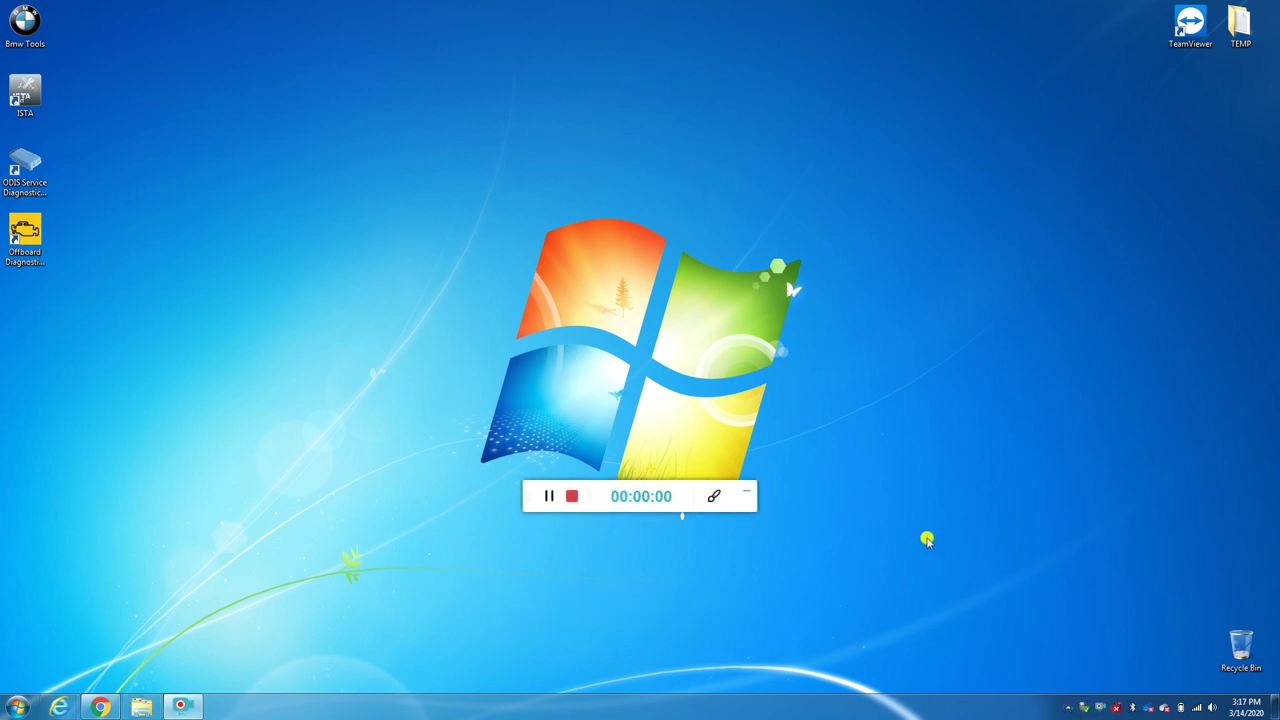
Step: Launch ODIS Service 5.1.6 again from the Offboard Diagnostic desktop icon
{"action": "double_click", "coordinate": [30, 232]}
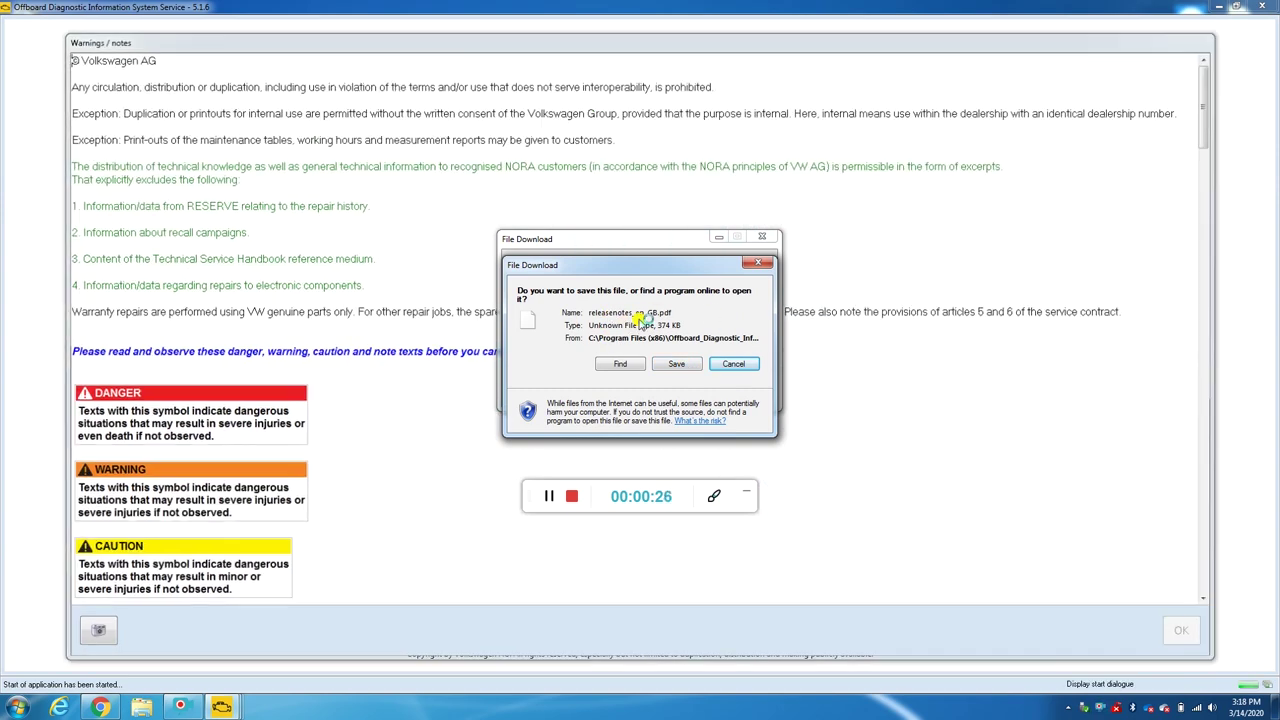
Step: Skip the releasenotes_en_GB.pdf download, accept the warnings to reach Diagnosis, then exit ODIS
{"action": "left_click", "coordinate": [749, 363]}
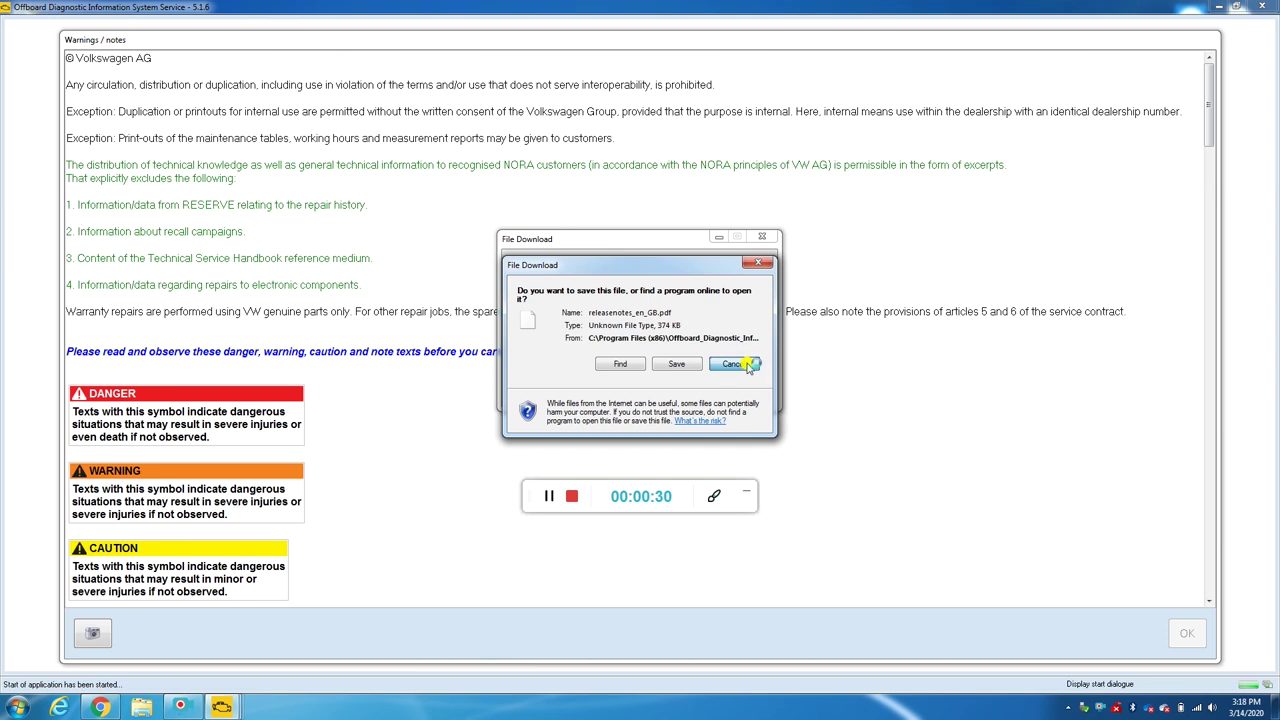
{"action": "scroll", "coordinate": [374, 331], "scroll_direction": "down", "scroll_amount": 10}
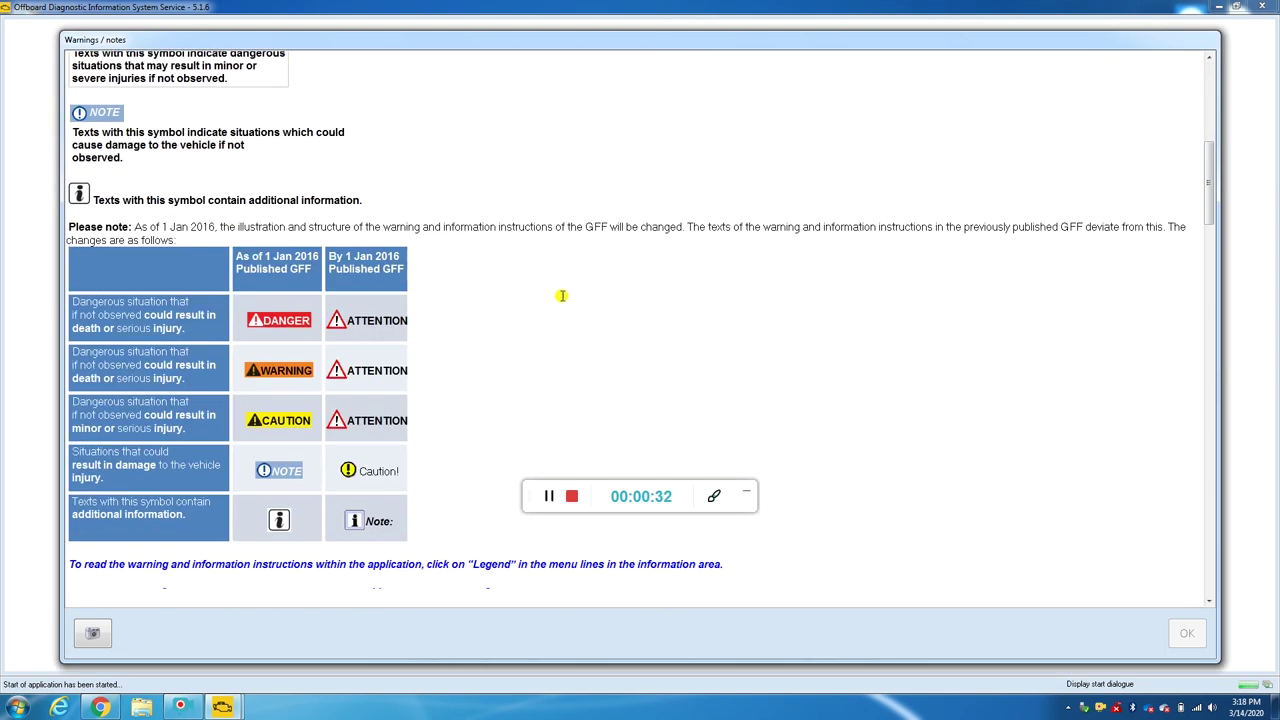
{"action": "left_click_drag", "start_coordinate": [1221, 170], "coordinate": [1214, 555]}
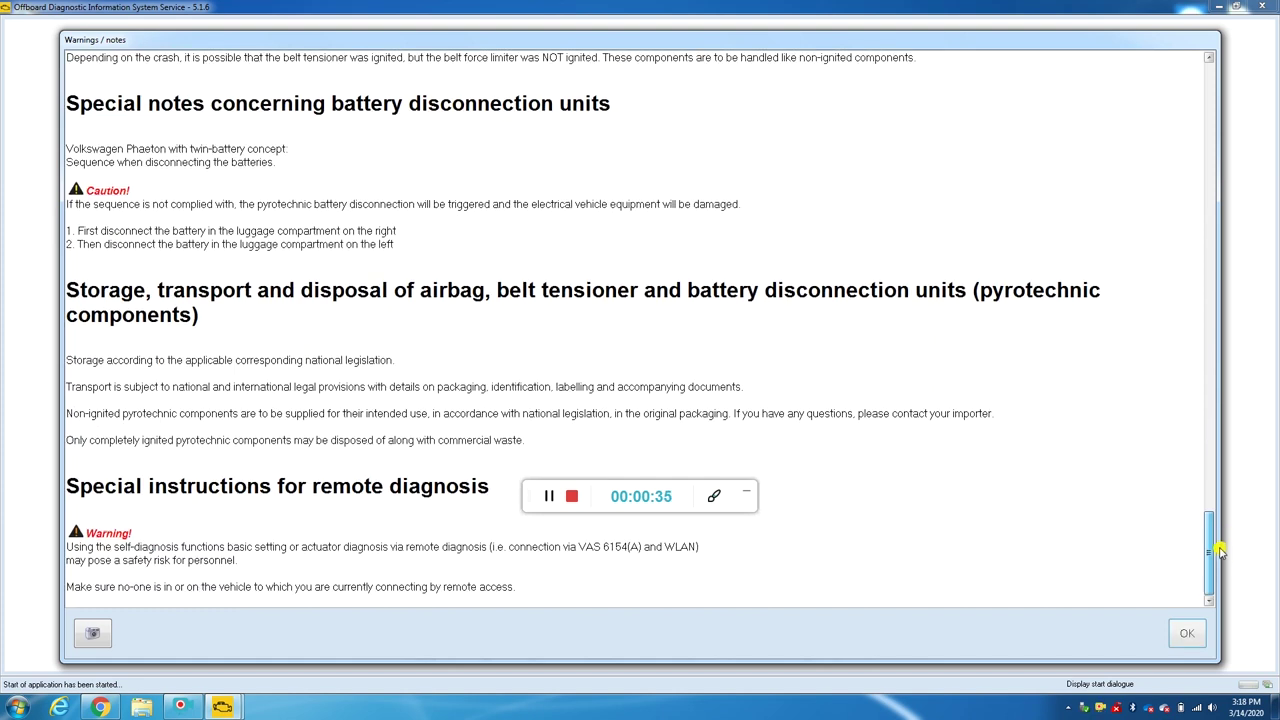
{"action": "left_click", "coordinate": [1188, 636]}
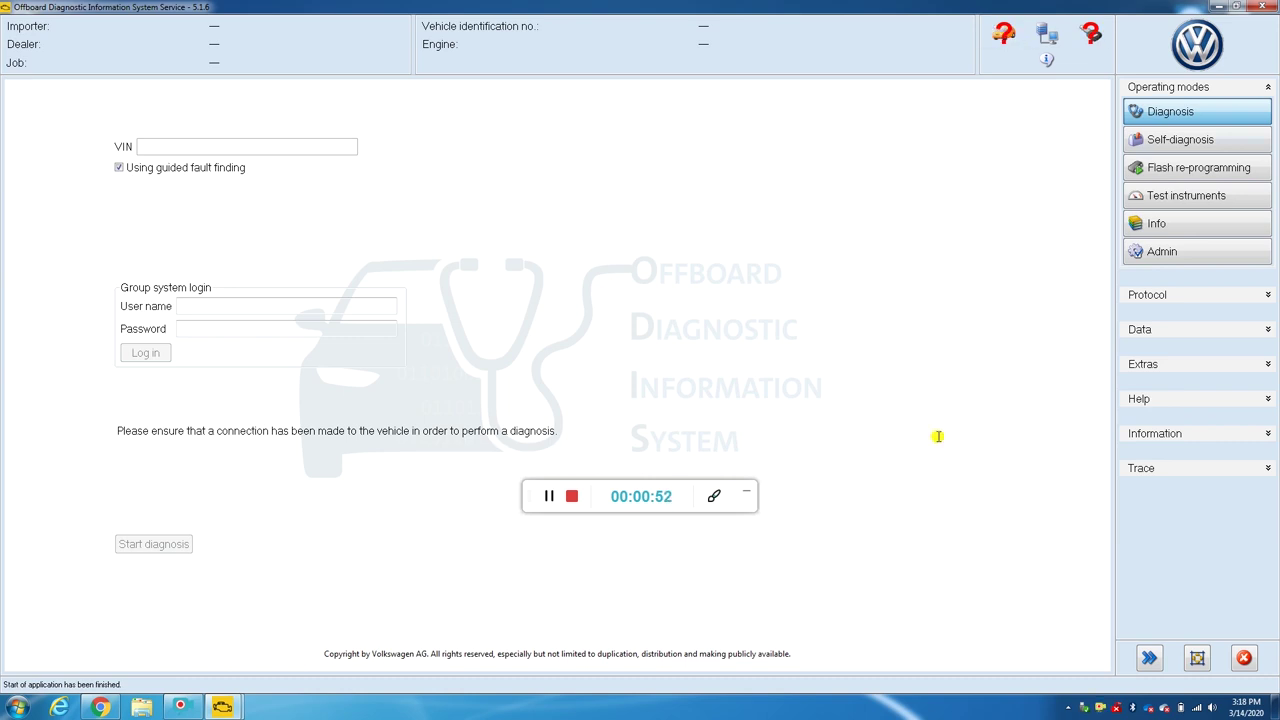
{"action": "left_click", "coordinate": [1244, 657]}
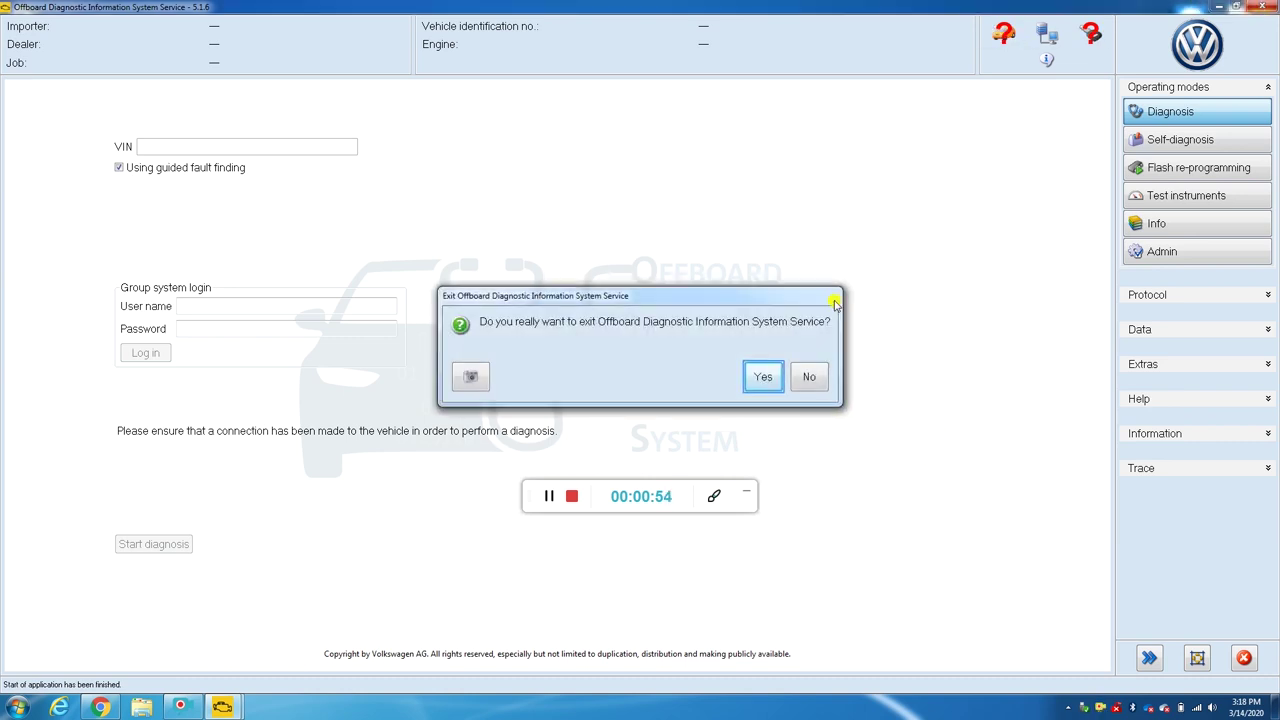
{"action": "left_click", "coordinate": [755, 380]}
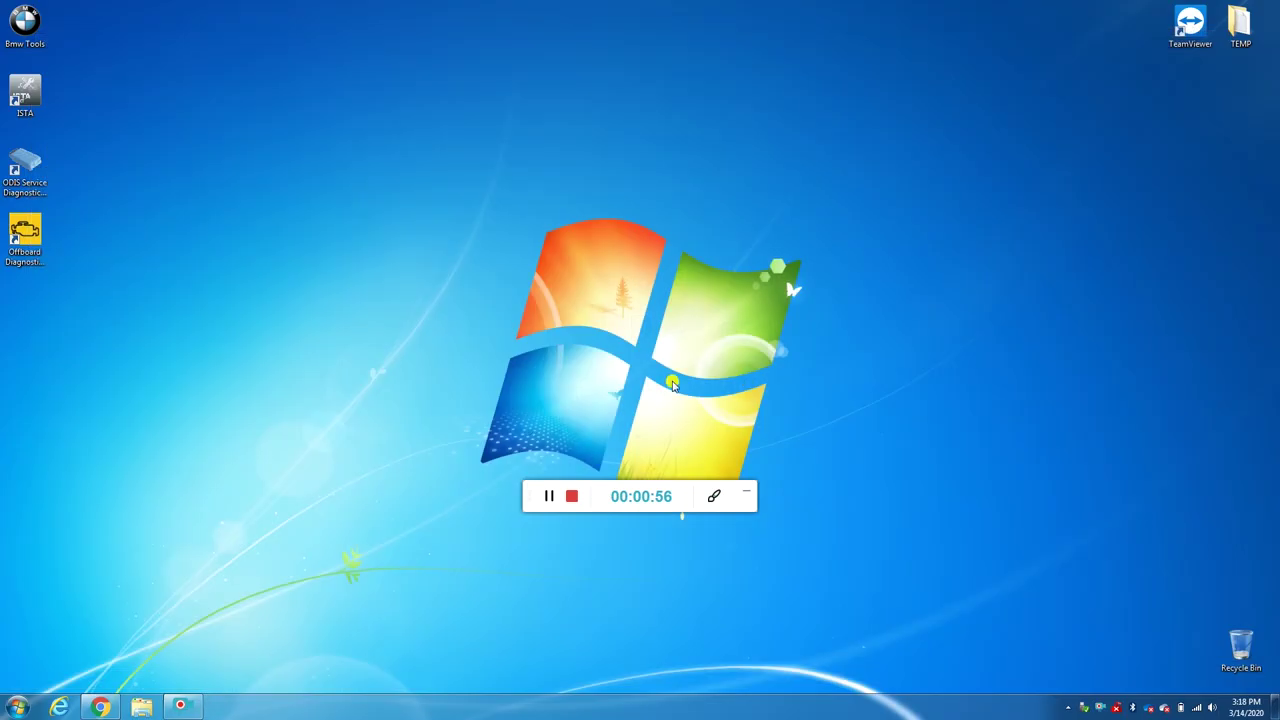
Step: Launch Softing EDIC Configuration Manager and start adding a new diagnostic device
{"action": "double_click", "coordinate": [30, 170]}
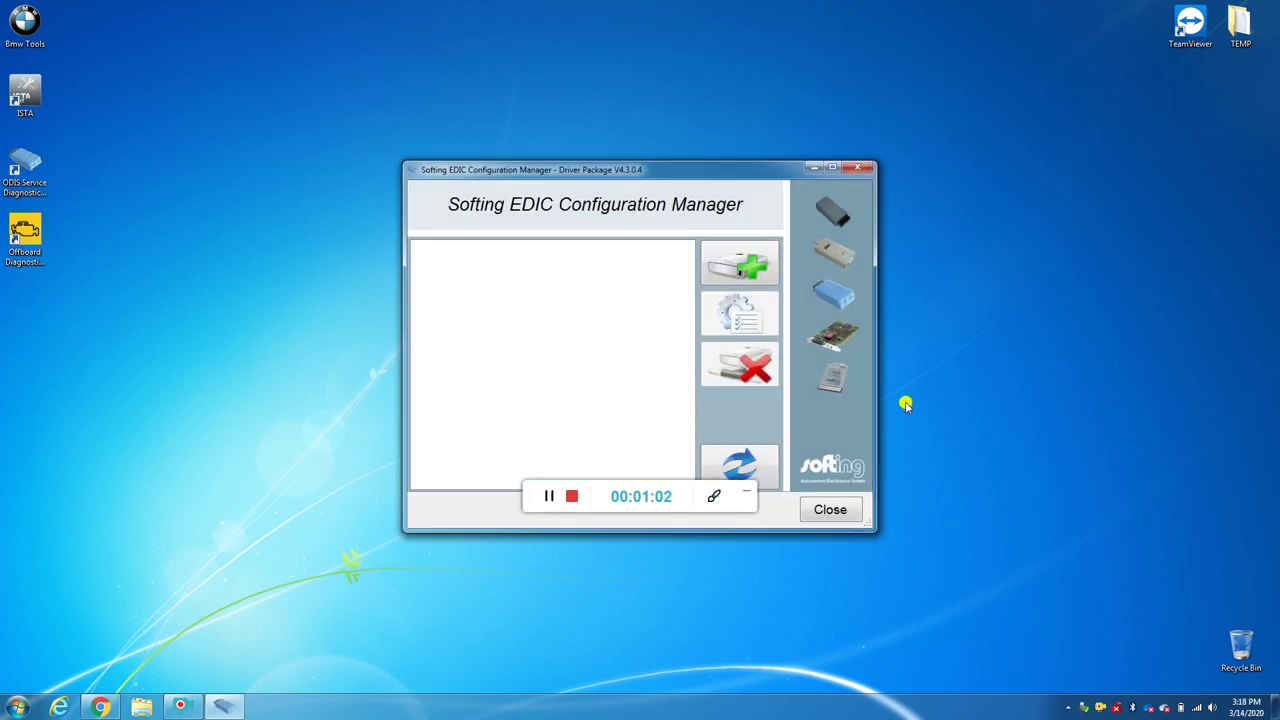
{"action": "left_click_drag", "start_coordinate": [668, 177], "coordinate": [674, 80]}
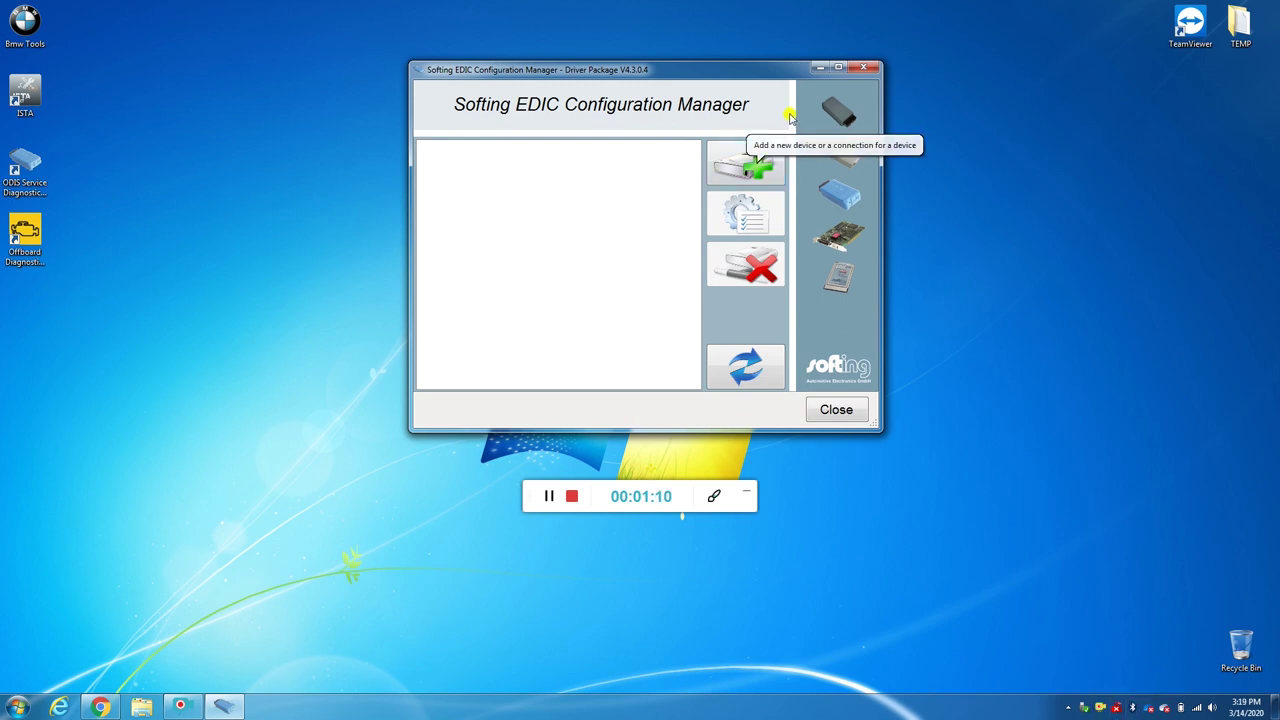
{"action": "left_click", "coordinate": [754, 168]}
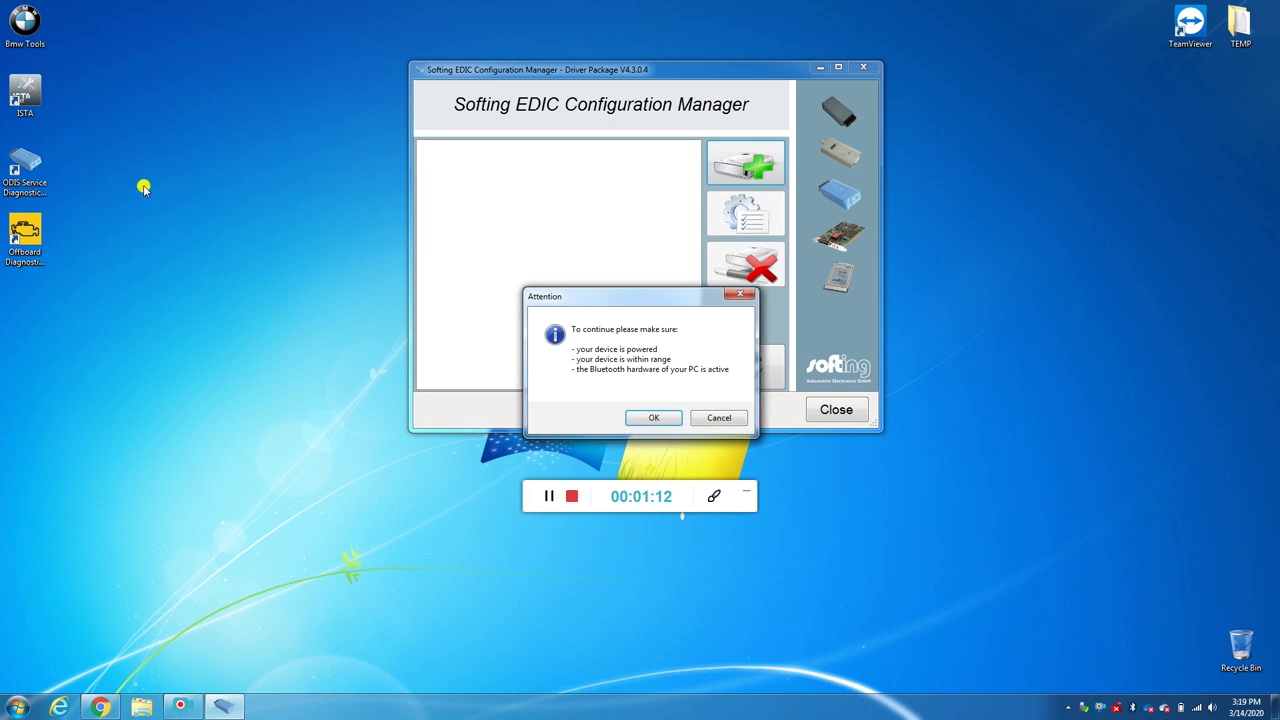
{"action": "left_click", "coordinate": [38, 183]}
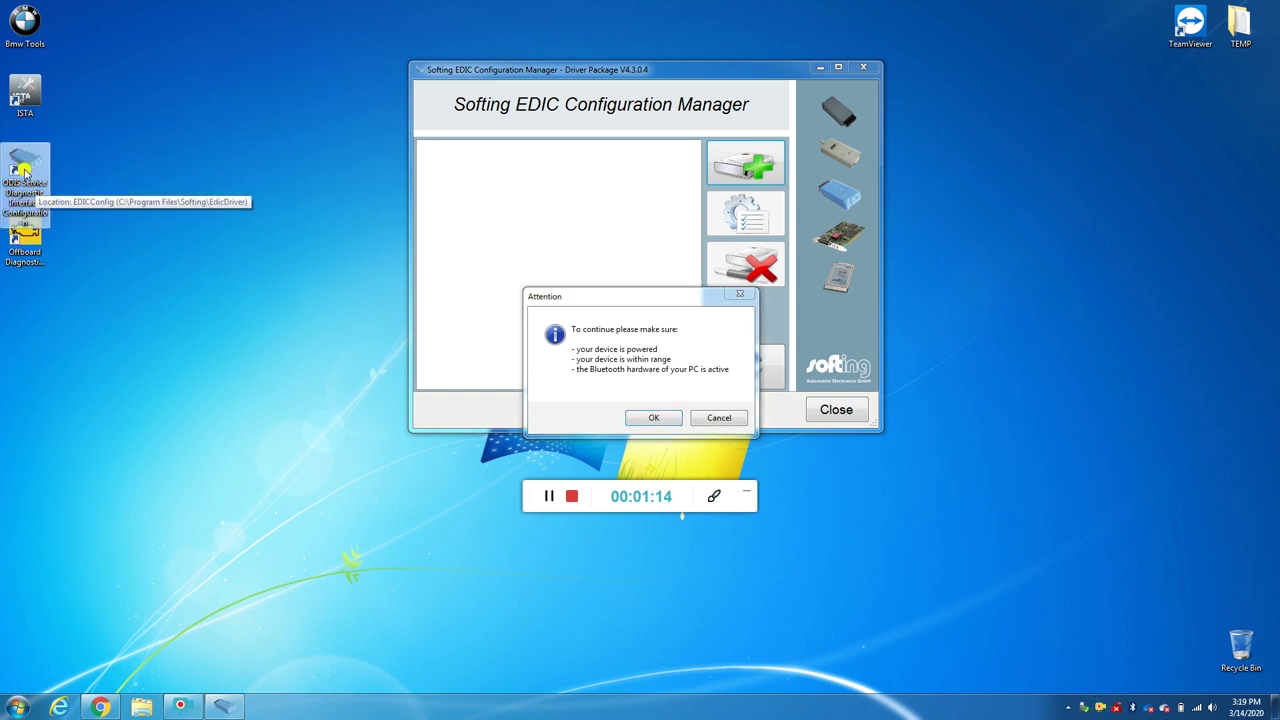
{"action": "left_click_drag", "start_coordinate": [663, 304], "coordinate": [639, 246]}
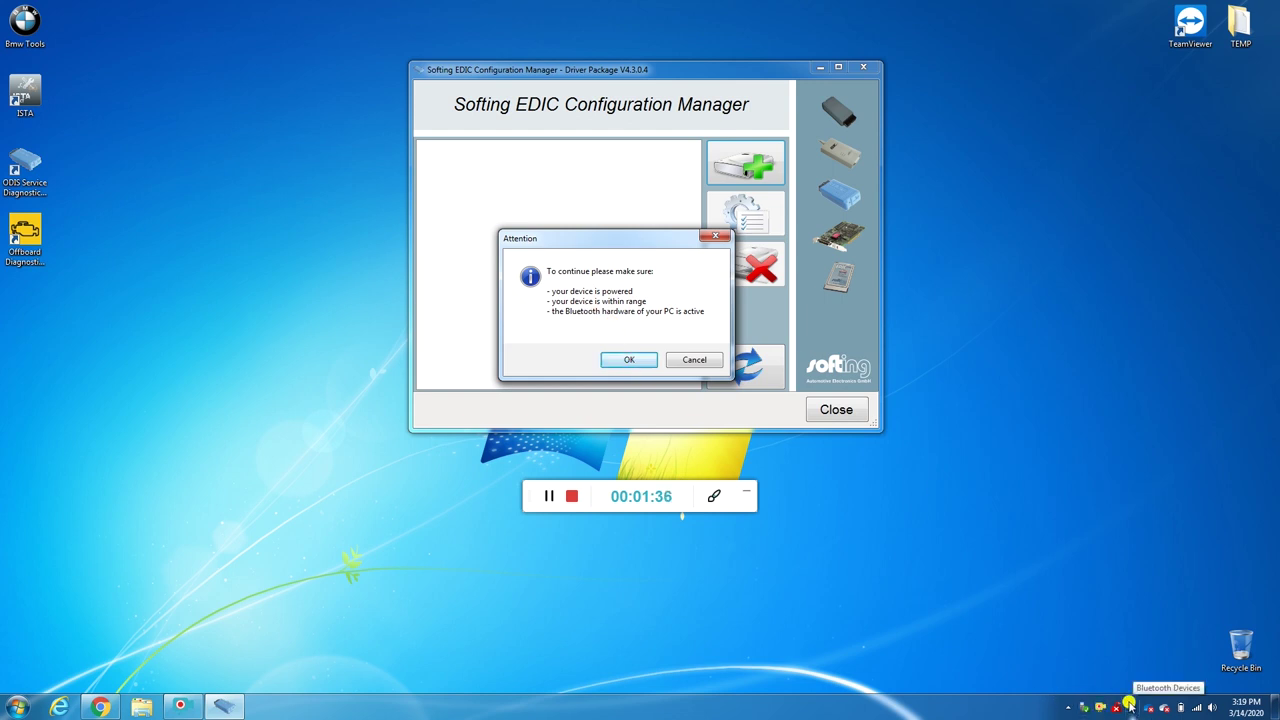
Step: Confirm the Attention notice, cancel the Bluetooth device scan, and close the manager
{"action": "left_click", "coordinate": [629, 360]}
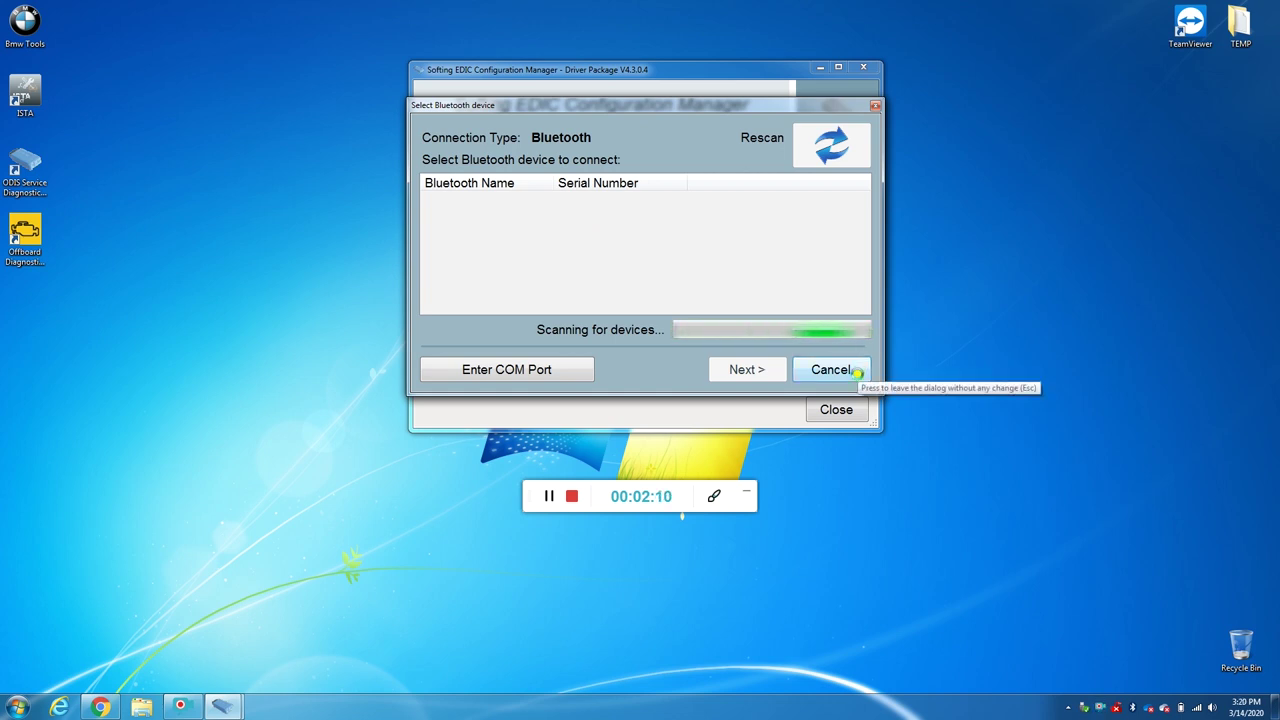
{"action": "left_click", "coordinate": [832, 370]}
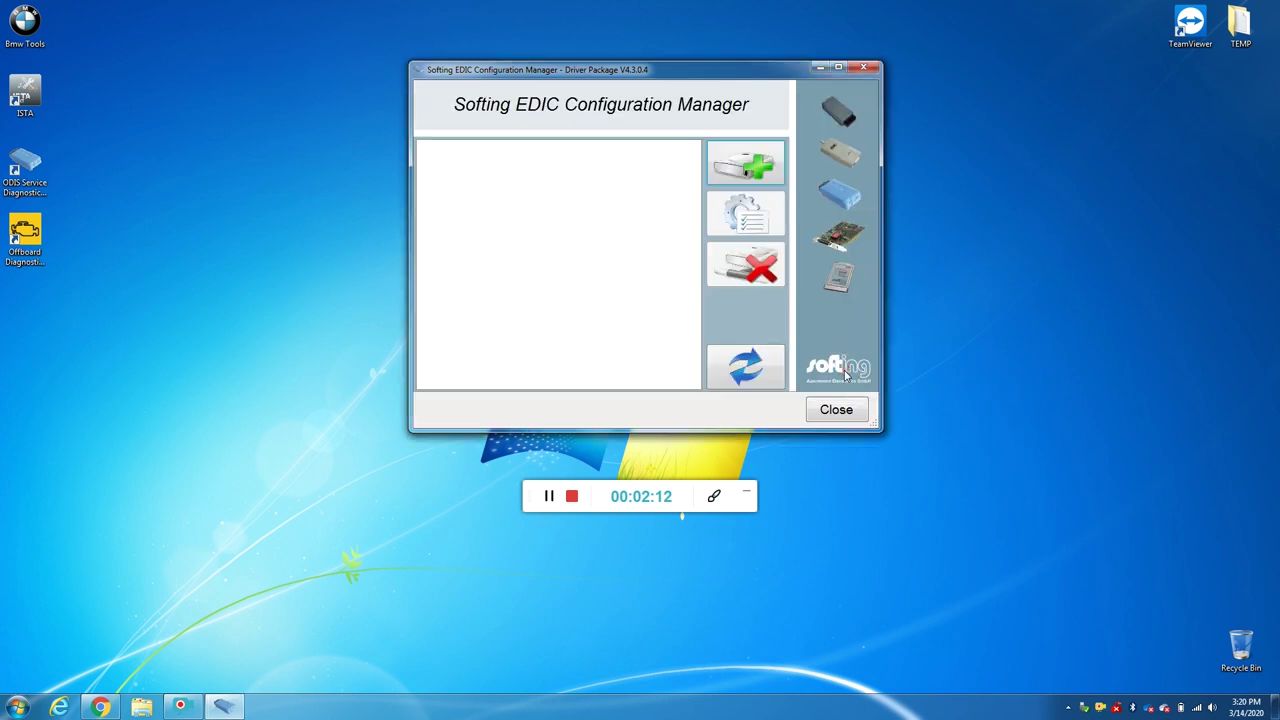
{"action": "left_click", "coordinate": [833, 409]}
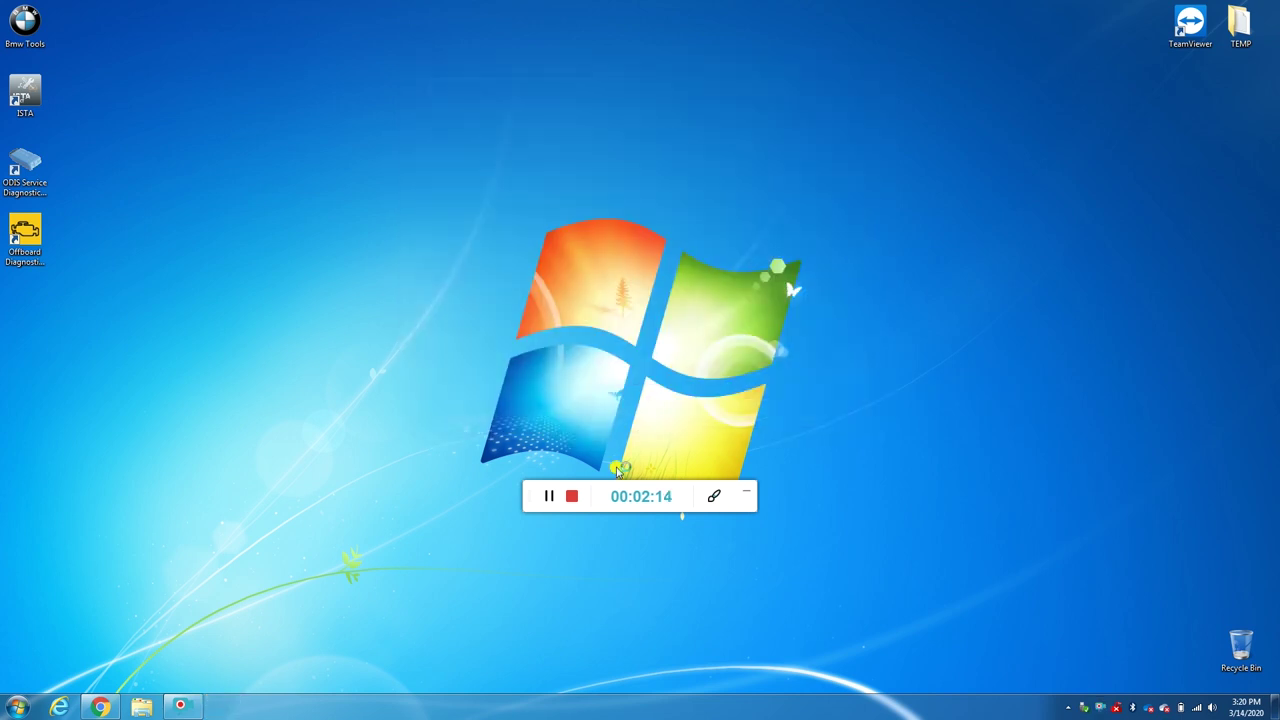